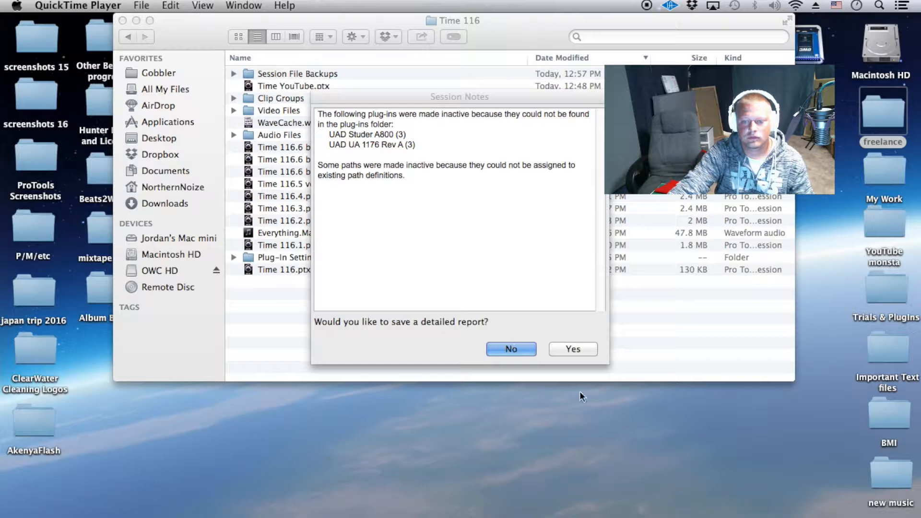
Dismiss the session notes without saving a detailed report
left_click(513, 350)
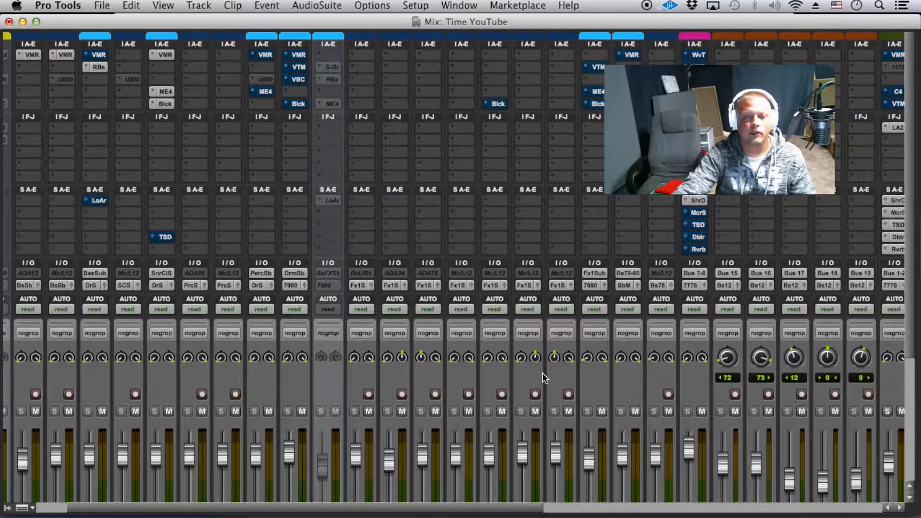
left_click_drag(481, 512, 439, 511)
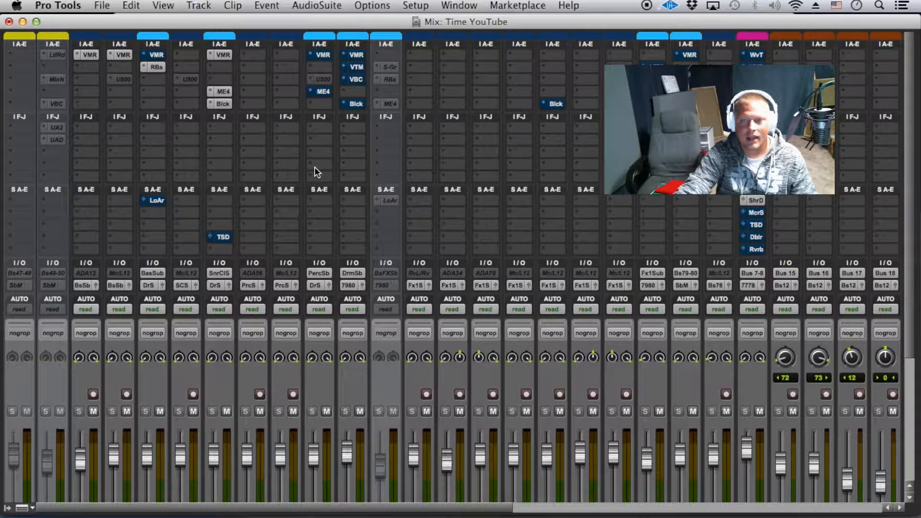
mouse_move(523, 499)
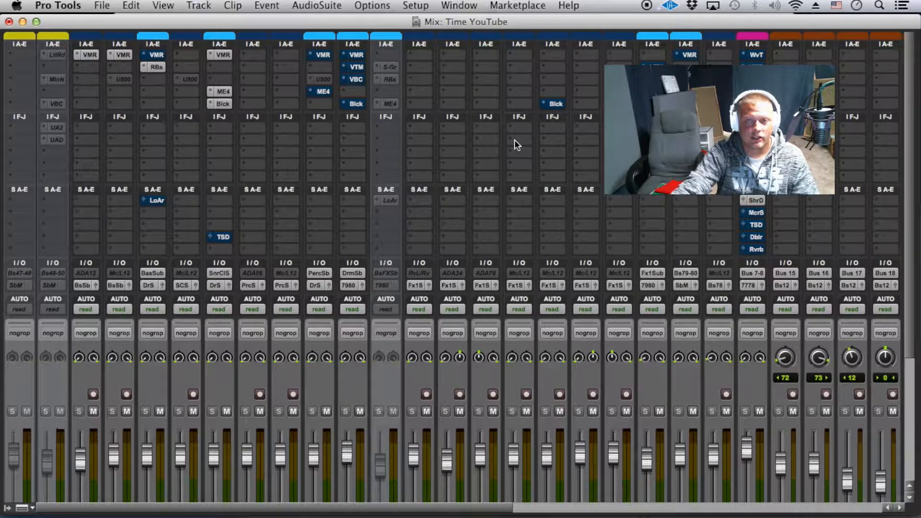
mouse_move(724, 517)
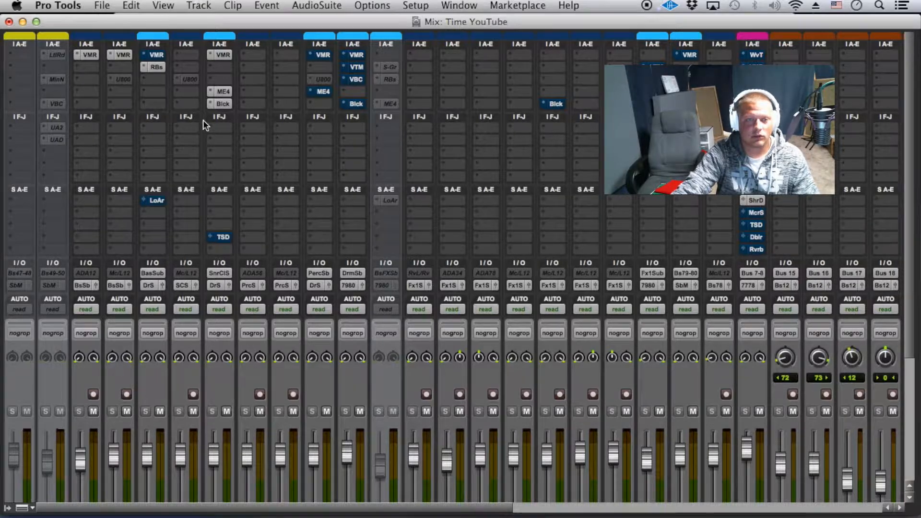
Take the bypassed inserts on the bass and snare tracks out of bypass, and move the BasSub track's VMR to insert F
left_click(220, 53, "super")
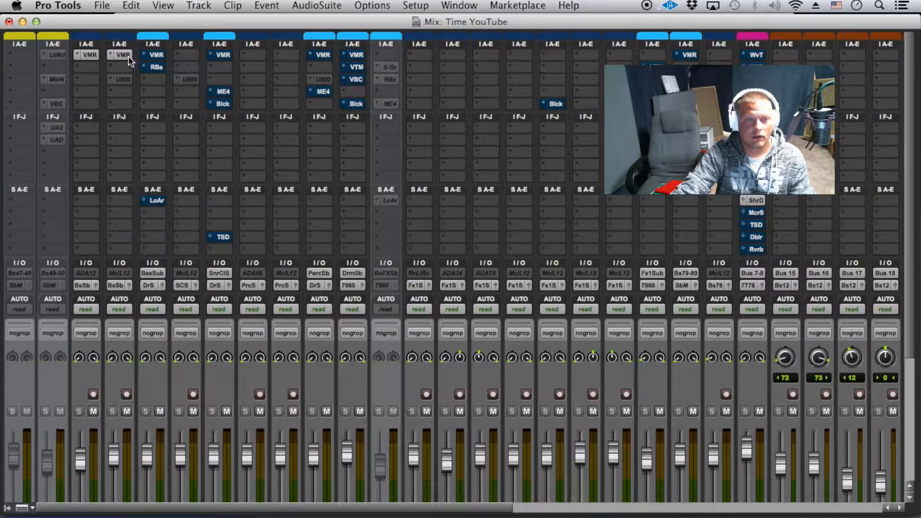
left_click(93, 57, "super")
left_click_drag(152, 68, 150, 126)
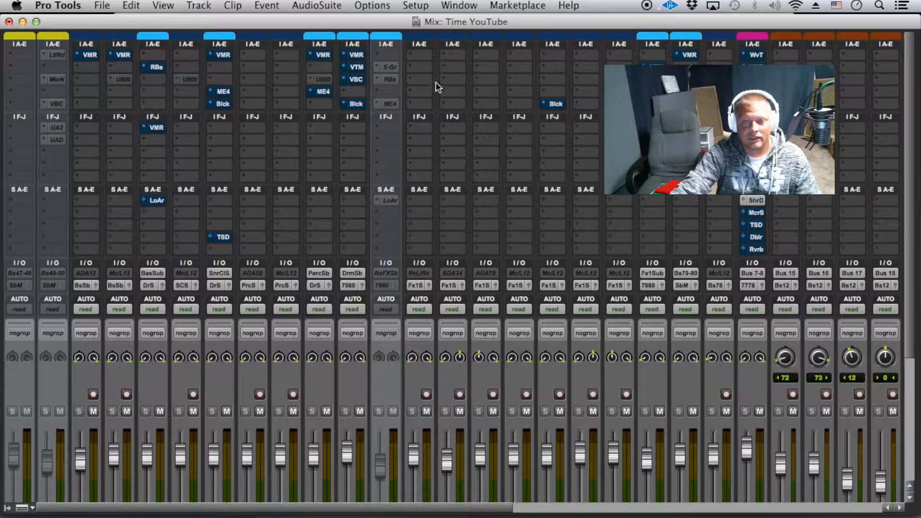
left_click(416, 59)
mouse_move(480, 109)
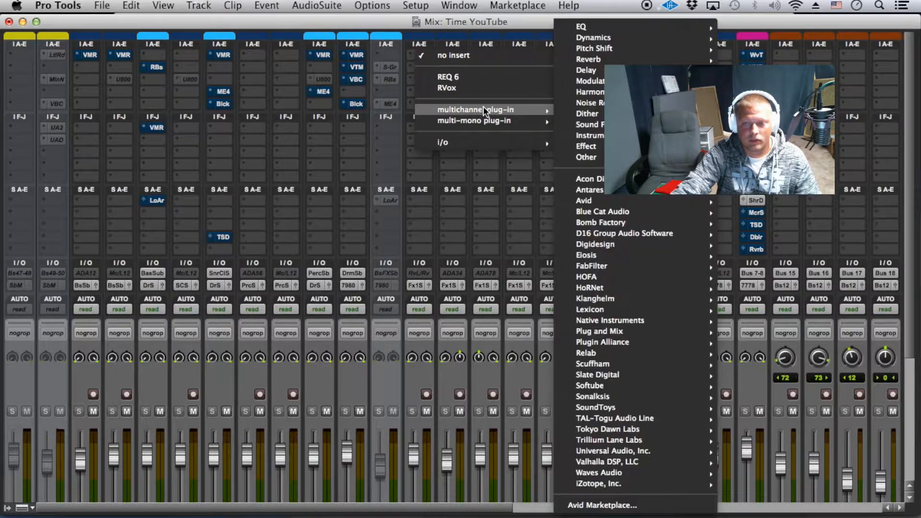
mouse_move(640, 405)
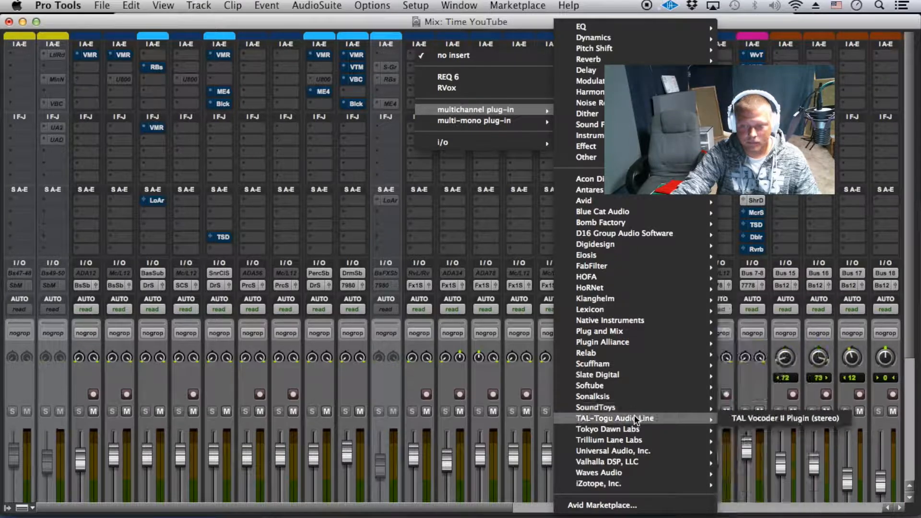
mouse_move(638, 379)
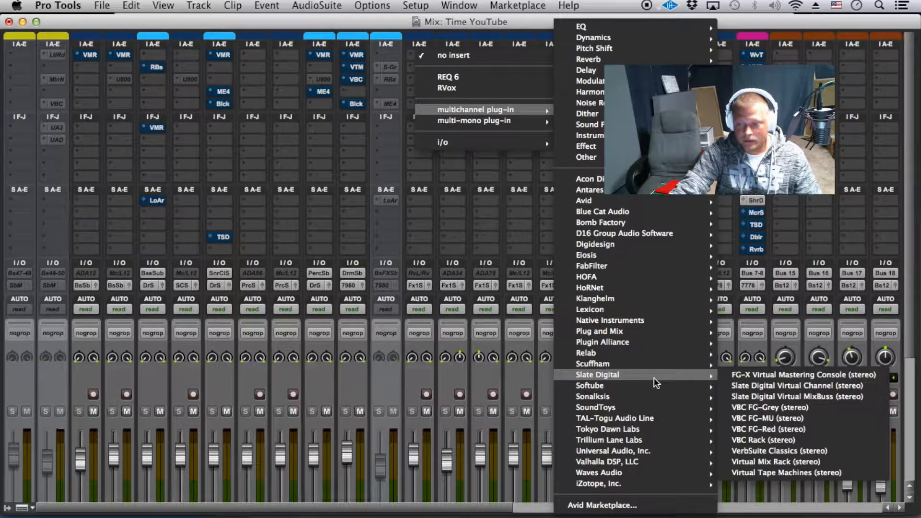
left_click(839, 154)
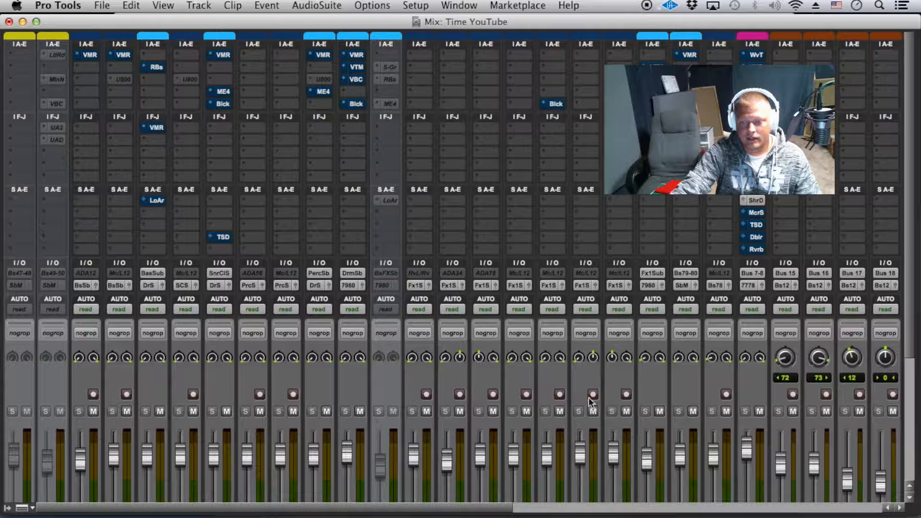
Open the FG-X Virtual Mastering Console on the SubMstr track and set its ITP to -1.0
left_click_drag(496, 507, 791, 505)
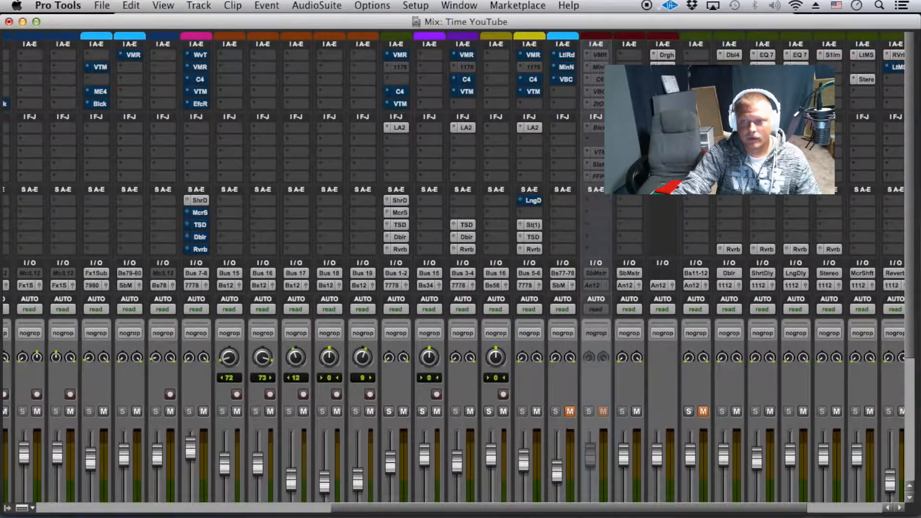
left_click(633, 164)
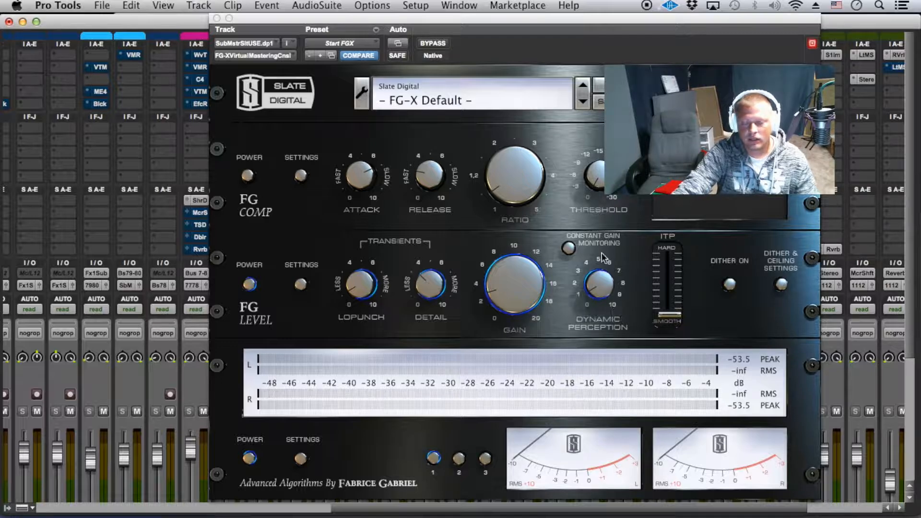
left_click(597, 289)
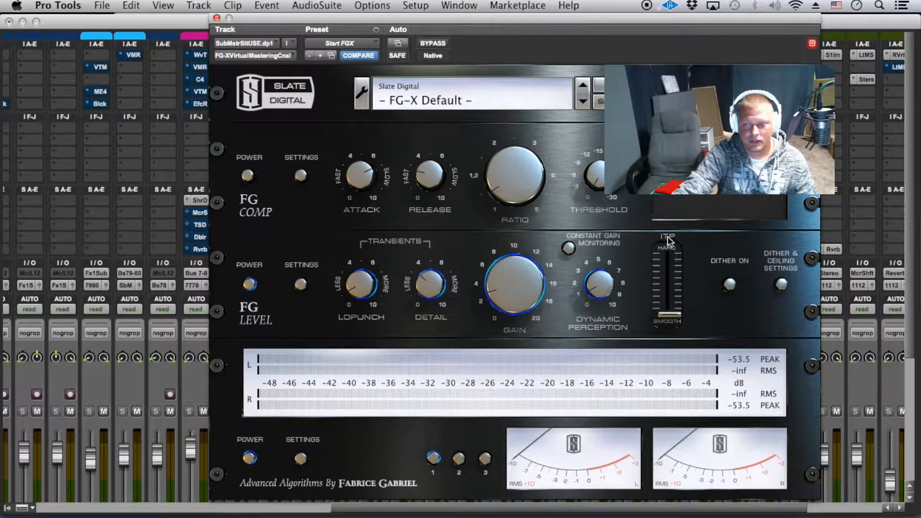
left_click_drag(662, 319, 668, 318)
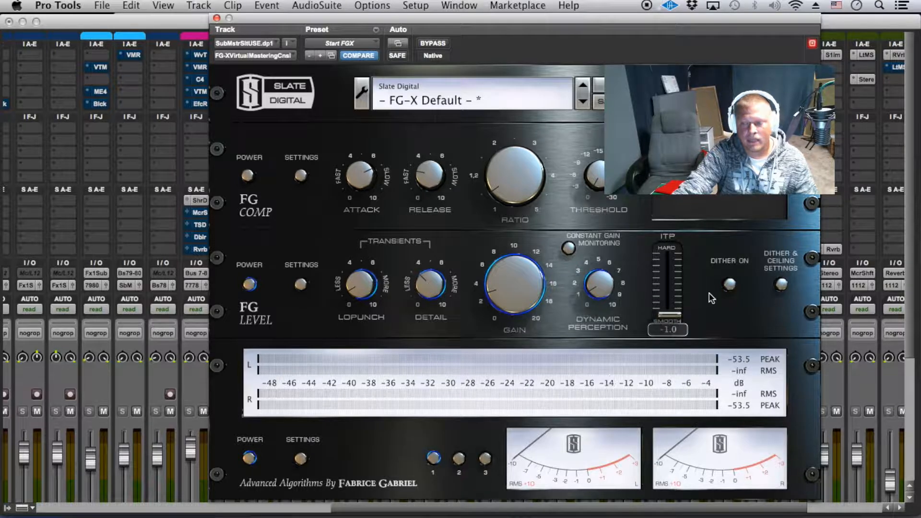
Switch FG-X constant gain monitoring on and off again, and close the plug-in window
left_click(568, 248)
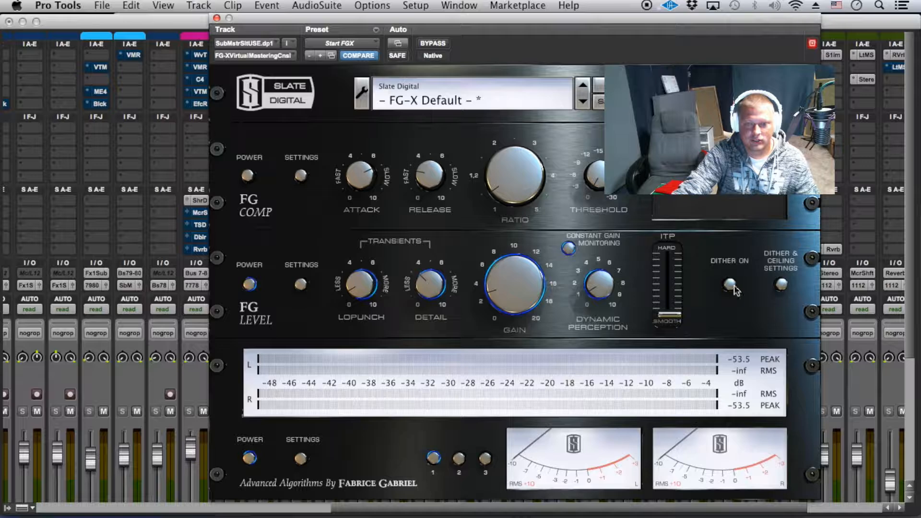
left_click(437, 45)
left_click(569, 248)
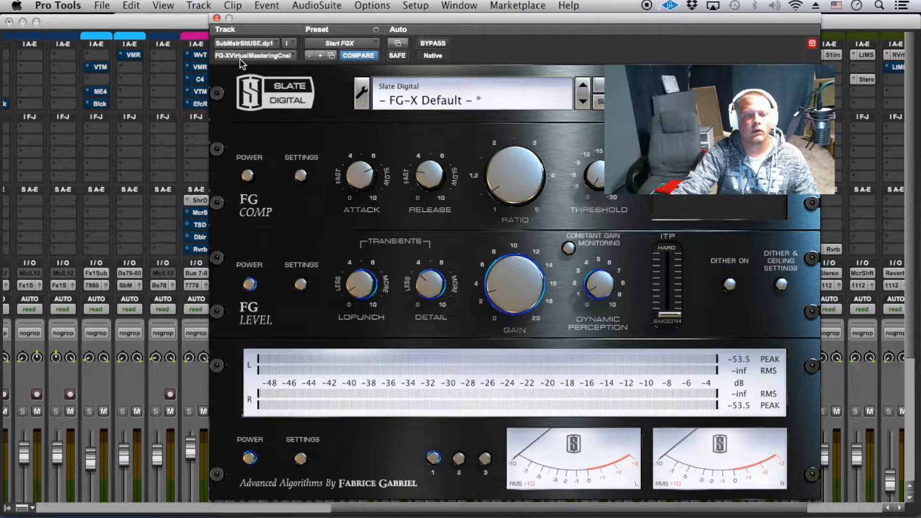
left_click(216, 18)
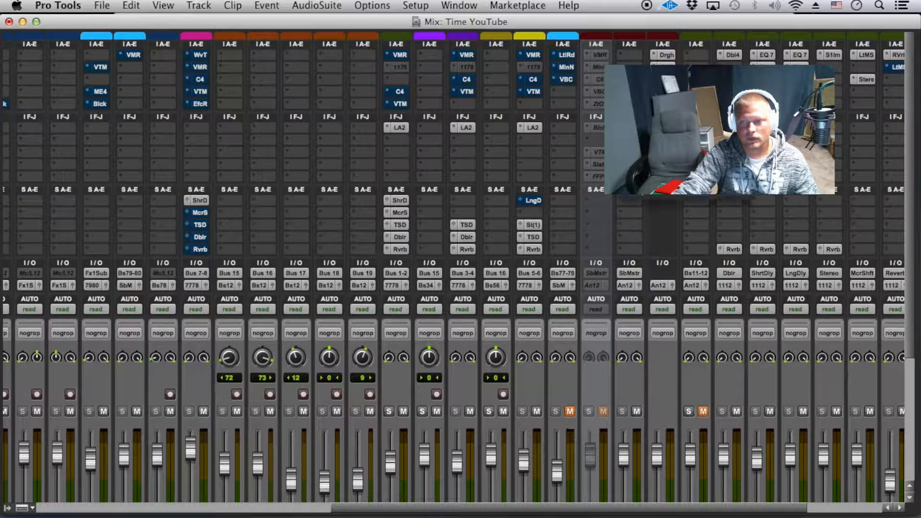
Reopen the SubMstr track's FG-X to review its compressor and level sections, and close it
left_click(629, 91)
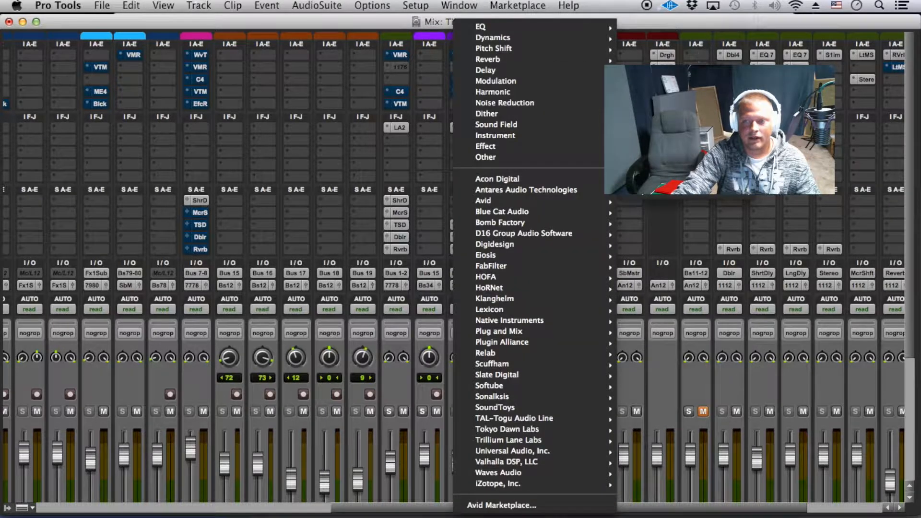
key("Escape")
left_click(631, 164)
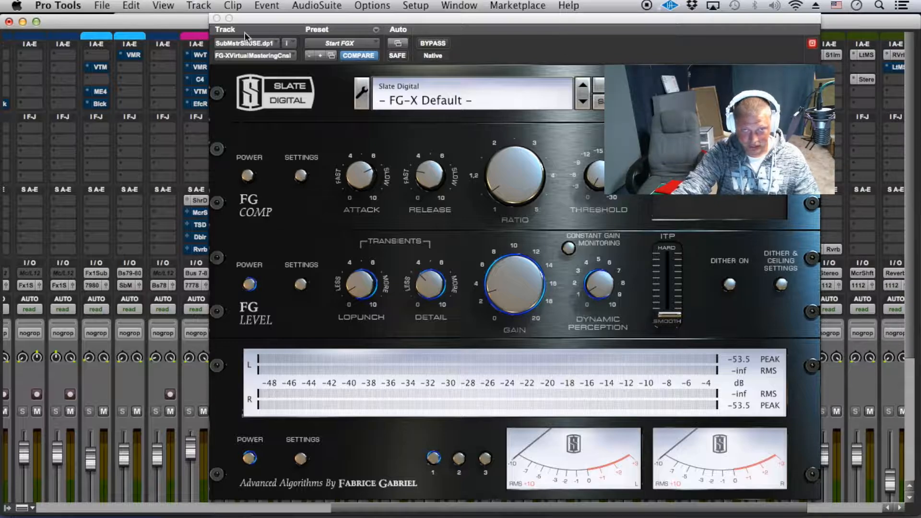
left_click(217, 18)
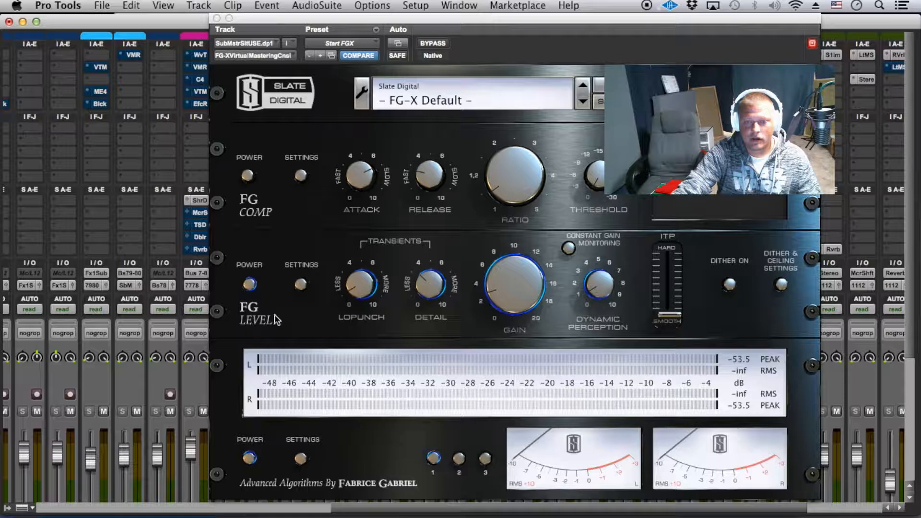
left_click(217, 18)
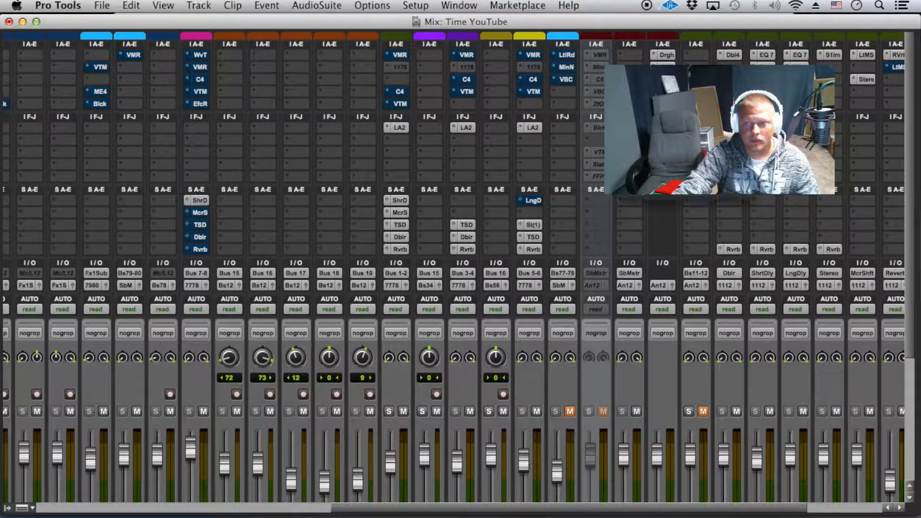
Add the Slate Digital VBC Rack (stereo) to insert E of the SubMstr track
left_click(463, 104)
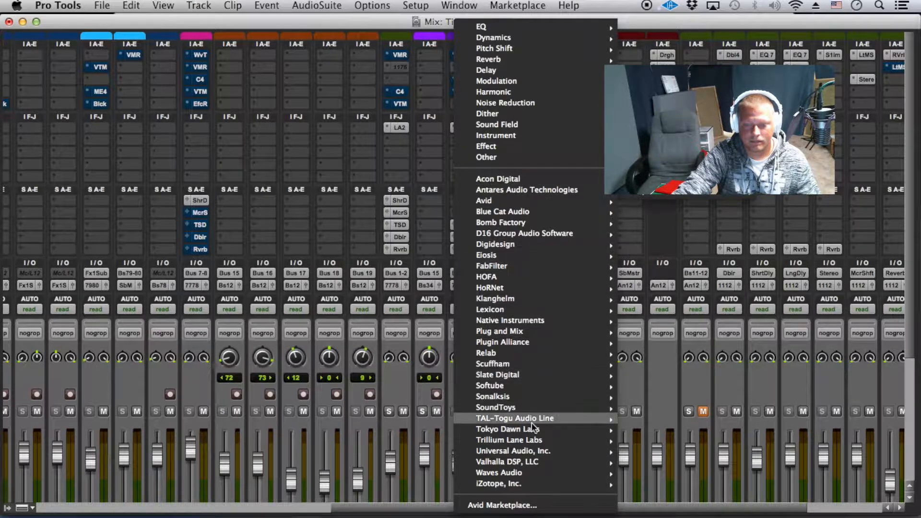
mouse_move(531, 370)
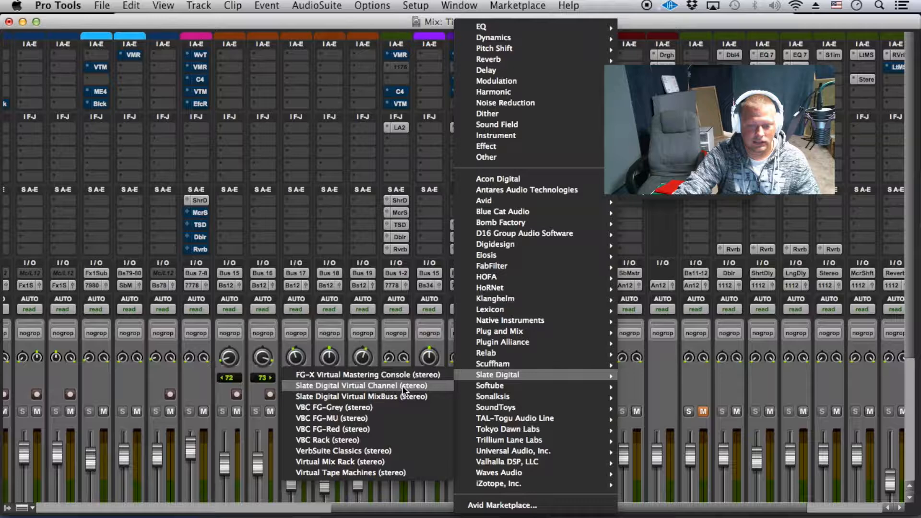
left_click(347, 439)
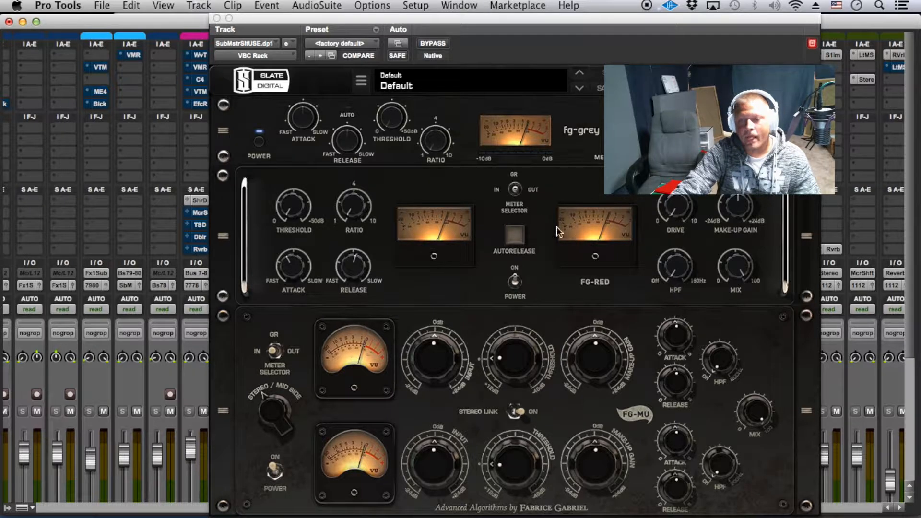
Move the FG-Grey compressor below the FG-Red in the VBC Rack and power off the FG-Red
left_click(229, 234)
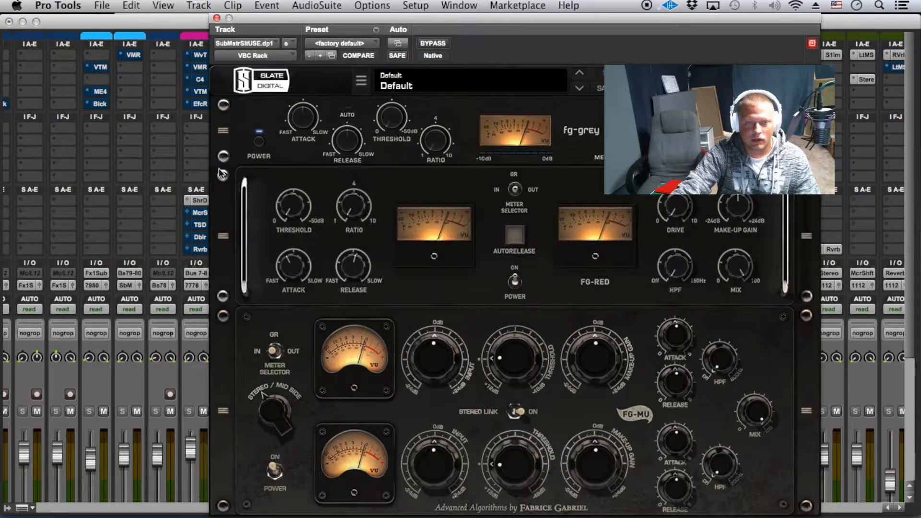
left_click_drag(218, 136, 222, 268)
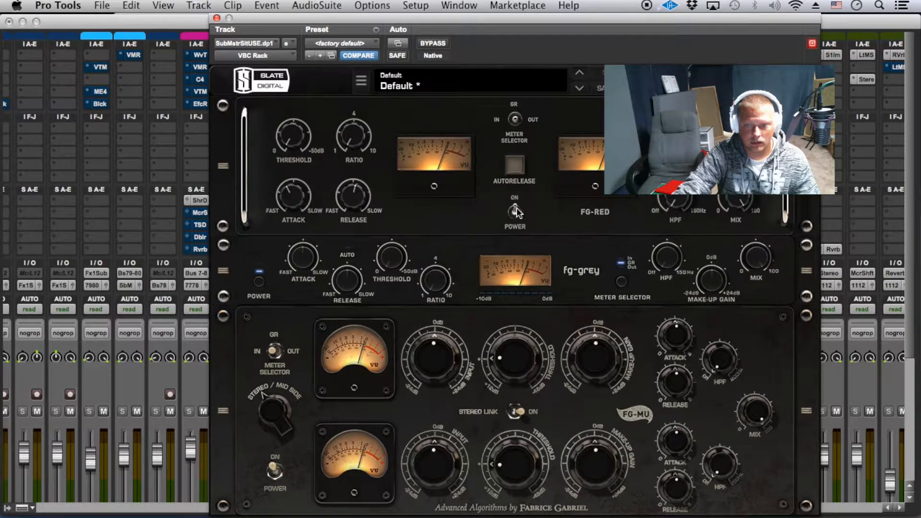
left_click(515, 212)
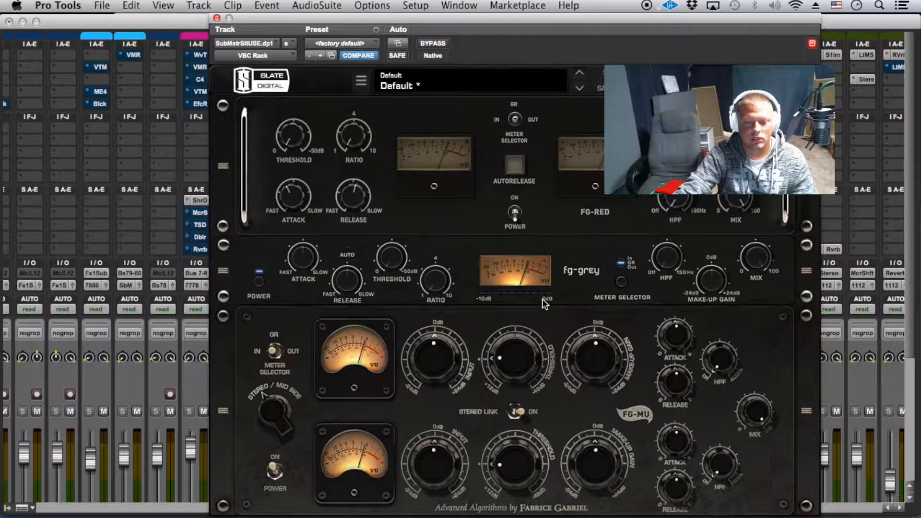
Switch the FG-MU compressor to Mid-Side mode and turn its stereo link off
left_click_drag(270, 419, 315, 316)
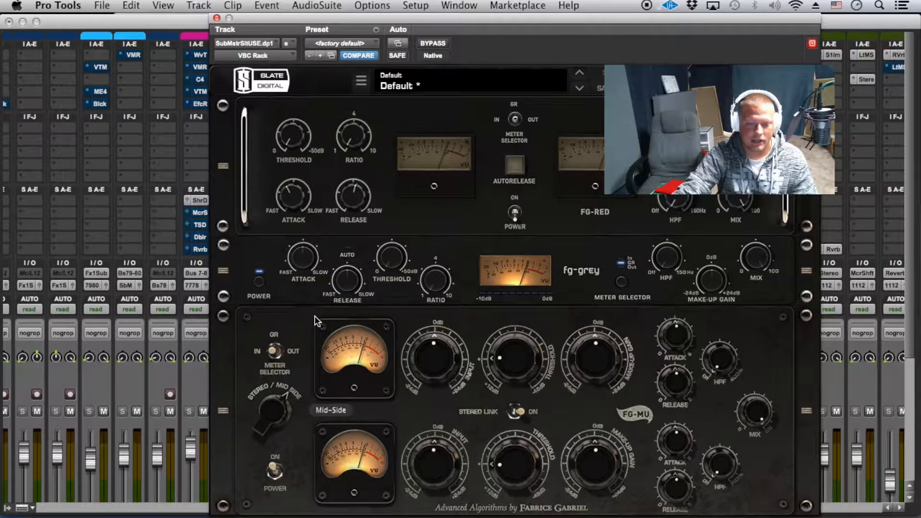
left_click_drag(273, 413, 251, 487)
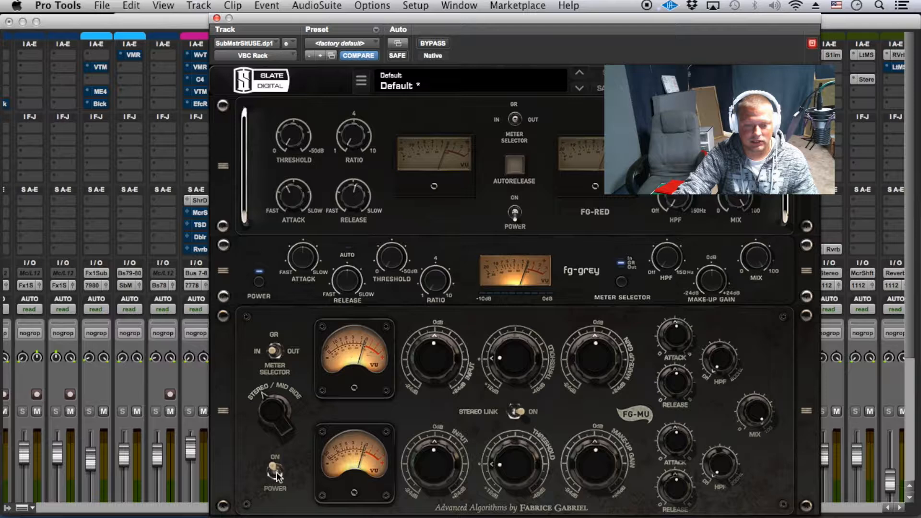
left_click(275, 417)
left_click_drag(597, 365, 595, 370)
left_click(595, 368, "alt")
left_click(515, 410)
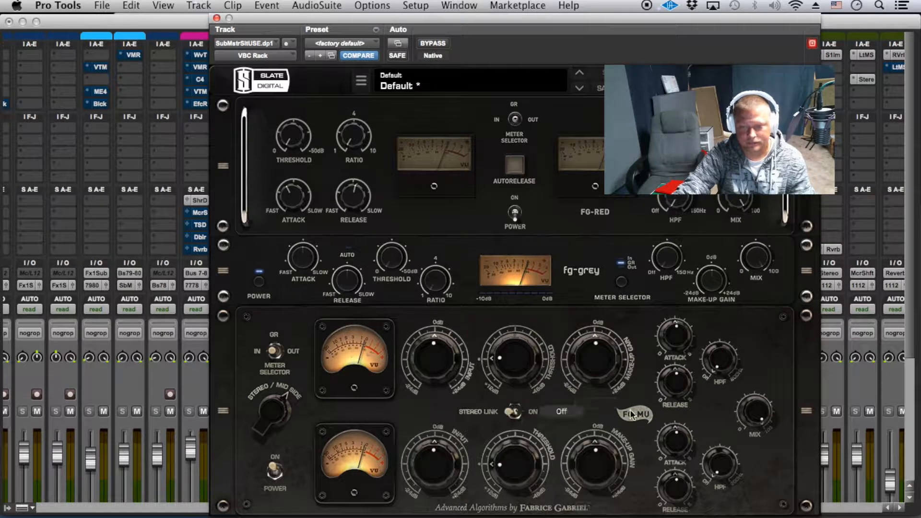
Try the FG-MU's first-channel makeup gain at -1.0 dB, reset it to 0.0 dB, and return the compressor to stereo mode
left_click_drag(595, 356, 598, 377)
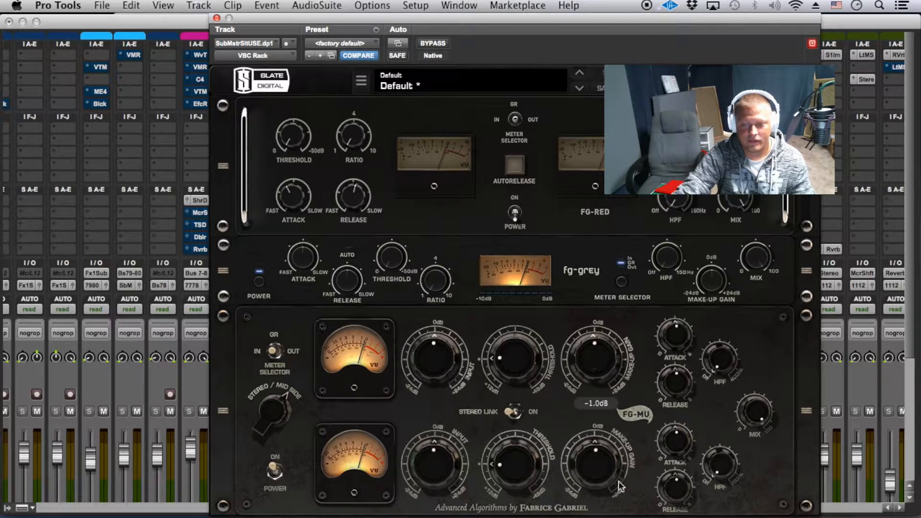
mouse_move(620, 474)
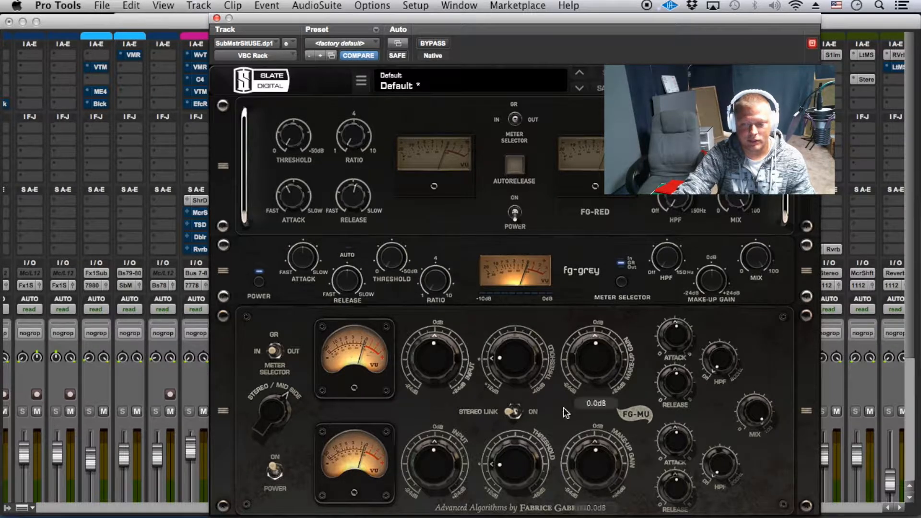
left_click_drag(269, 408, 288, 437)
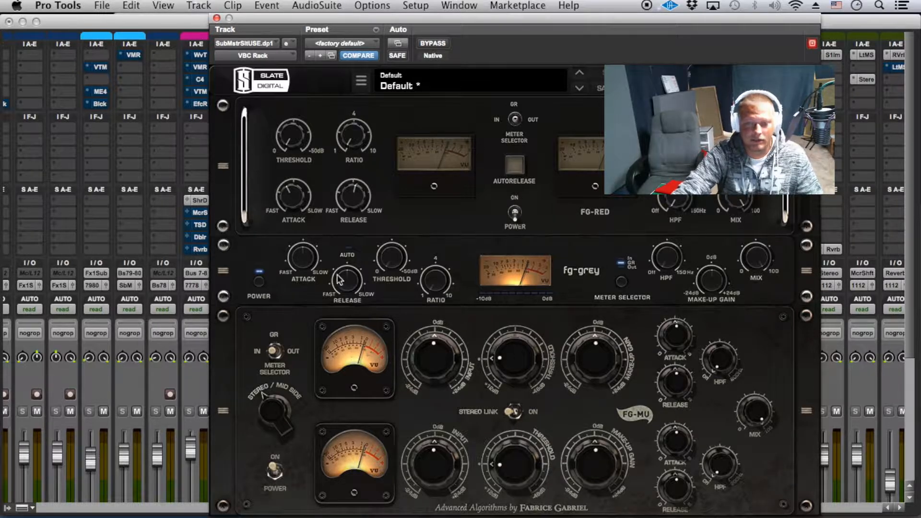
Power off the FG-Grey compressor and try the high-pass filters on both FG-MU channels
left_click(259, 282)
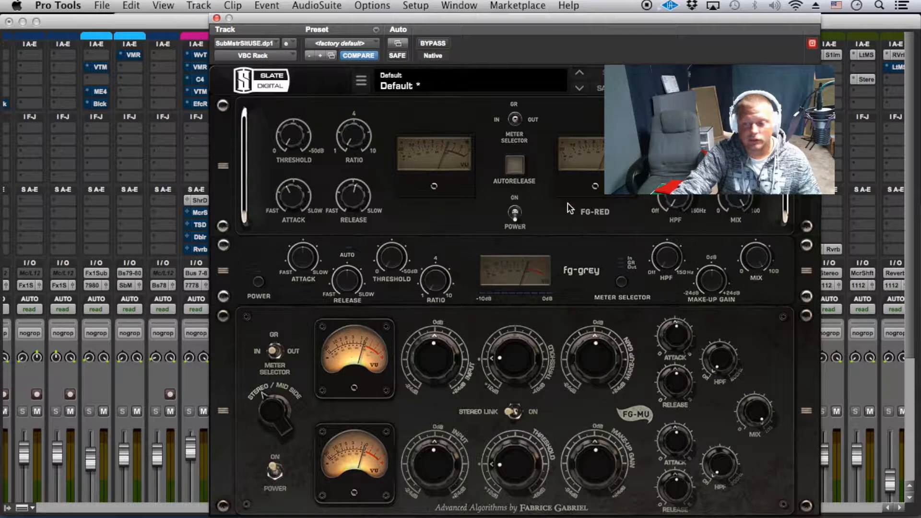
left_click_drag(721, 455, 721, 498)
mouse_move(723, 360)
left_mouse_down()
mouse_move(724, 379)
mouse_move(725, 364)
left_mouse_up()
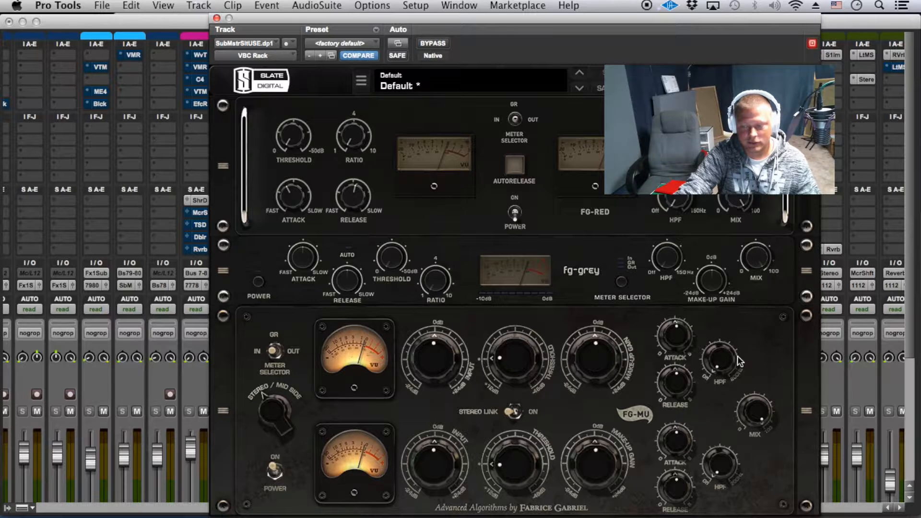
Set the first FG-MU channel's high-pass filter to 200 Hz and power the FG-Grey compressor back on
left_click_drag(733, 357, 837, 94)
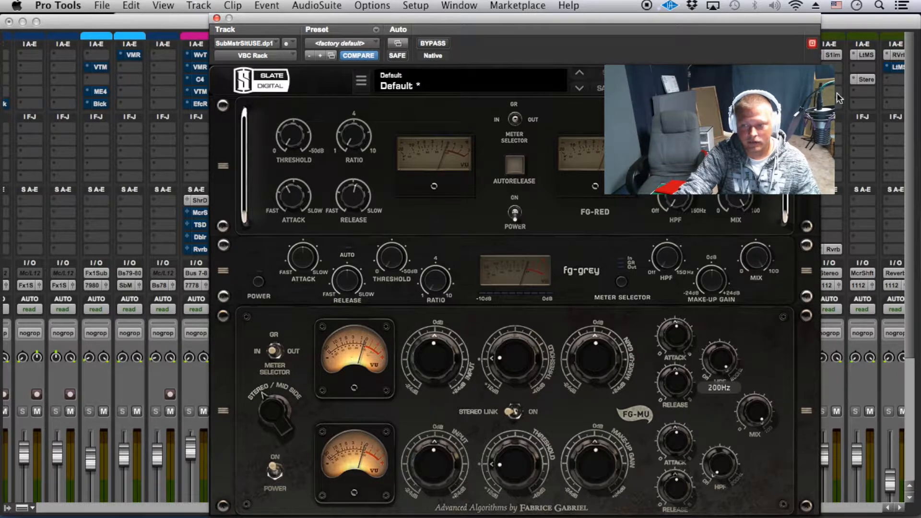
left_click(258, 282)
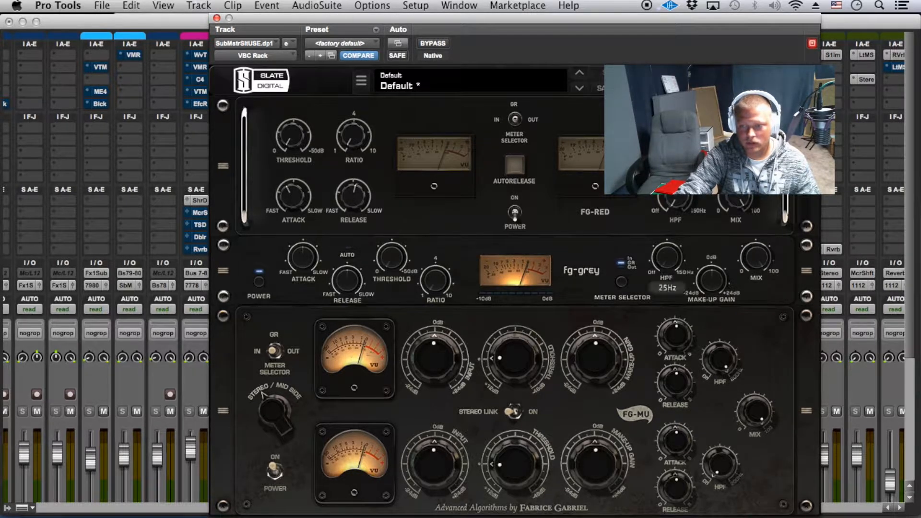
left_click_drag(749, 265, 717, 286)
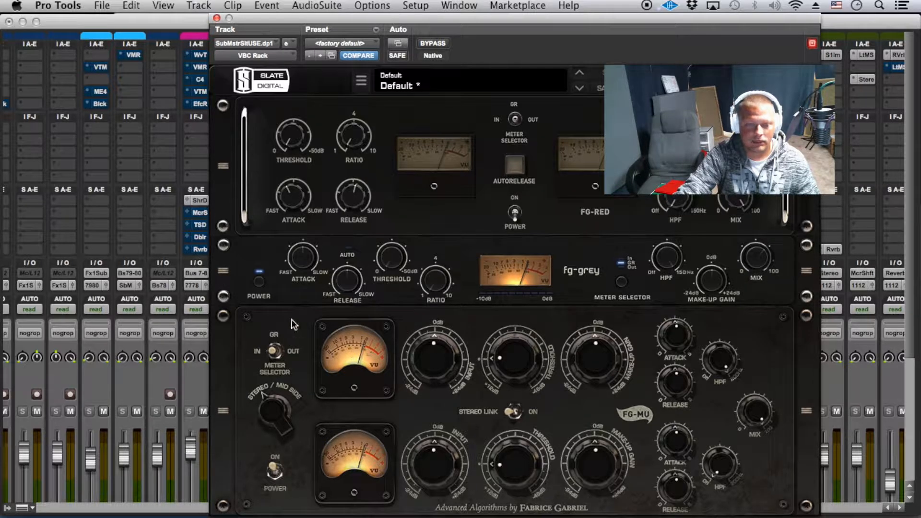
Move the FG-Grey compressor below the FG-MU and back above it, and switch the VBC Rack to its B settings
left_click_drag(223, 270, 233, 468)
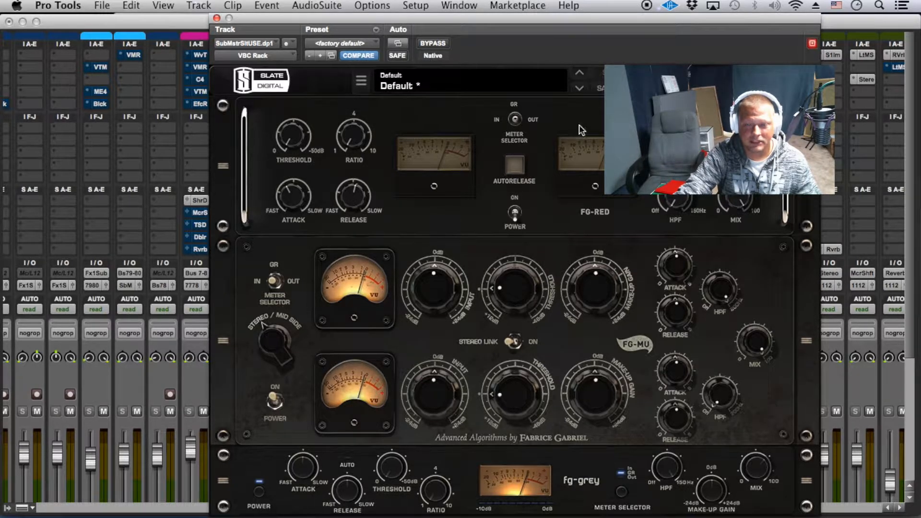
left_click_drag(223, 481, 224, 250)
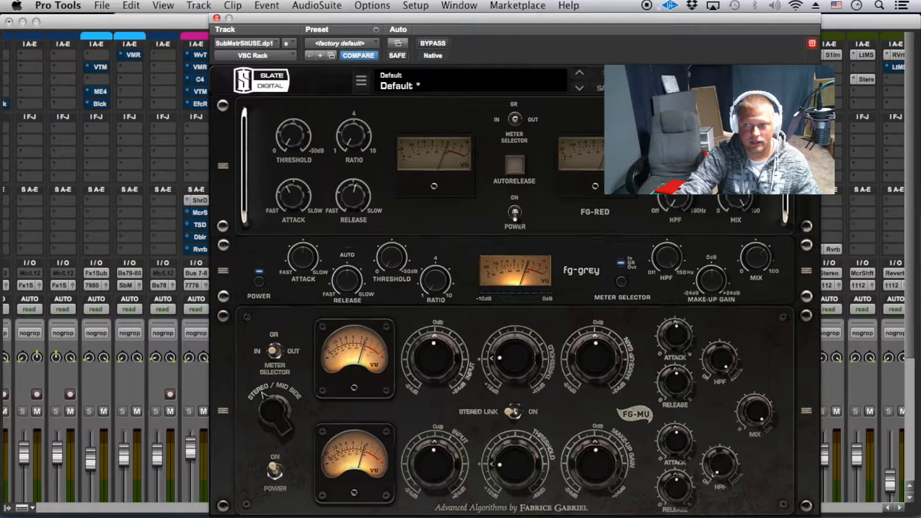
left_click(734, 76)
left_click(734, 76)
left_click(734, 76)
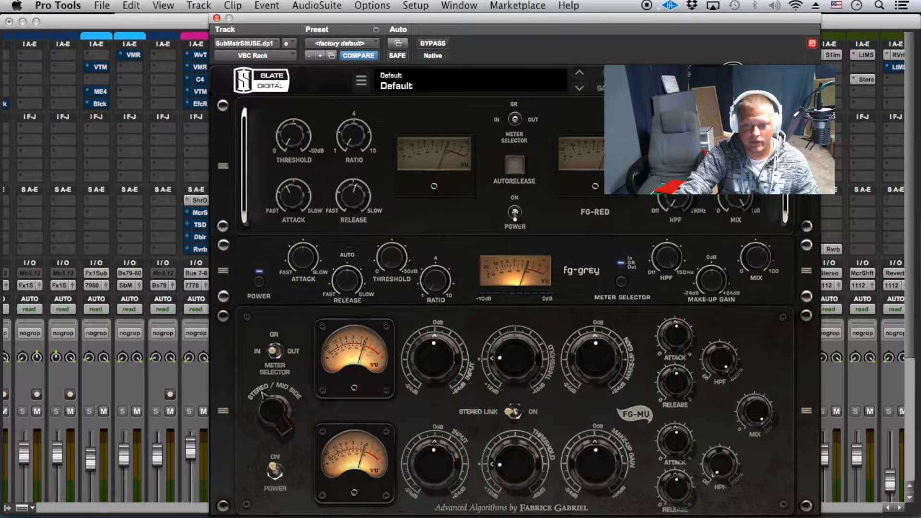
Alternate between the VBC Rack's A and B settings to compare the FG-Grey placed above and below the FG-MU
left_click(733, 75)
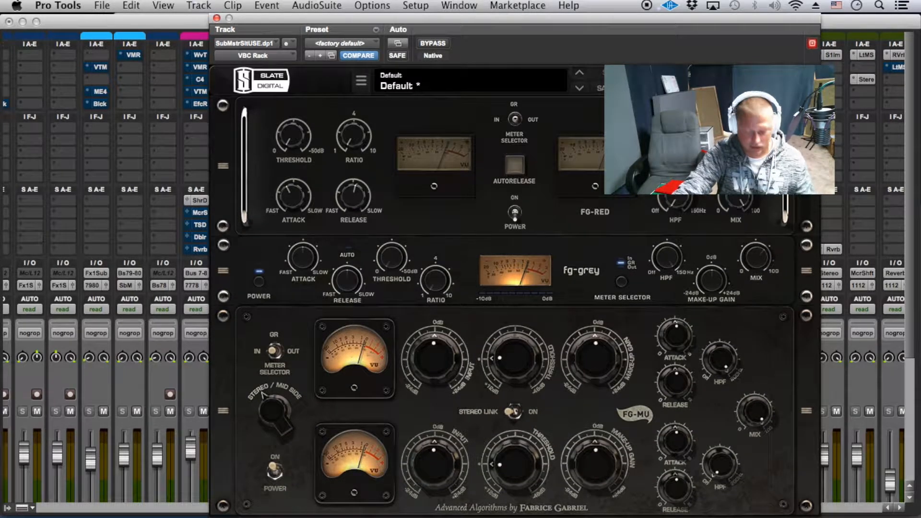
left_click(733, 75)
left_click(733, 76)
left_click(734, 75)
left_click(733, 76)
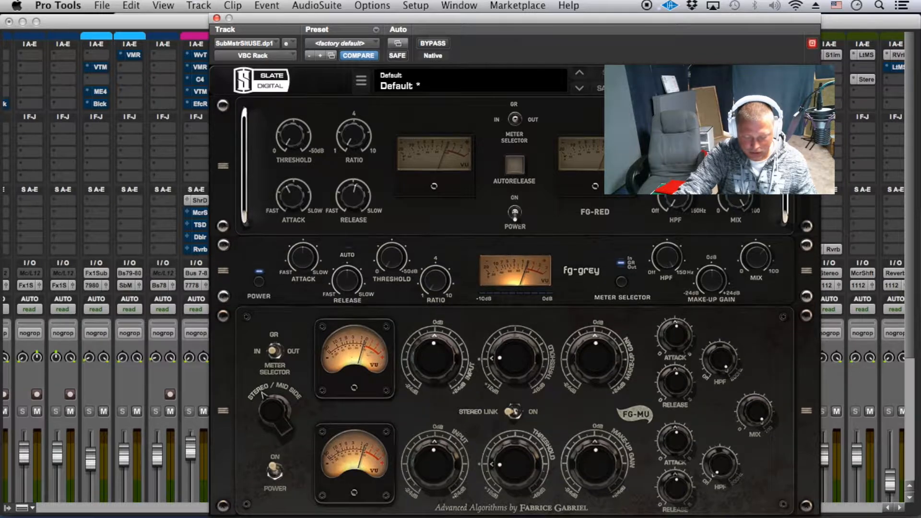
left_click(733, 76)
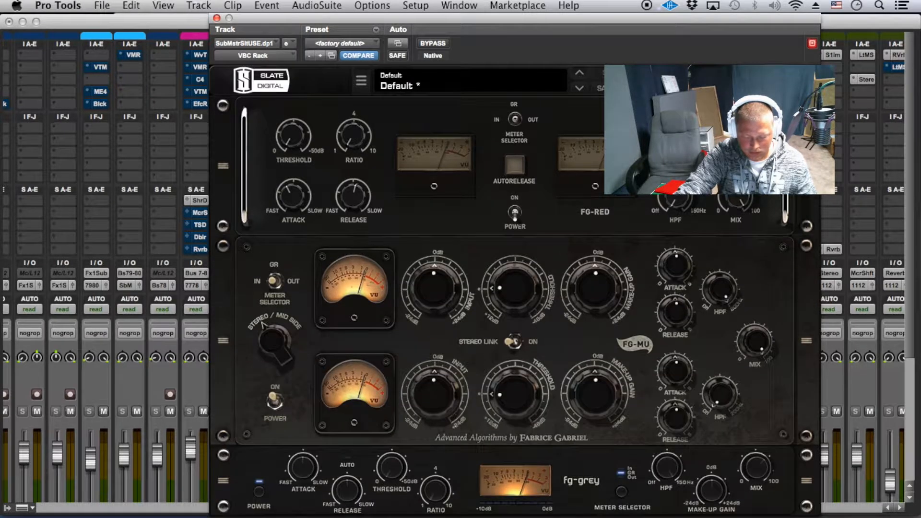
left_click(733, 76)
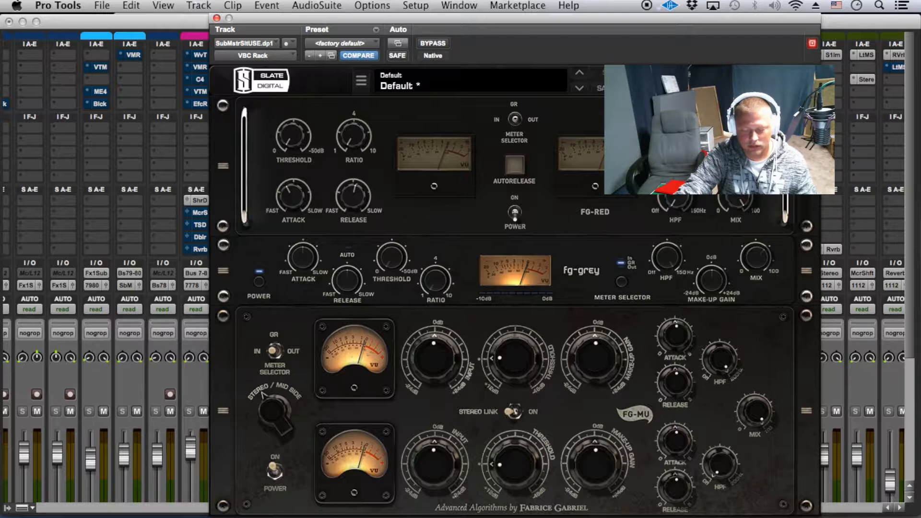
left_click(734, 75)
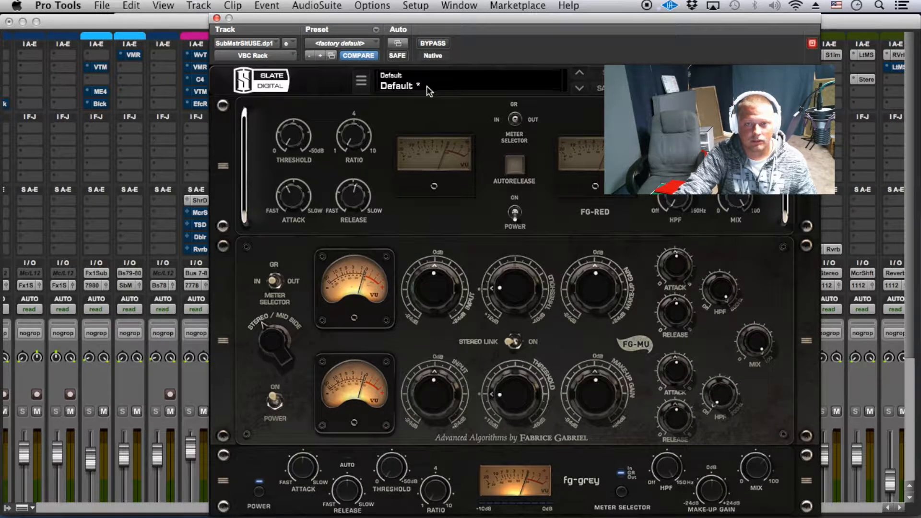
Insert the Slate Digital VBC FG-MU (stereo) plug-in on the Master 1 track
left_click(240, 56)
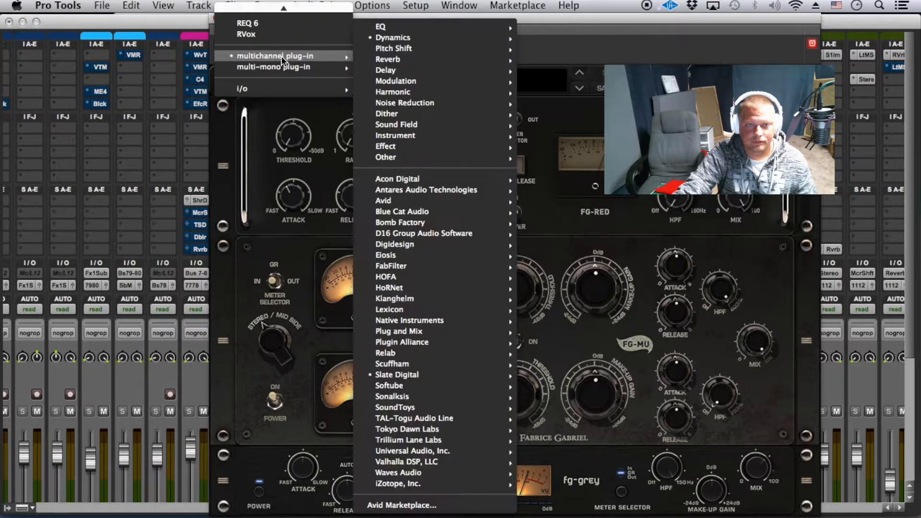
left_click(558, 29)
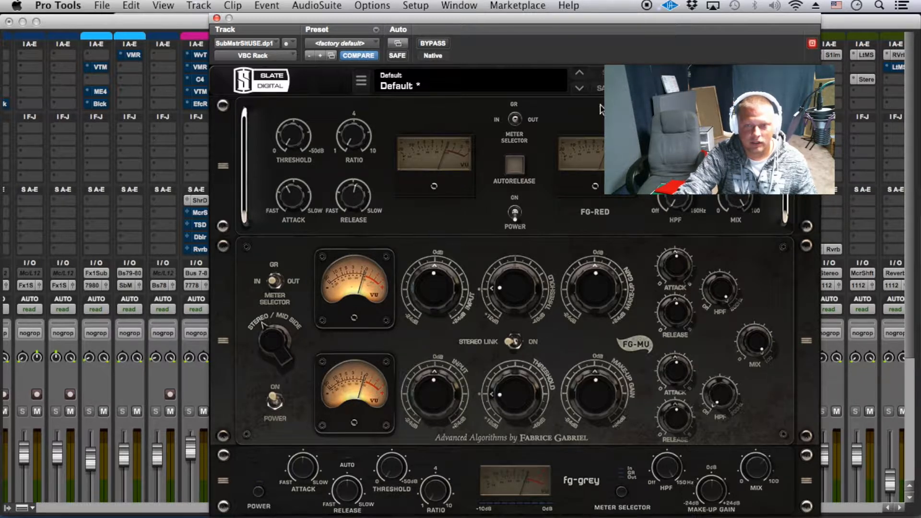
left_click_drag(436, 20, 251, 20)
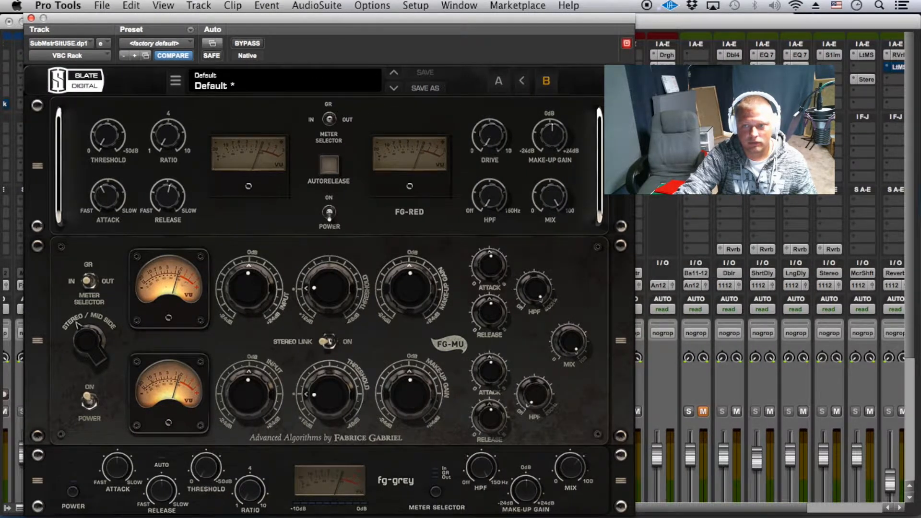
left_click(663, 92)
mouse_move(672, 106)
mouse_move(609, 417)
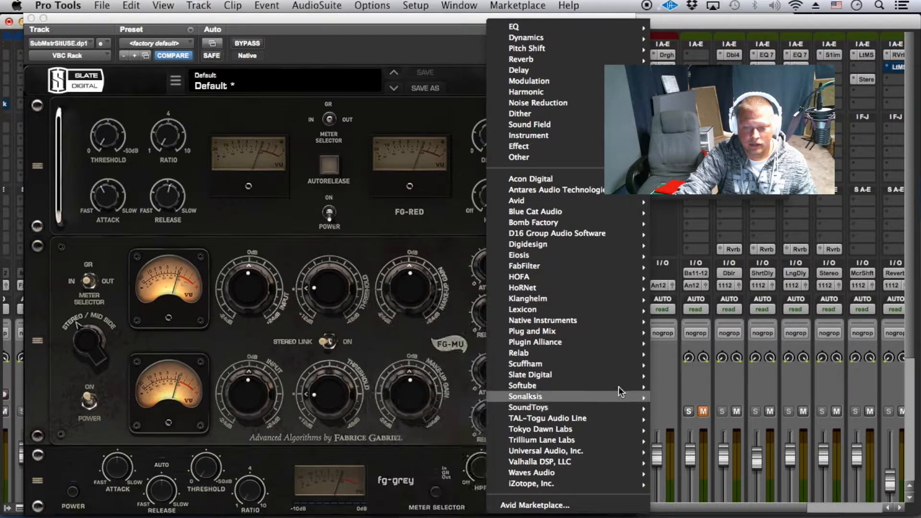
mouse_move(623, 372)
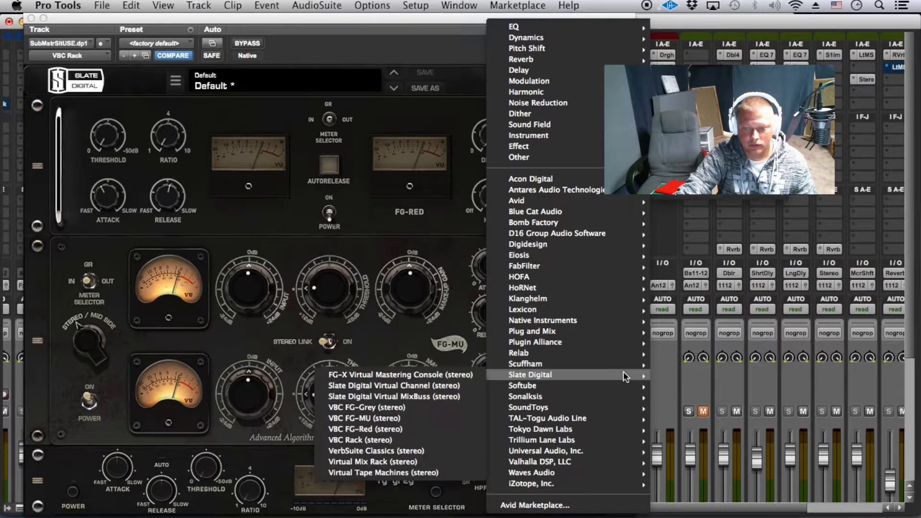
left_click(450, 419)
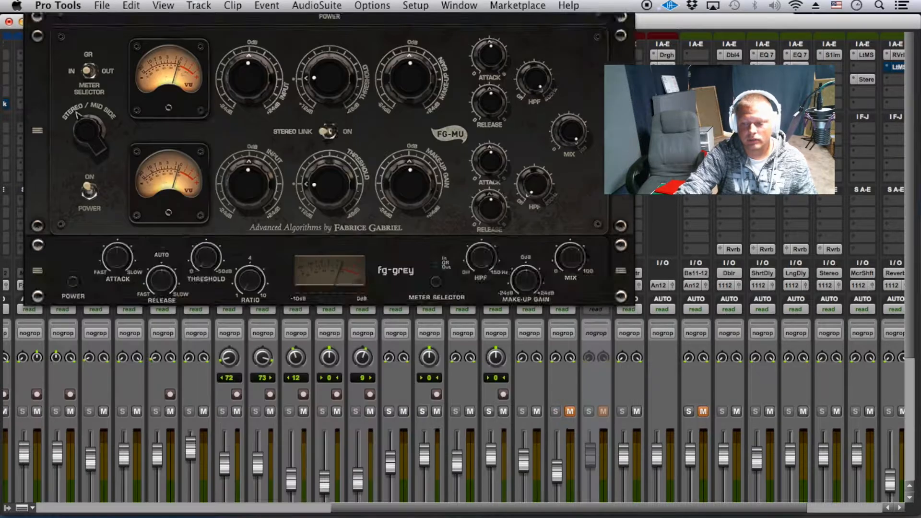
Arrange the VBC Rack and the standalone VBC FG-MU windows side by side for comparison
left_click_drag(315, 20, 554, 200)
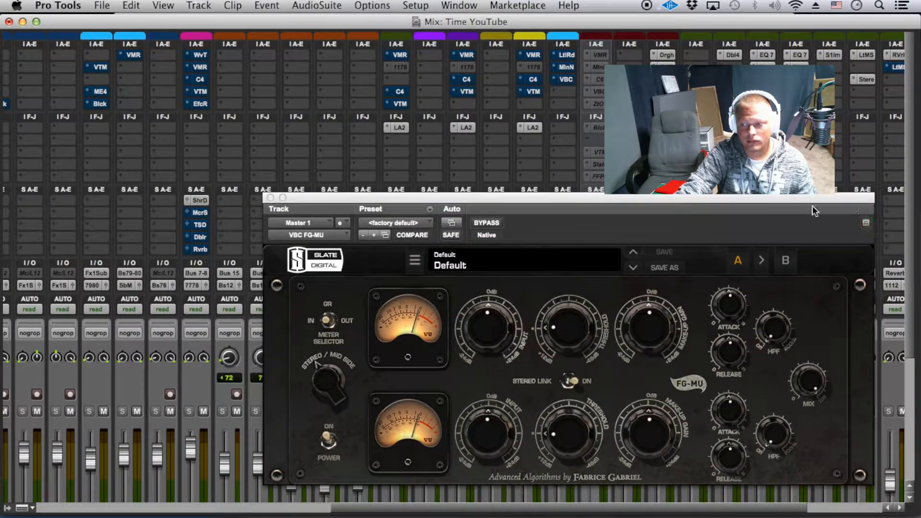
left_click_drag(774, 195, 827, 192)
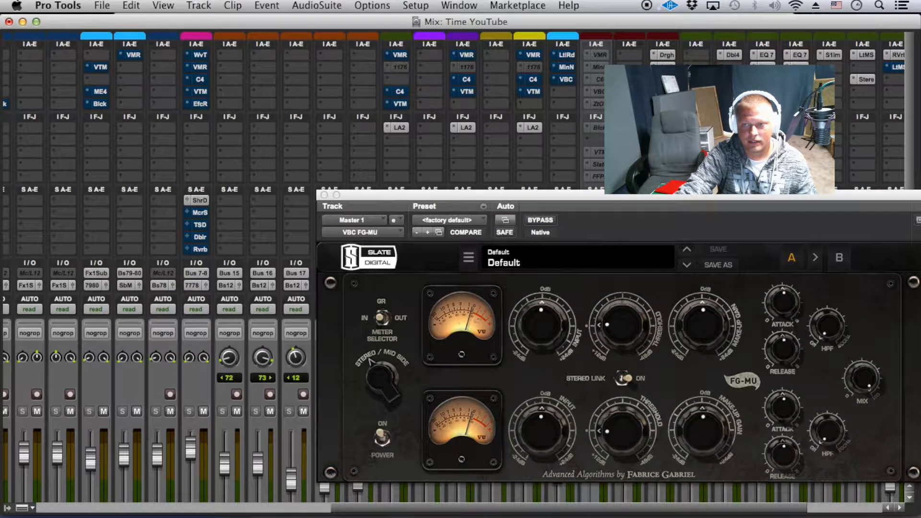
left_click(665, 91)
left_click_drag(654, 19, 340, 2)
left_click_drag(587, 195, 677, 96)
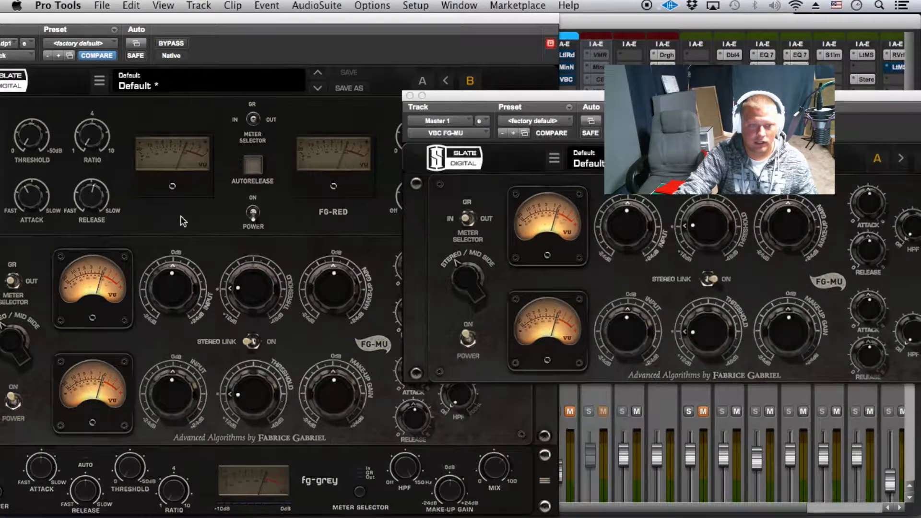
Set the standalone FG-MU's input to -3.1 dB, threshold to -0.2 and makeup gain to -12.5 dB
left_click_drag(632, 238, 635, 243)
left_click_drag(733, 224, 749, 207)
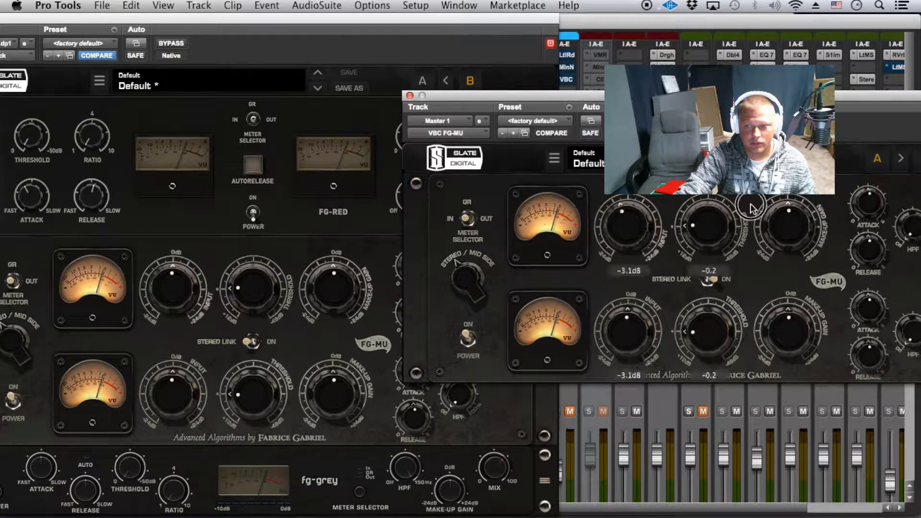
left_click_drag(801, 229, 790, 234)
left_click_drag(676, 96, 672, 149)
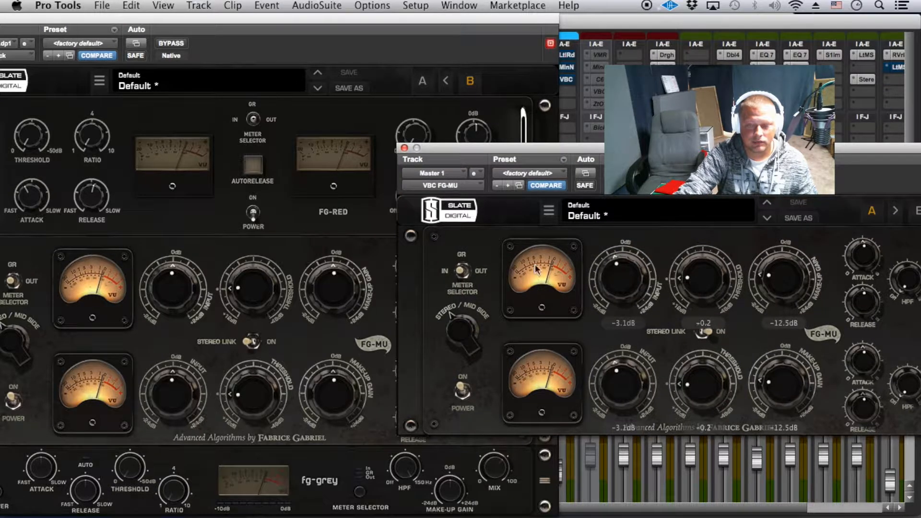
Remove the VBC Rack and the Master 1 FG-MU, and insert VerbSuite Classics (stereo) on the sub master
left_click(620, 67)
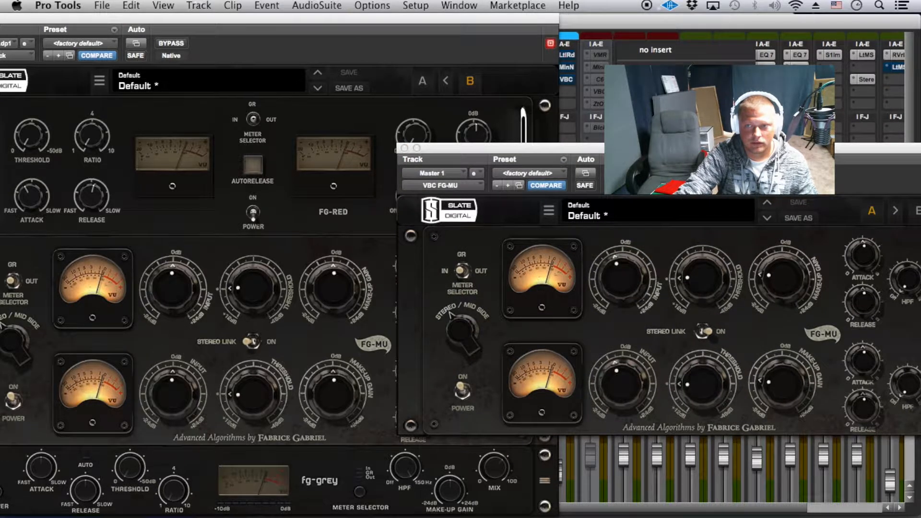
left_click(647, 53)
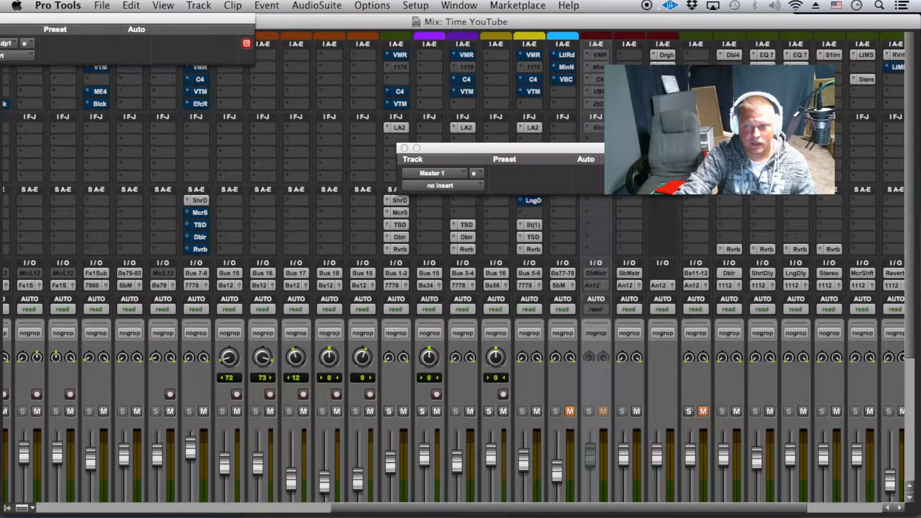
mouse_move(647, 79)
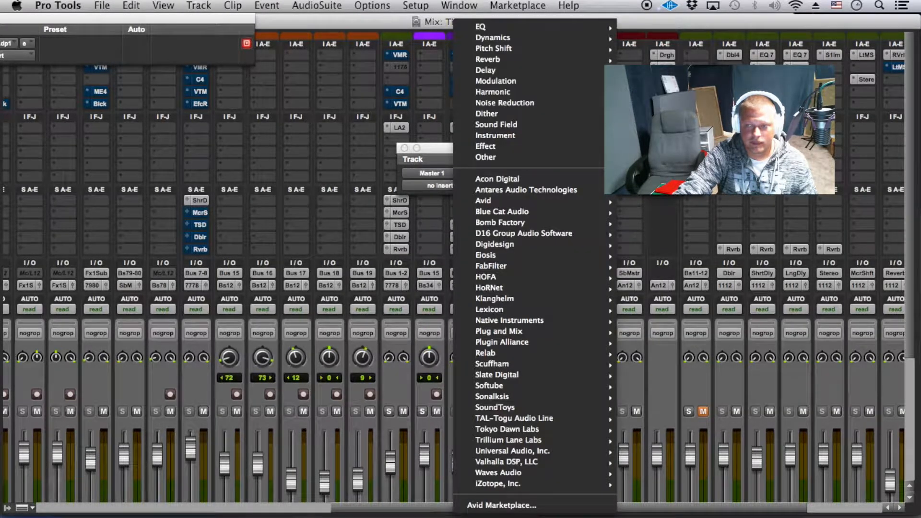
mouse_move(606, 374)
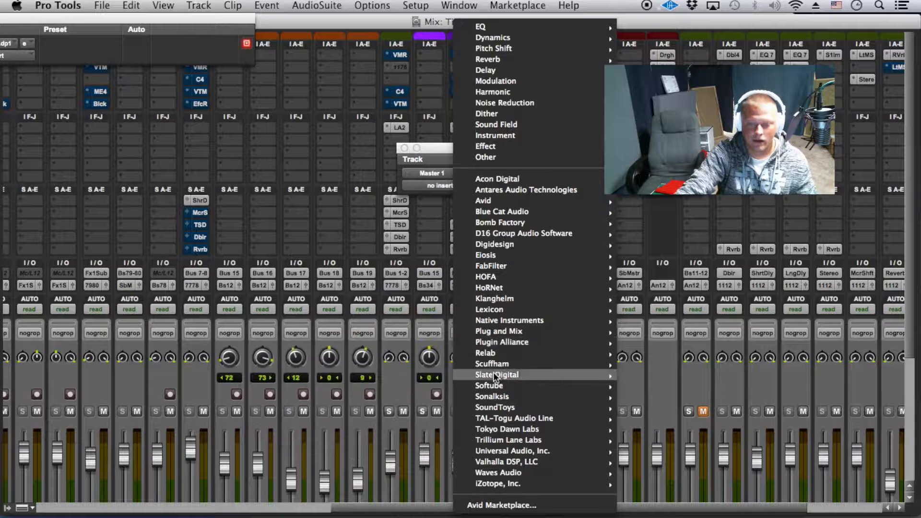
mouse_move(494, 374)
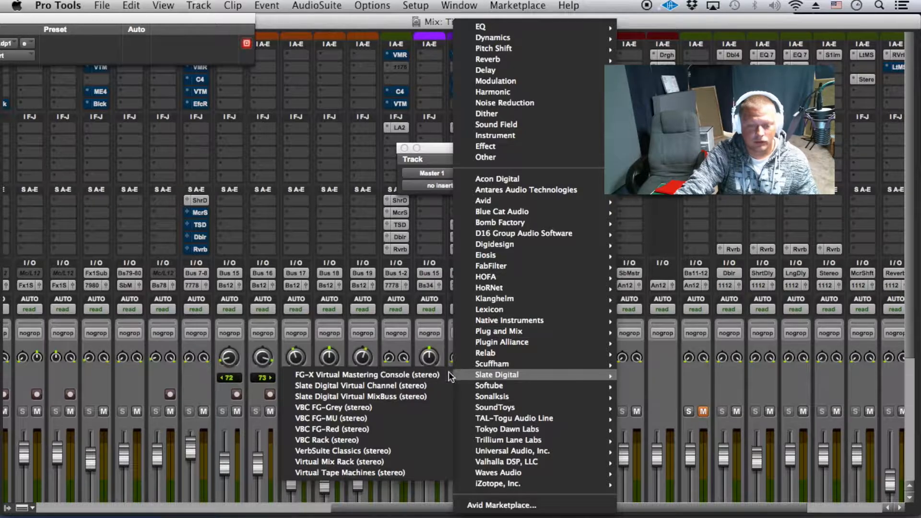
left_click(422, 450)
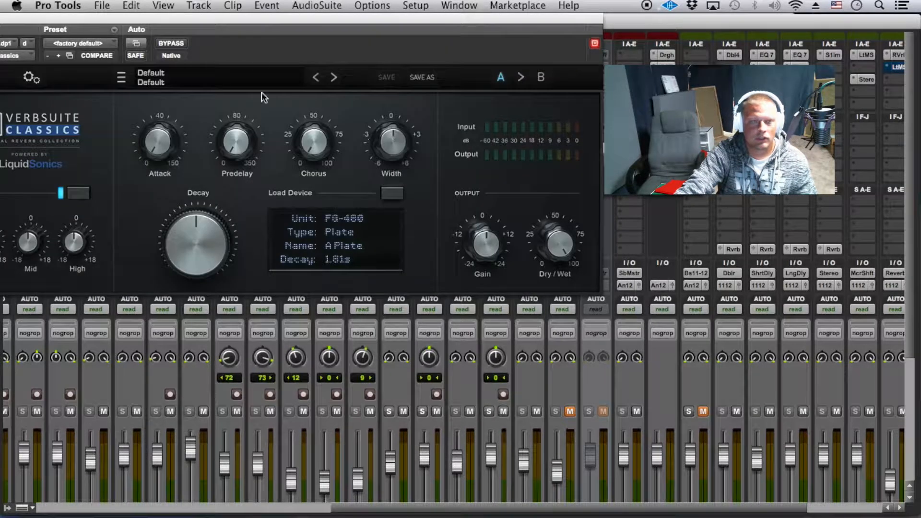
Review the VerbSuite Classics controls and browse its list of loadable reverb devices without choosing another one
left_click_drag(263, 23, 325, 21)
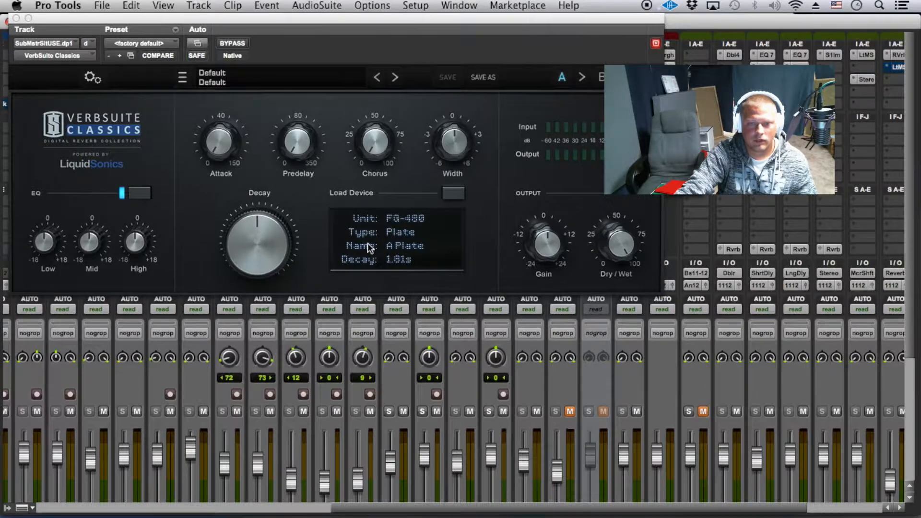
left_click(368, 243)
left_click(384, 234)
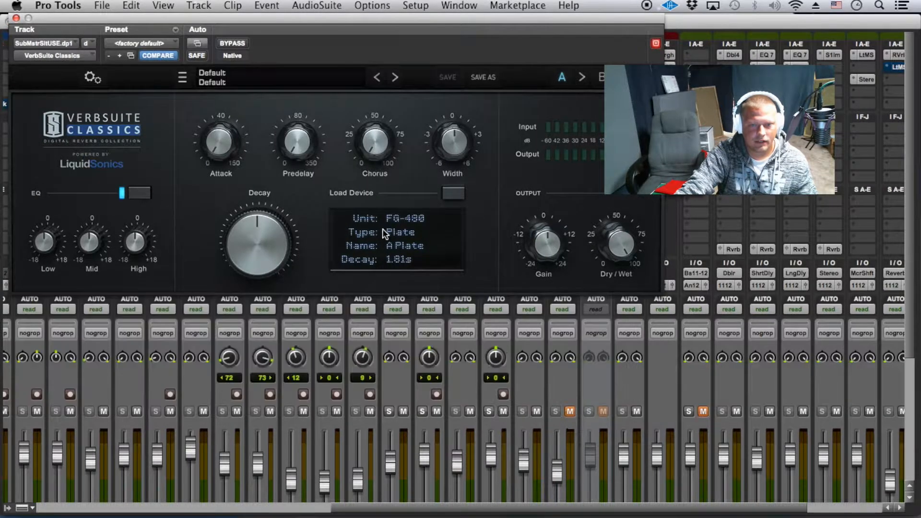
left_click(454, 190)
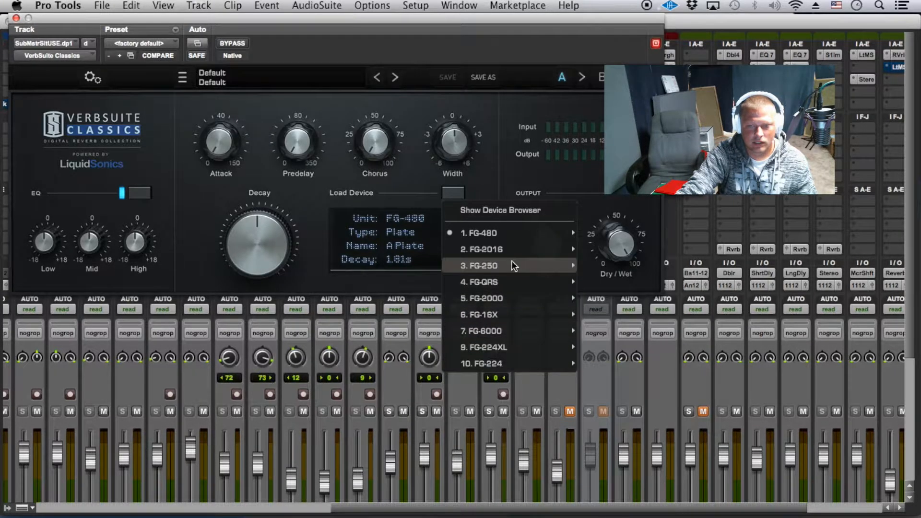
left_click(498, 108)
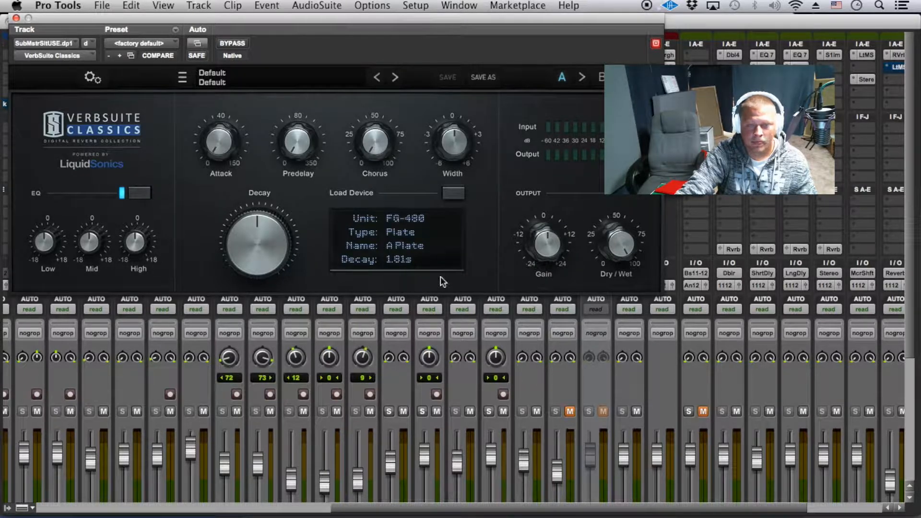
Close the VerbSuite Classics window and the empty Master 1 plug-in window
left_click(16, 19)
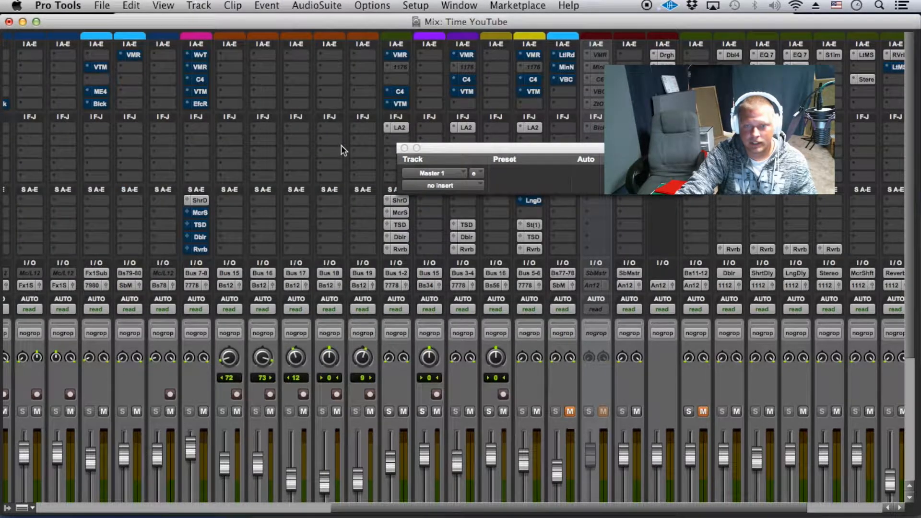
left_click(412, 148)
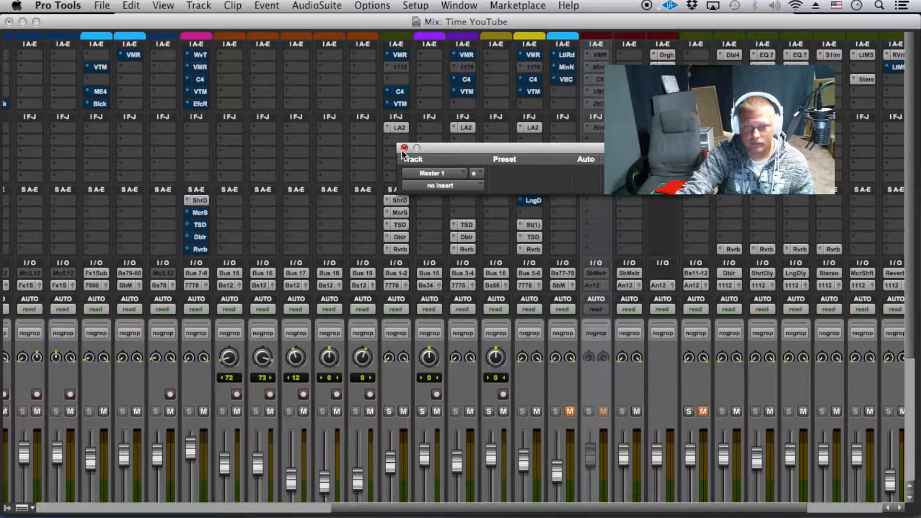
left_click(404, 149)
left_click(597, 164)
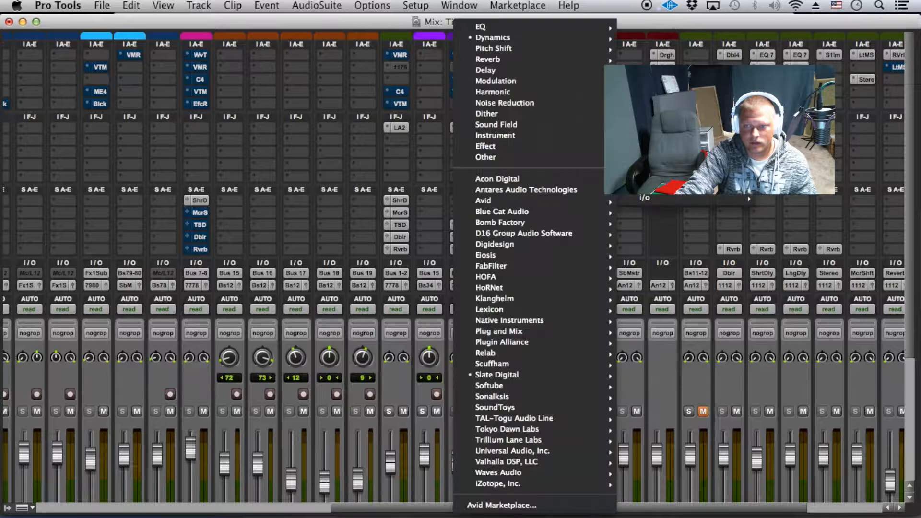
mouse_move(509, 252)
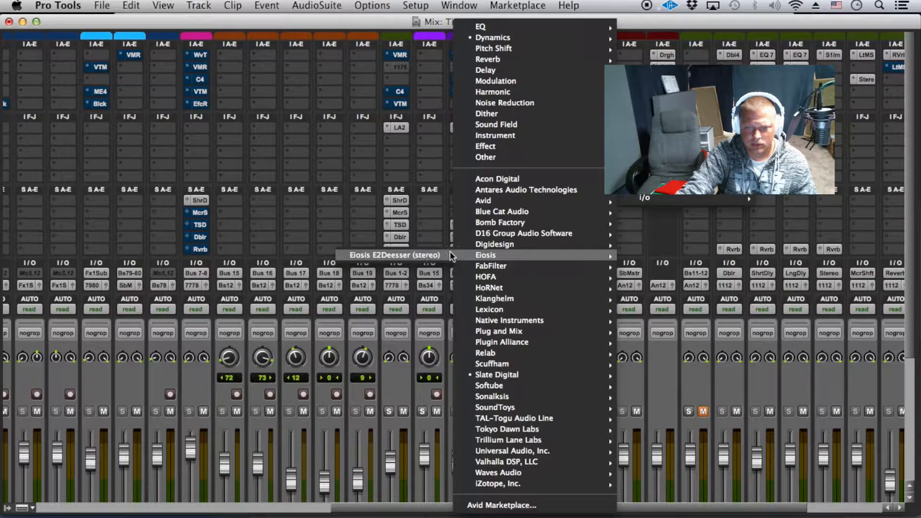
mouse_move(517, 277)
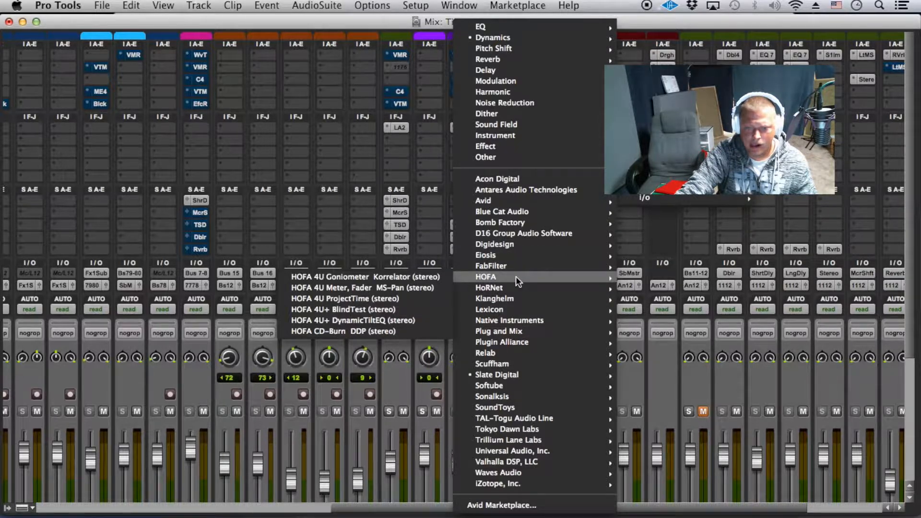
mouse_move(517, 353)
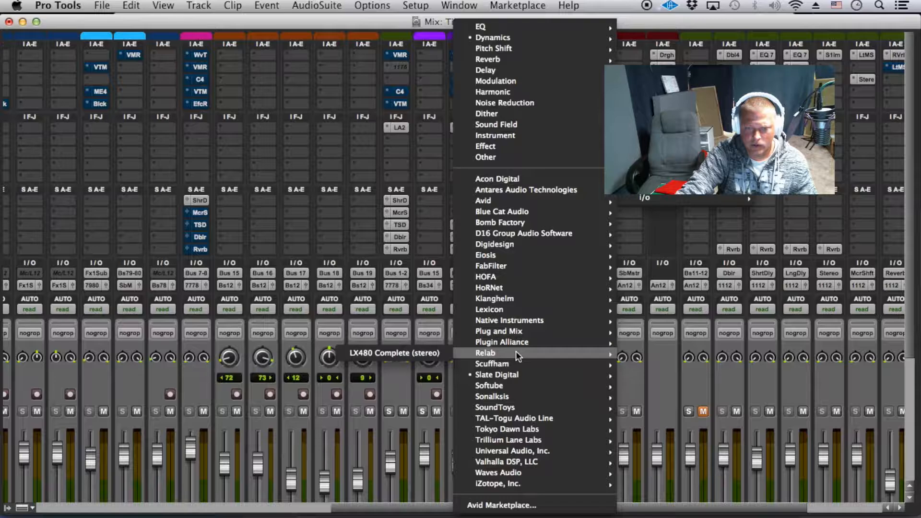
left_click(704, 225)
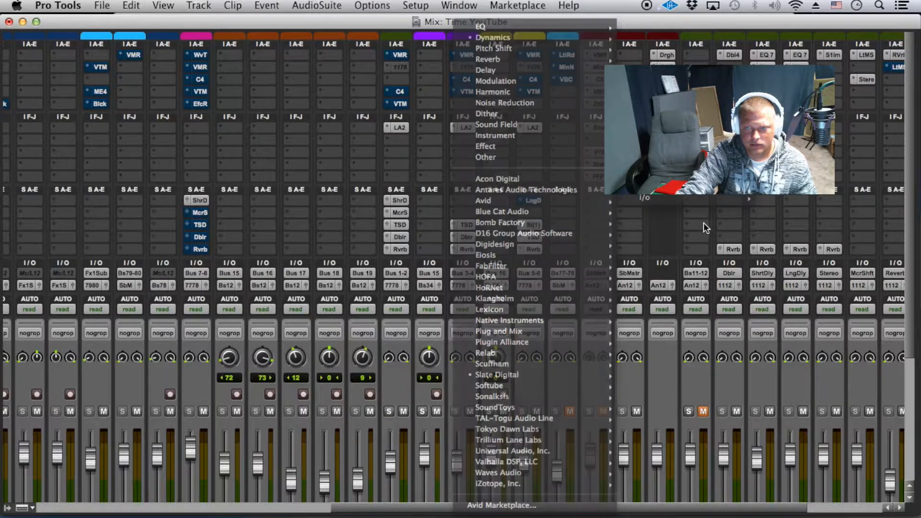
Replace the FG-X Virtual Mastering Console on the sub master with Slate Digital's Virtual Tape Machines (stereo)
left_click(621, 164)
mouse_move(636, 176)
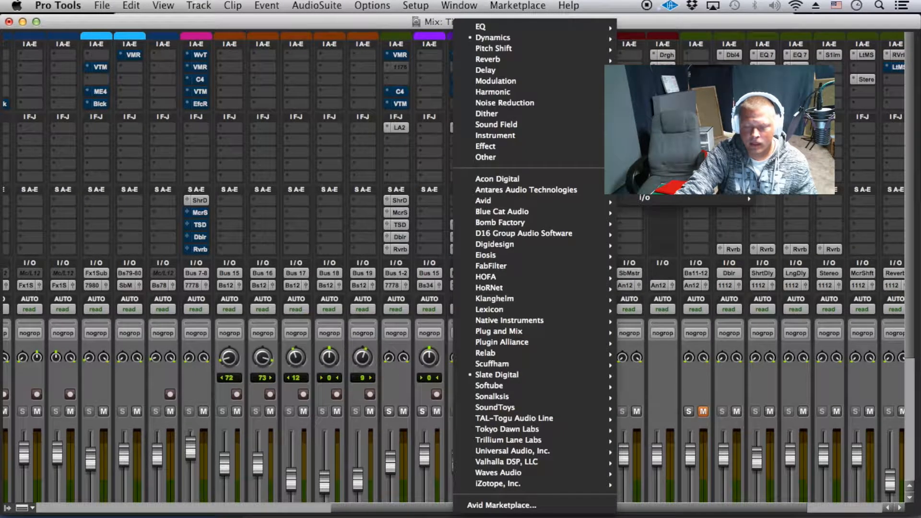
mouse_move(525, 373)
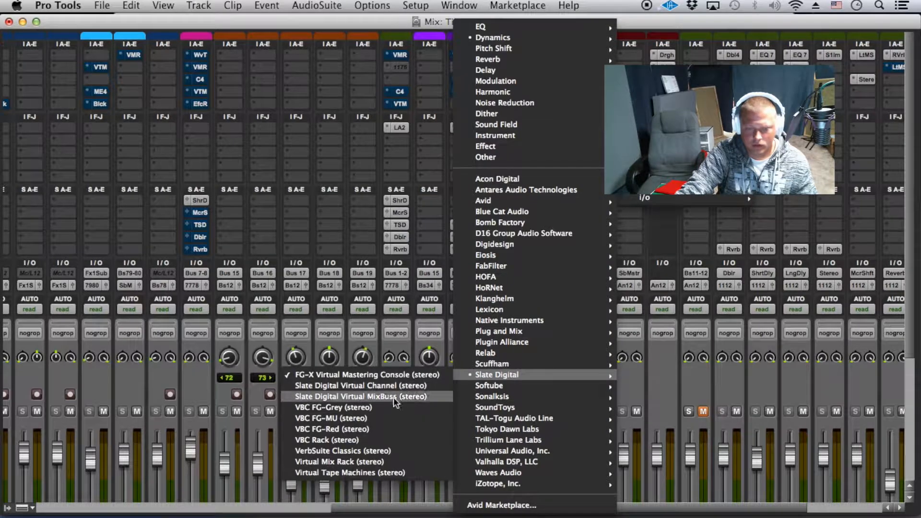
left_click(398, 472)
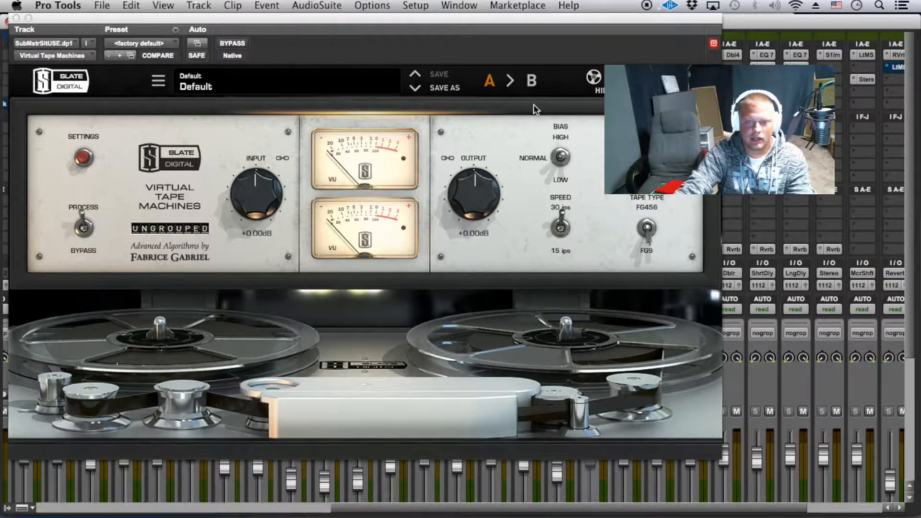
Hide and show the tape reels again, and lower the linked input gain to -14.7 dB
left_click(595, 81)
left_click(595, 80)
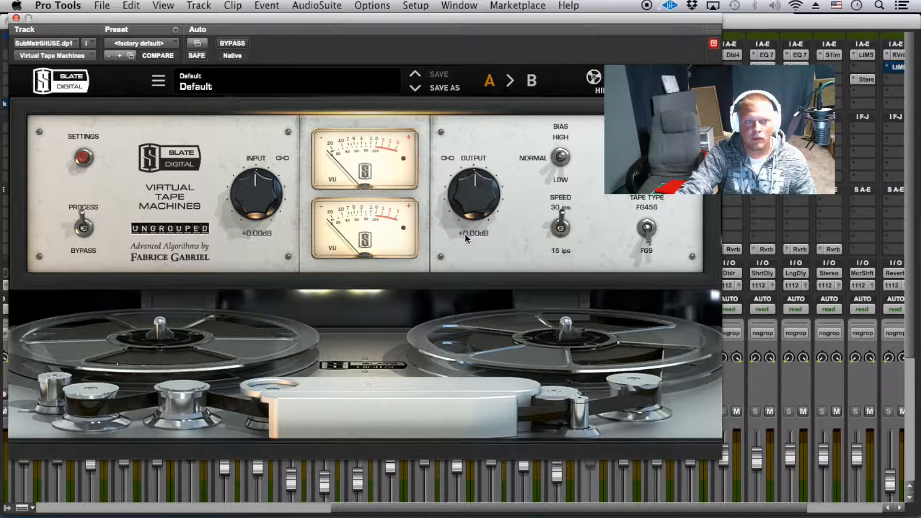
left_click_drag(254, 202, 220, 254)
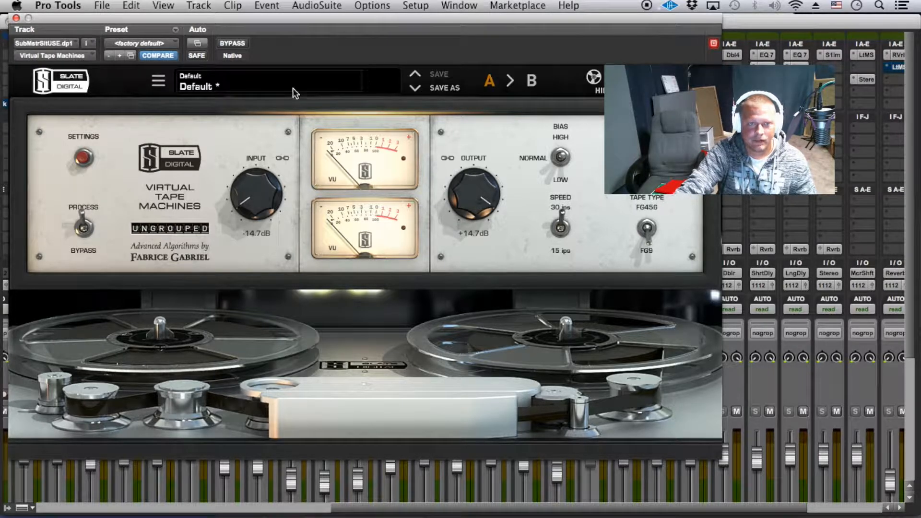
Try the 15 ips tape speed, return it to 30 ips, and set the tape type to FG456
left_click(562, 231)
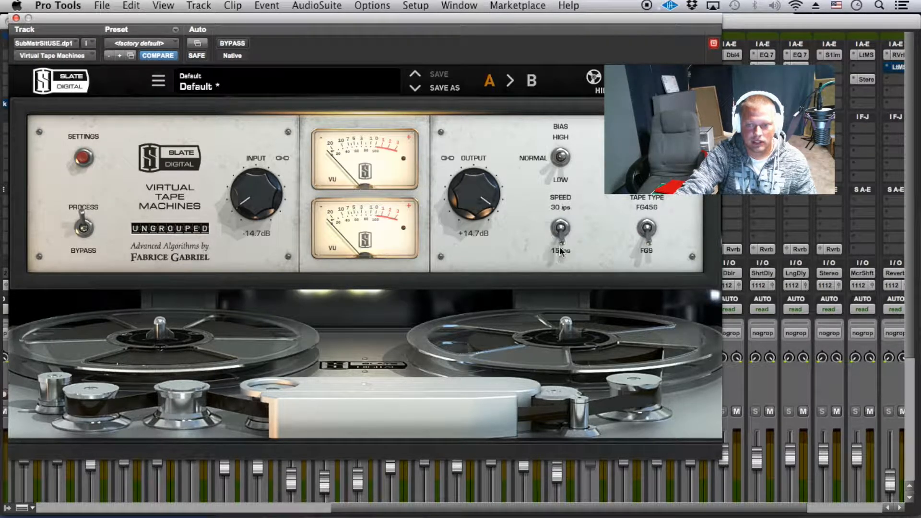
left_click(567, 197)
left_click(648, 206)
left_click(649, 205)
left_click(649, 208)
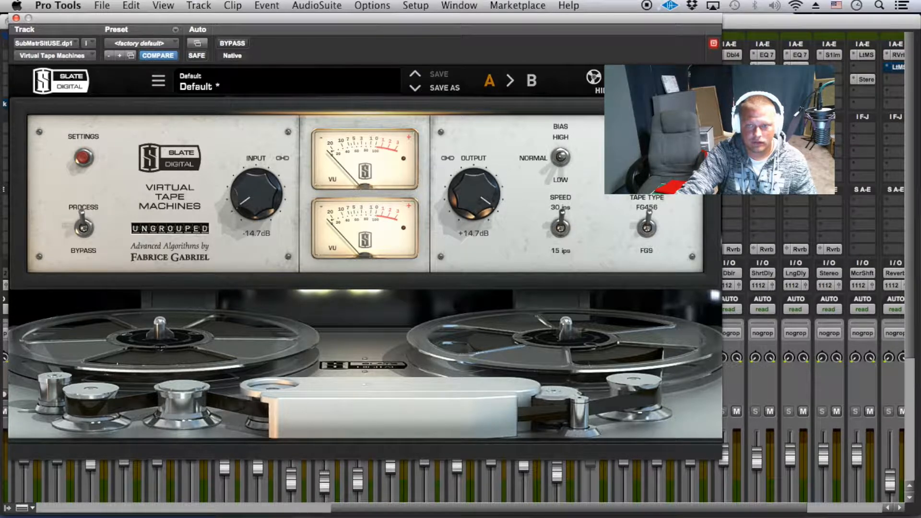
Try the alternative bias settings and return the bias to Normal
left_click(566, 139)
left_click_drag(560, 166, 567, 134)
left_click(558, 161)
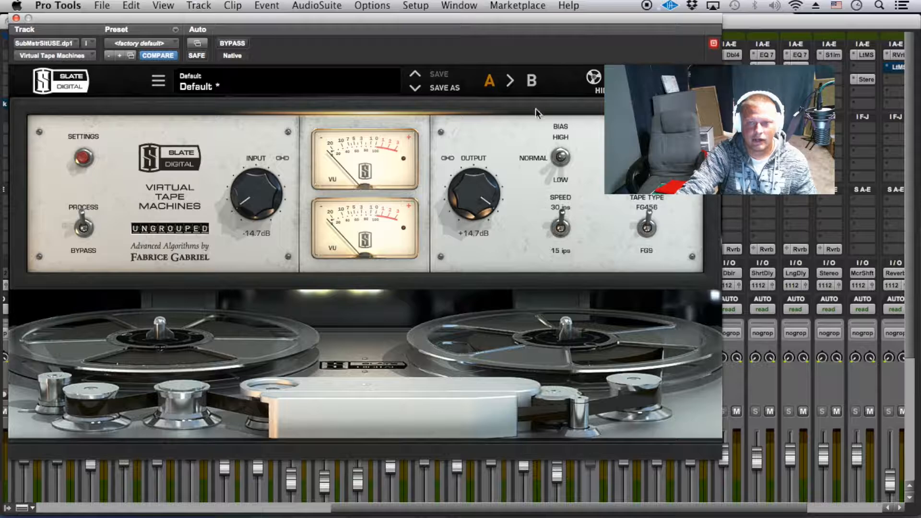
Try the linked input gain at -0.75, -6.44 and -10.2 dB, and reset it to its default
left_click_drag(259, 198, 282, 133)
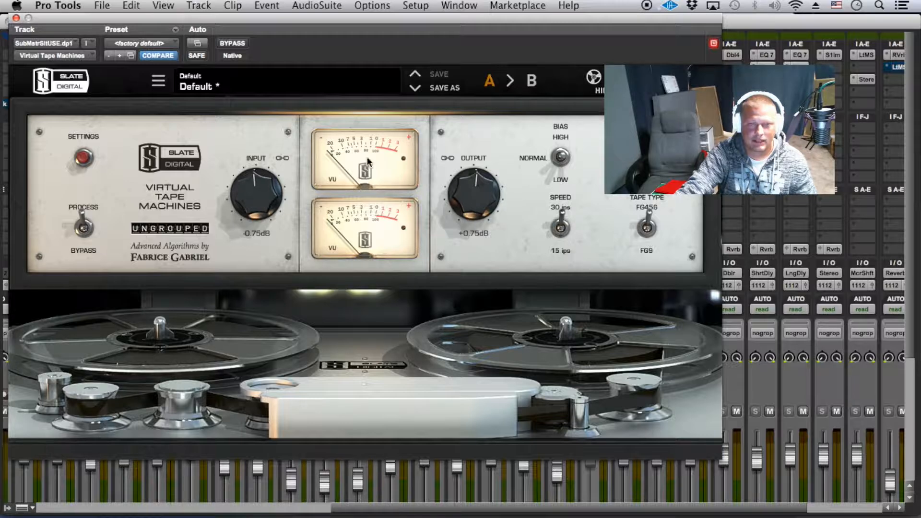
left_click_drag(290, 181, 294, 206)
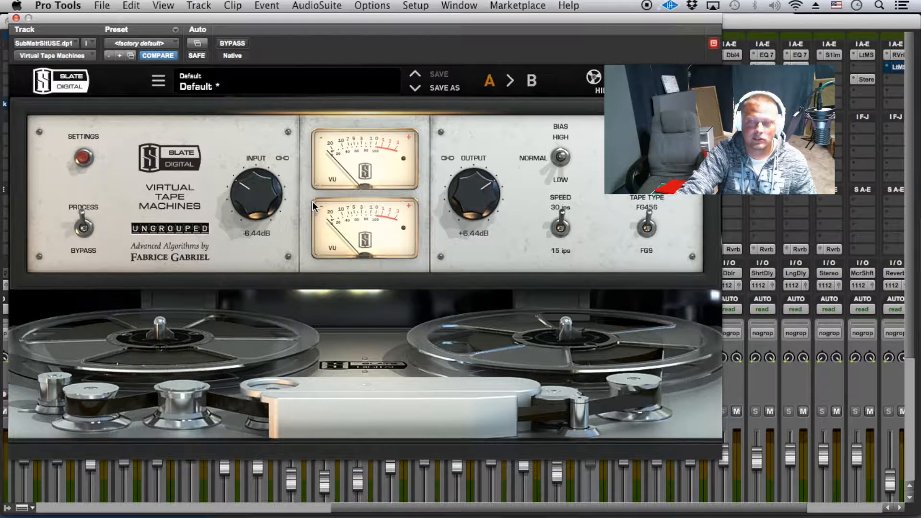
left_click_drag(261, 199, 255, 214)
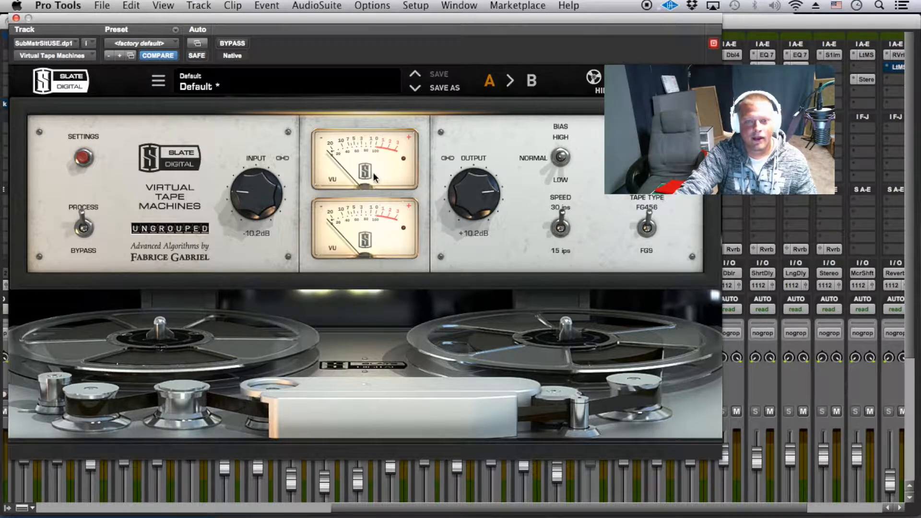
mouse_move(266, 201)
left_mouse_down()
mouse_move(262, 208)
mouse_move(262, 196)
left_mouse_up()
left_click(265, 192, "alt")
Unlink the input and output gains, try changing each one independently, and reset both to 0 dB
left_click(282, 160)
mouse_move(256, 194)
left_mouse_down()
mouse_move(250, 220)
mouse_move(257, 220)
mouse_move(259, 195)
mouse_move(271, 200)
left_mouse_up()
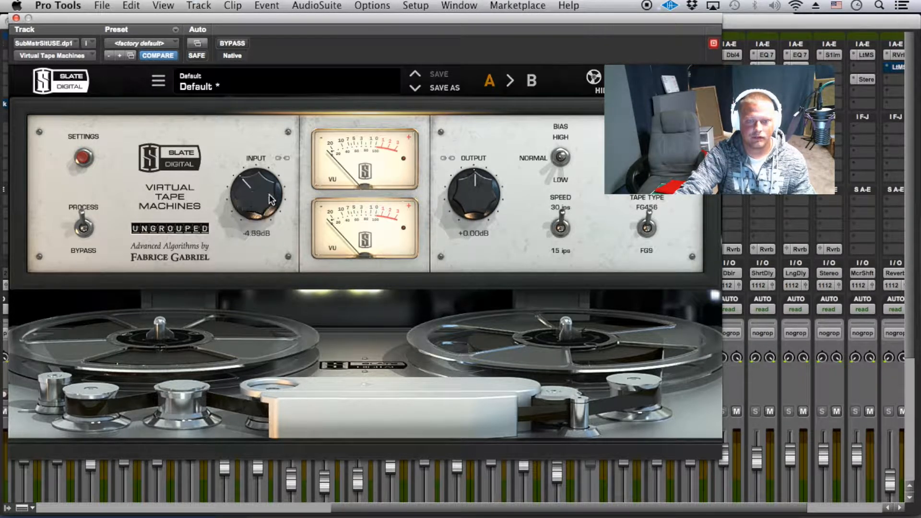
left_click(249, 204, "alt")
left_click_drag(458, 204, 460, 216)
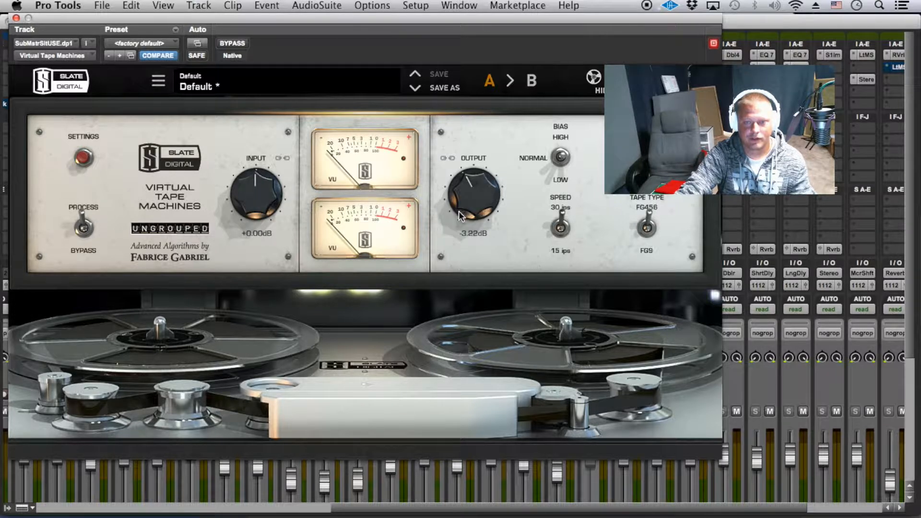
left_click(250, 195, "alt")
left_click(477, 195, "alt")
Relink the input and output gains and set the input to -9.24 dB with the output at +9.24 dB
left_click(282, 158)
left_click_drag(243, 188, 242, 225)
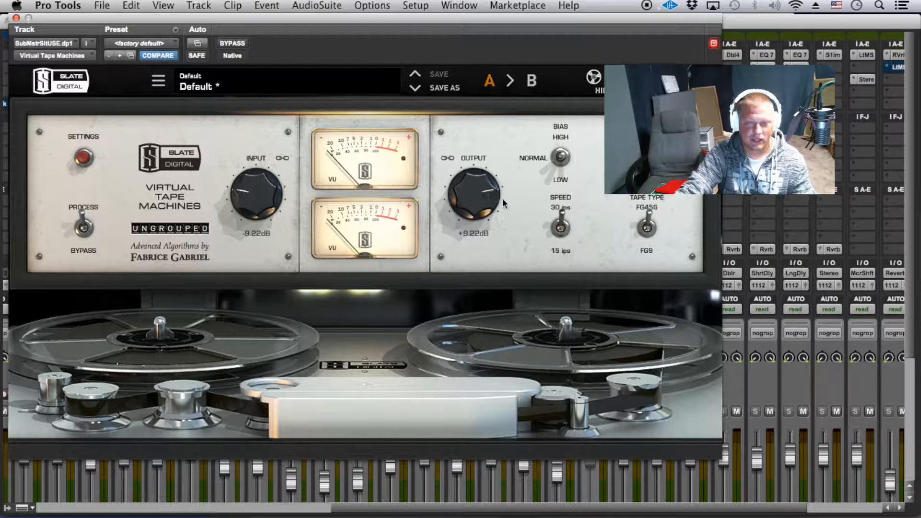
left_click(498, 183)
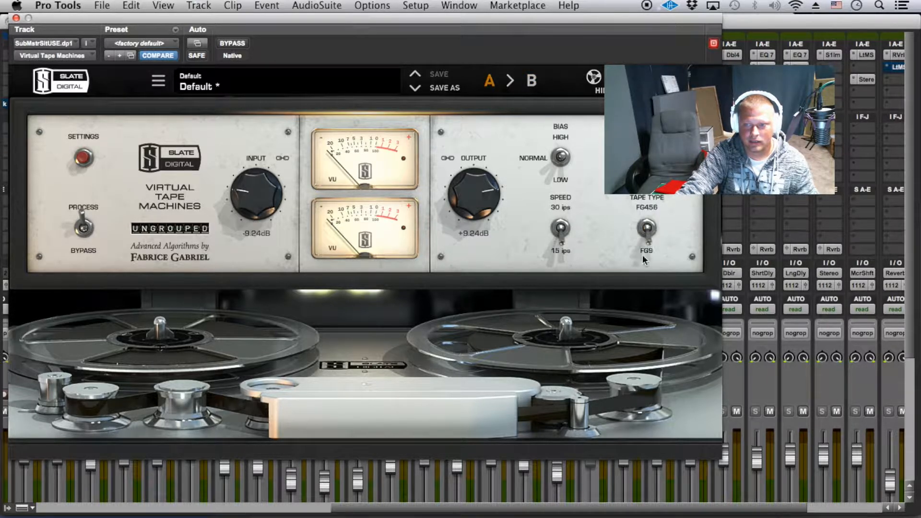
Switch between the A and B settings for comparison, return to A, and set the tape type to FG456
left_click(532, 81)
left_click(534, 80)
left_click(534, 80)
left_click(533, 80)
left_click(570, 207)
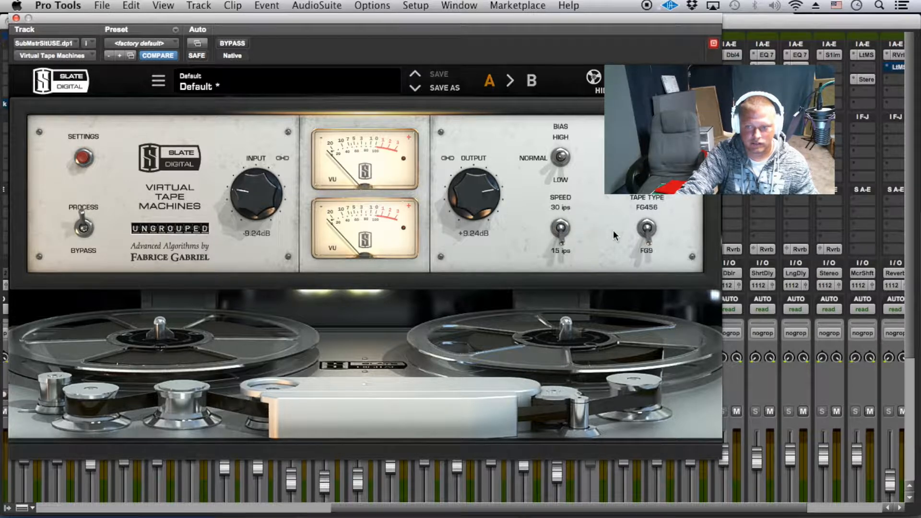
left_click(646, 223)
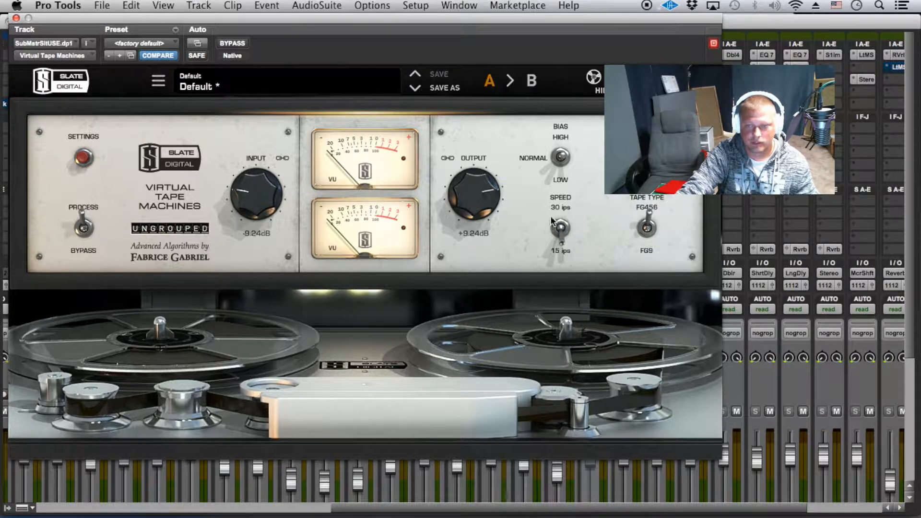
Replace Virtual Tape Machines on the sub master with Virtual Mix Rack (stereo) and reposition its window
left_click(16, 18)
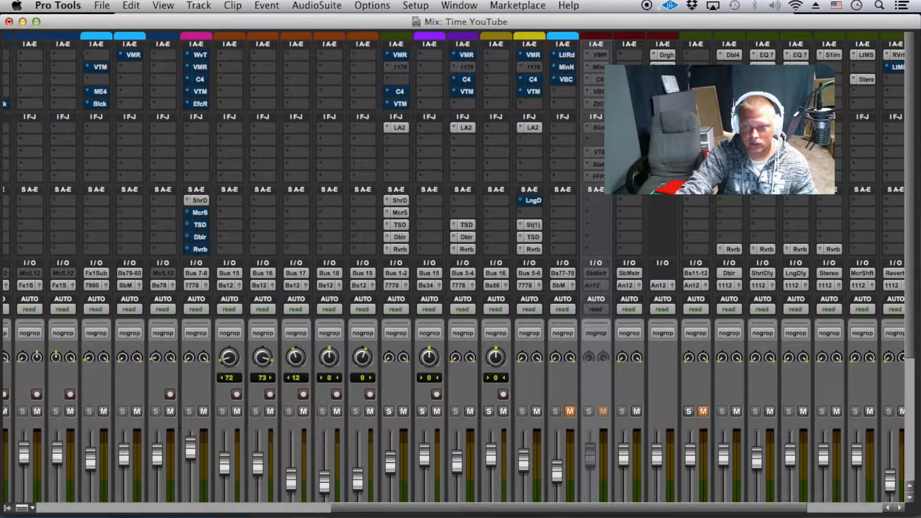
left_click(622, 154)
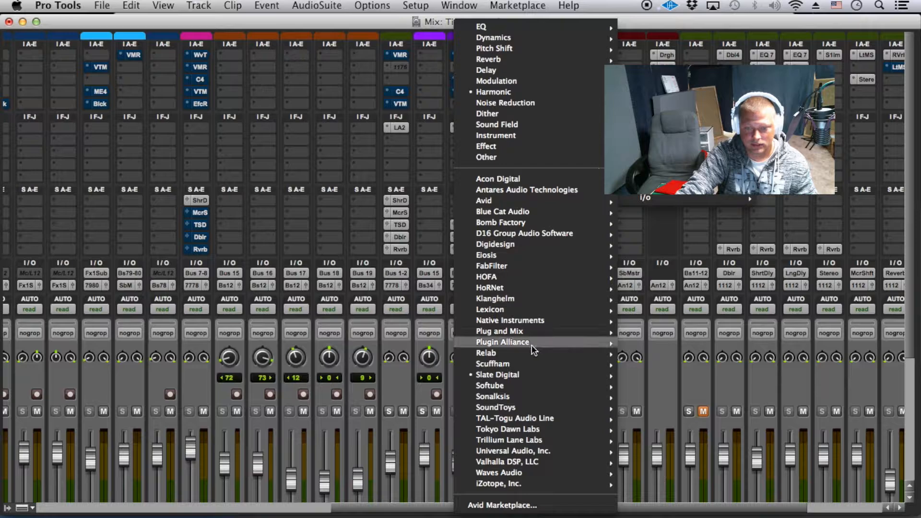
mouse_move(542, 376)
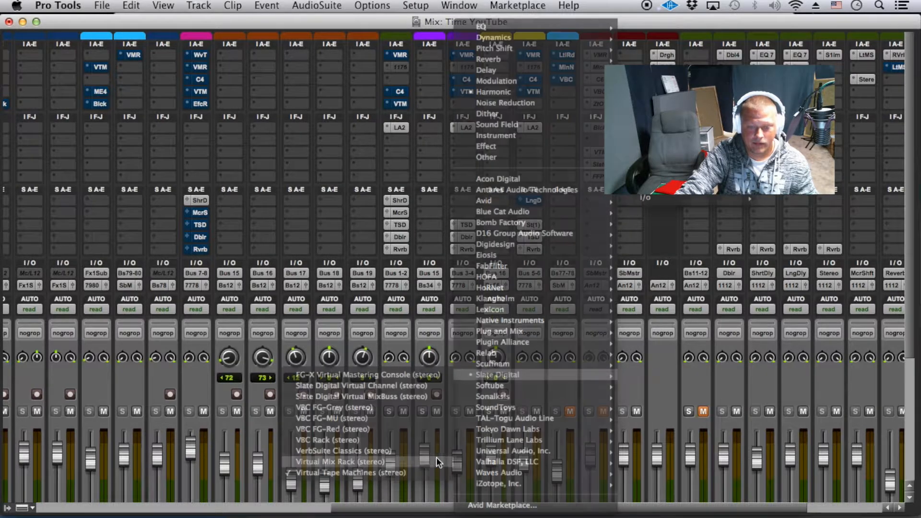
left_click(435, 459)
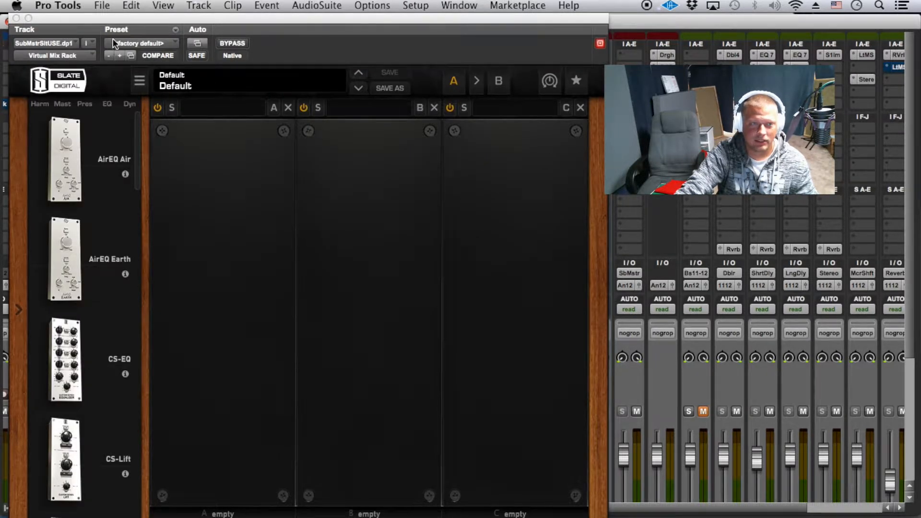
left_click_drag(114, 22, 232, 22)
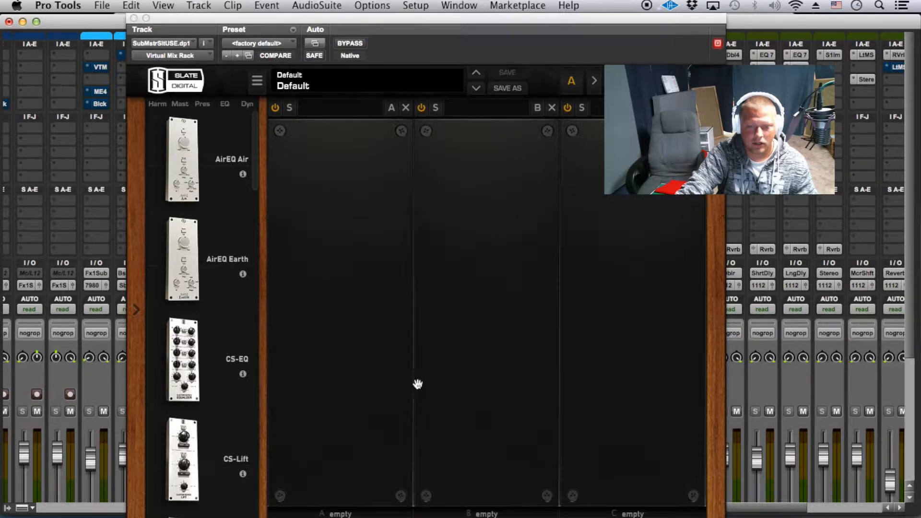
Browse the Virtual Mix Rack's full module list through to VCC MixBuss and return to its beginning
scroll(220, 240, "down", 8)
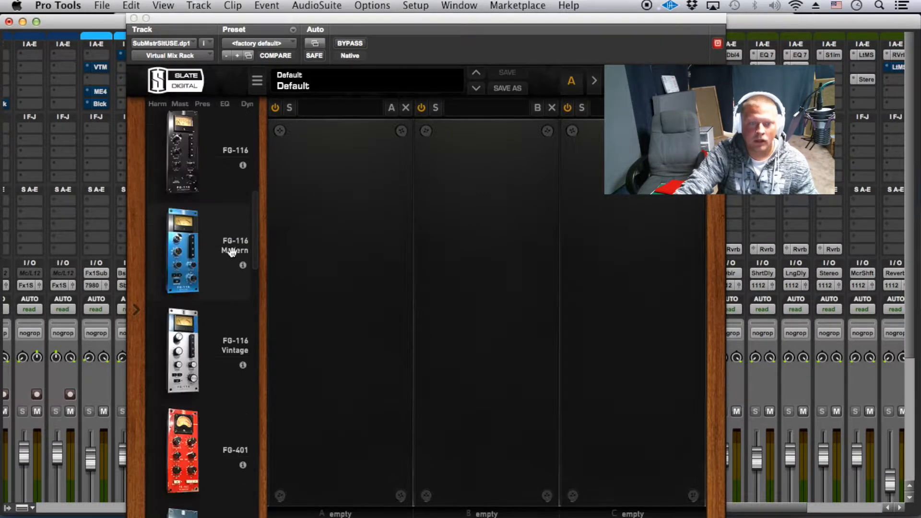
scroll(225, 280, "down", 10)
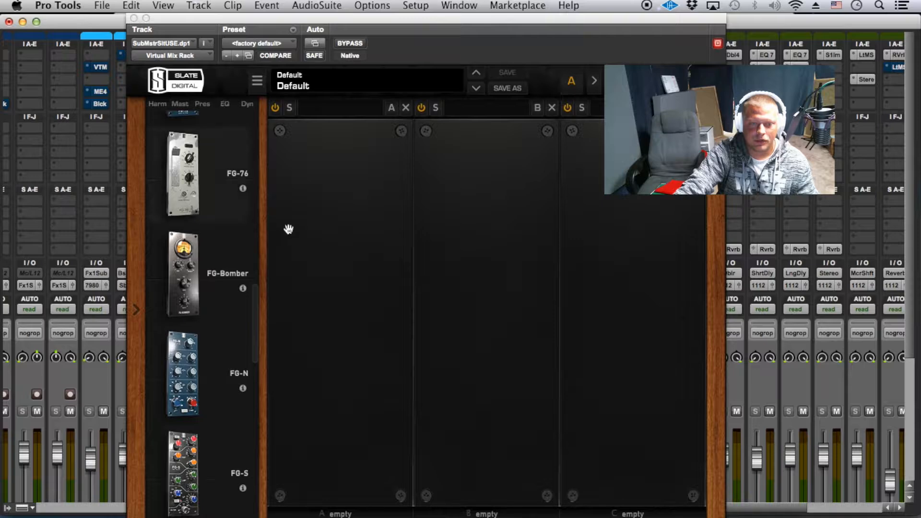
scroll(234, 310, "down", 1)
scroll(234, 310, "down", 15)
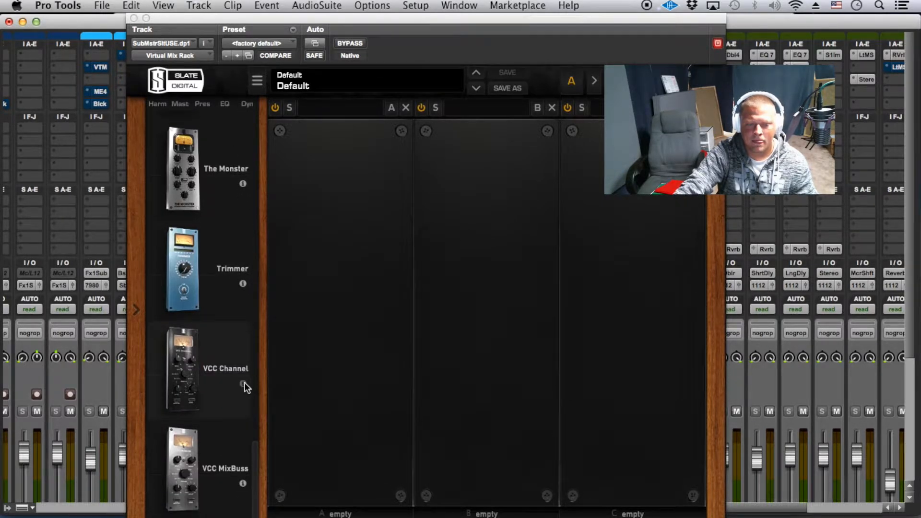
left_click_drag(372, 18, 302, 14)
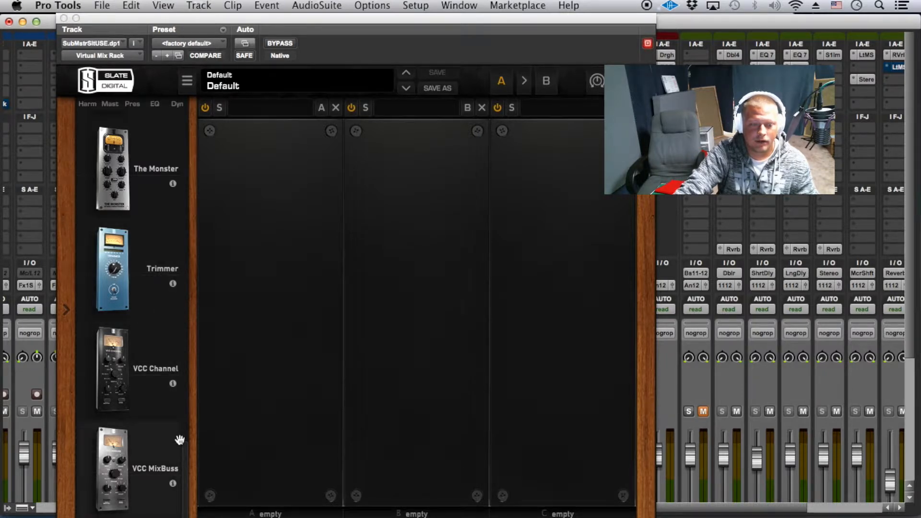
left_click_drag(184, 467, 181, 134)
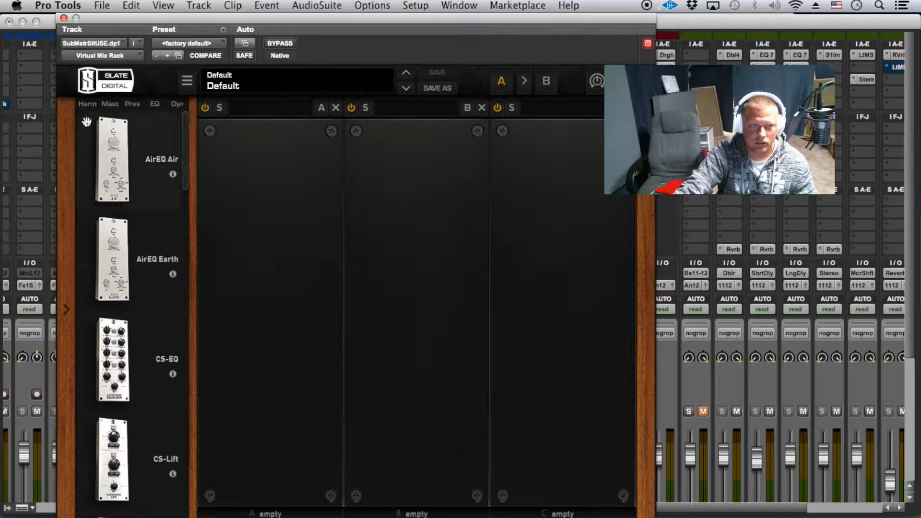
Filter the module list to the Harm category, look through its modules, and remove the filter
left_click(87, 104)
scroll(79, 183, "down", 8)
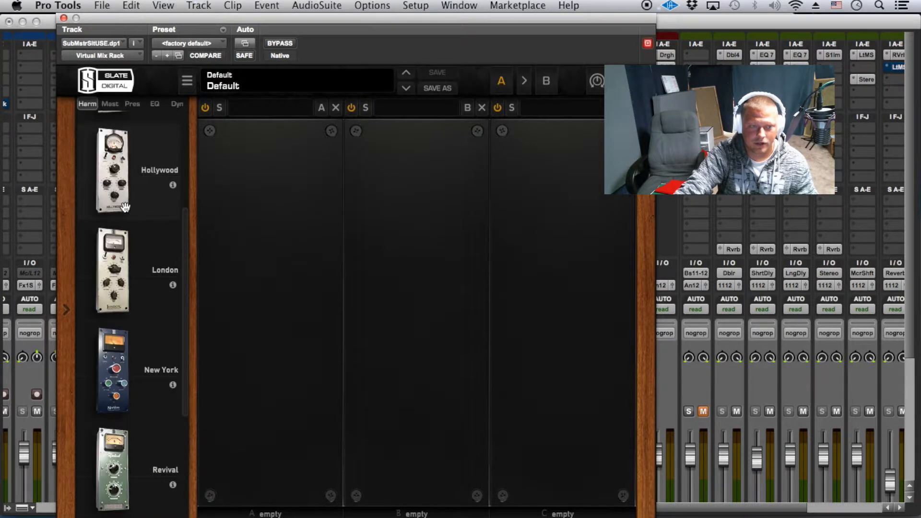
scroll(134, 175, "up", 6)
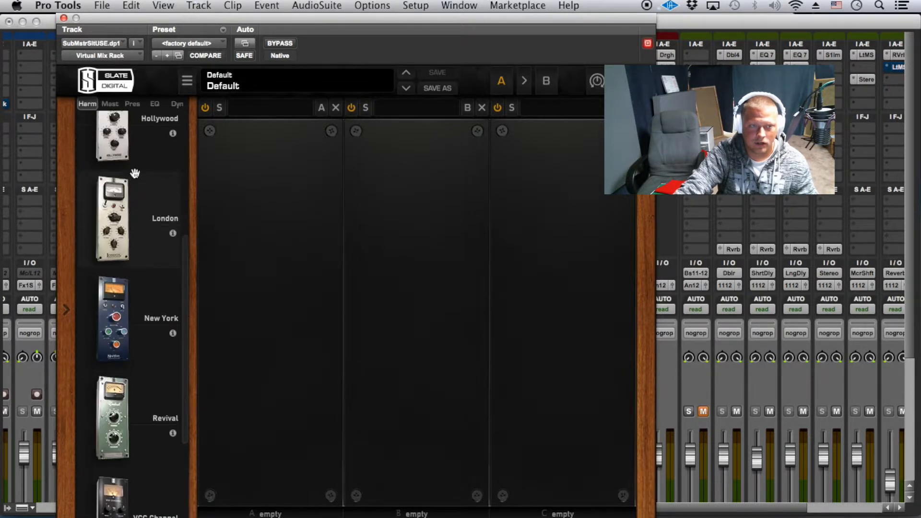
left_click(86, 104)
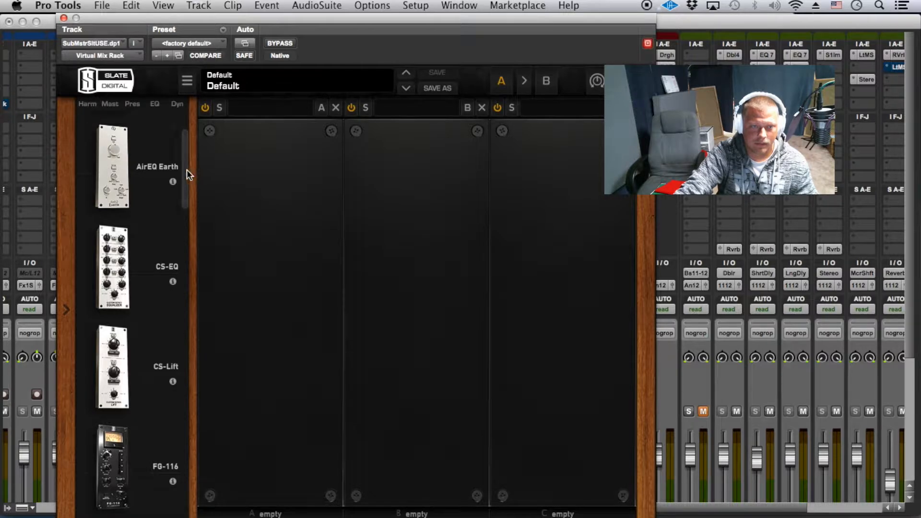
Load AirEQ Air and AirEQ Earth into the first two rack slots, keeping the Earth gain at 0.00 dB
scroll(185, 161, "up", 3)
left_click_drag(183, 144, 262, 201)
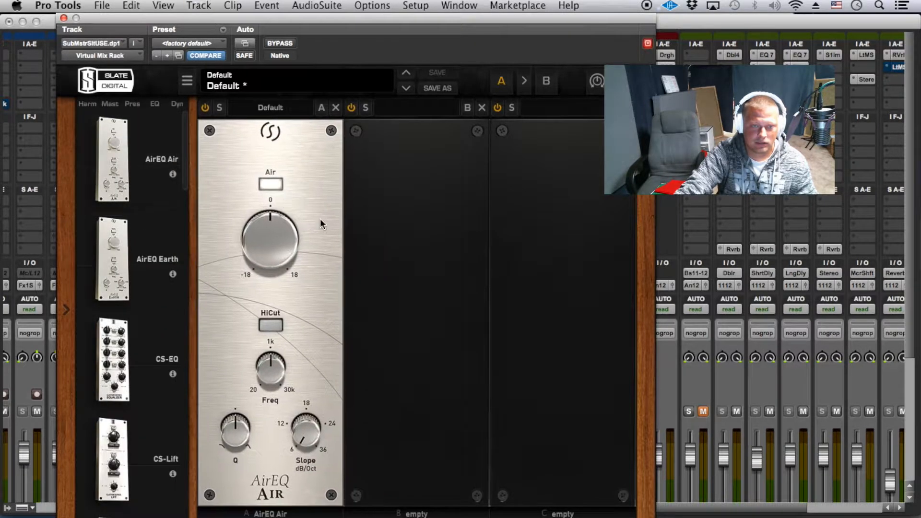
left_click_drag(138, 243, 431, 244)
left_click(429, 243, "alt")
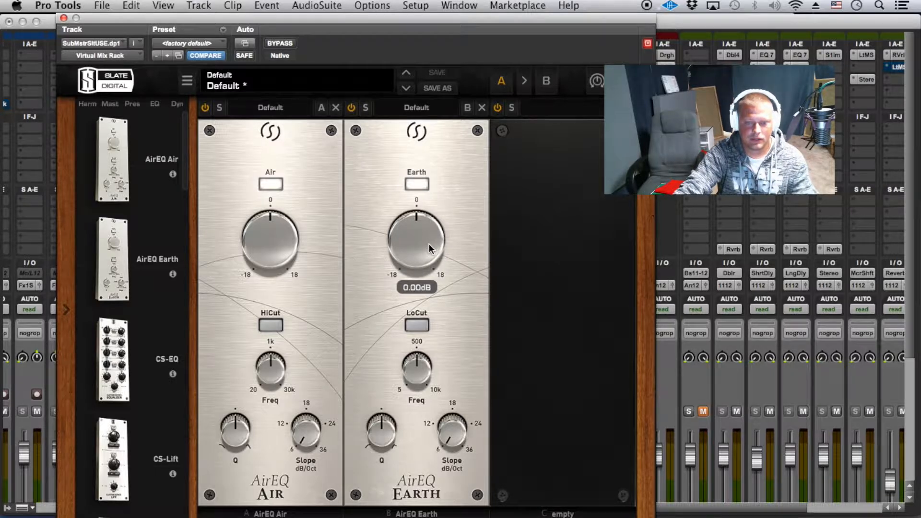
Try an AirEQ Earth frequency of 414 Hz, reset it to default, and move AirEQ Earth ahead of AirEQ Air
left_click_drag(415, 367, 417, 379)
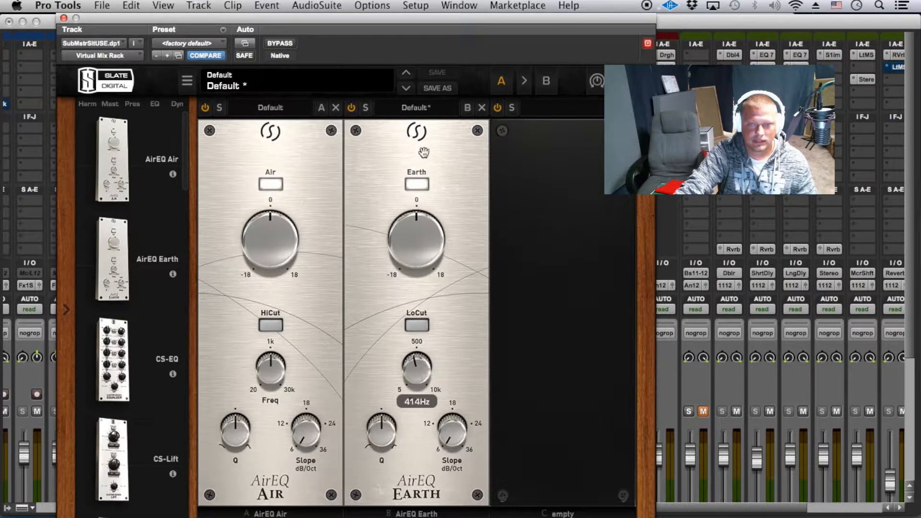
left_click(416, 370, "alt")
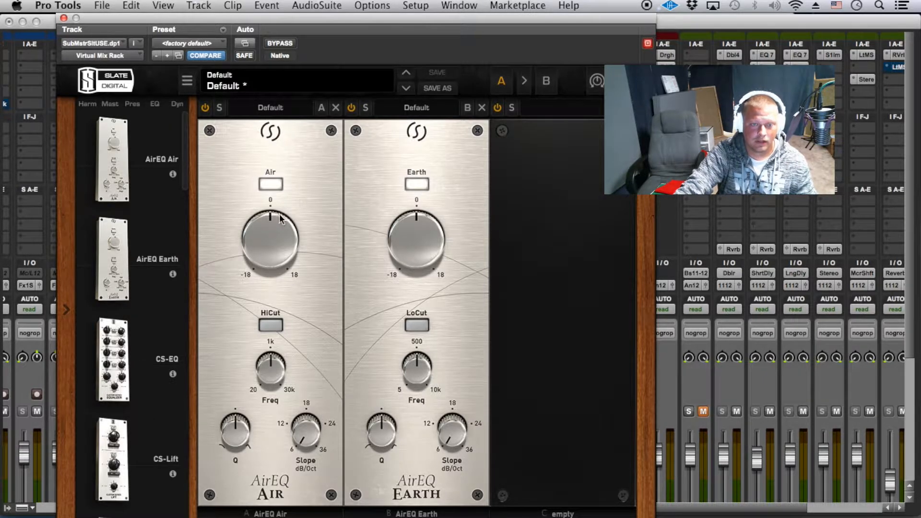
left_click_drag(324, 317, 513, 318)
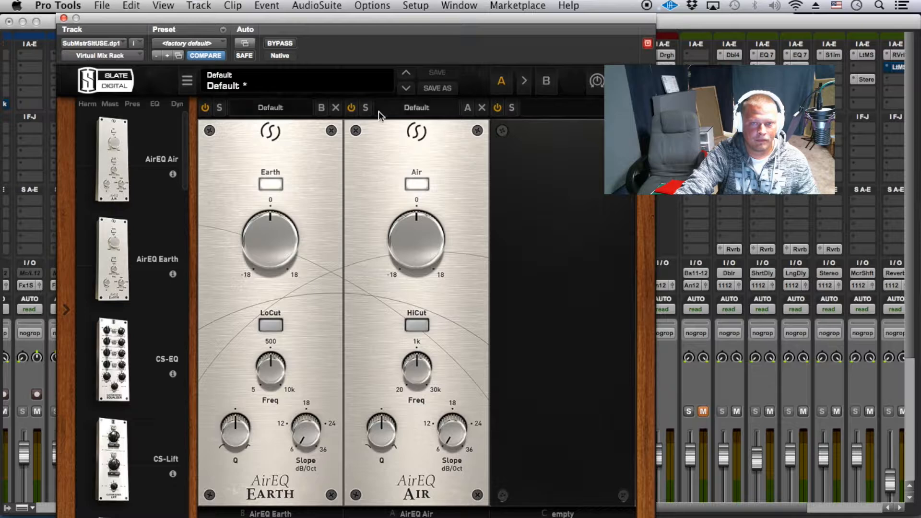
Clear both AirEQ modules from the rack and load CS-Lift into the first slot
left_click(335, 108)
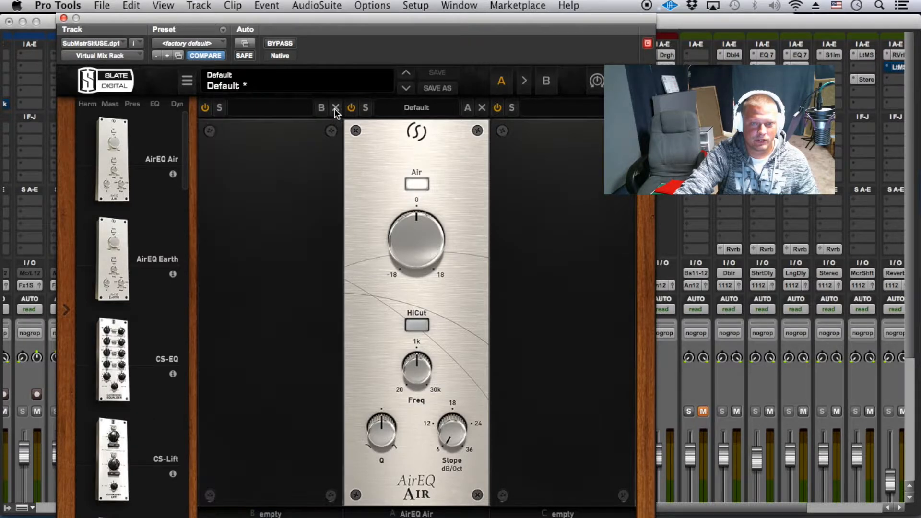
left_click(482, 109)
scroll(135, 240, "down", 3)
left_click_drag(134, 361, 307, 356)
mouse_move(277, 230)
left_mouse_down()
mouse_move(281, 176)
mouse_move(272, 234)
left_mouse_up()
mouse_move(266, 328)
left_mouse_down()
mouse_move(266, 307)
mouse_move(266, 332)
left_mouse_up()
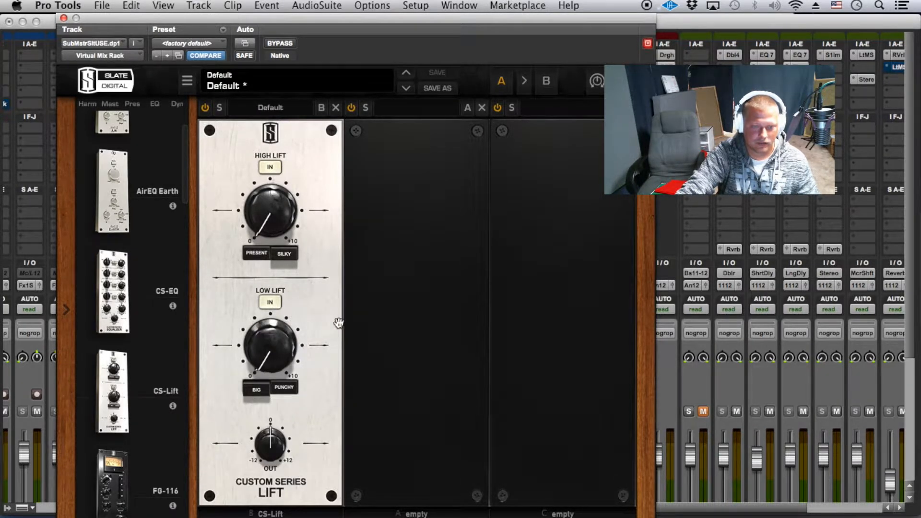
Raise High Lift and Low Lift on CS-Lift, switch both bands' character modes, and copy the setup to snapshot B
scroll(184, 283, "up", 3)
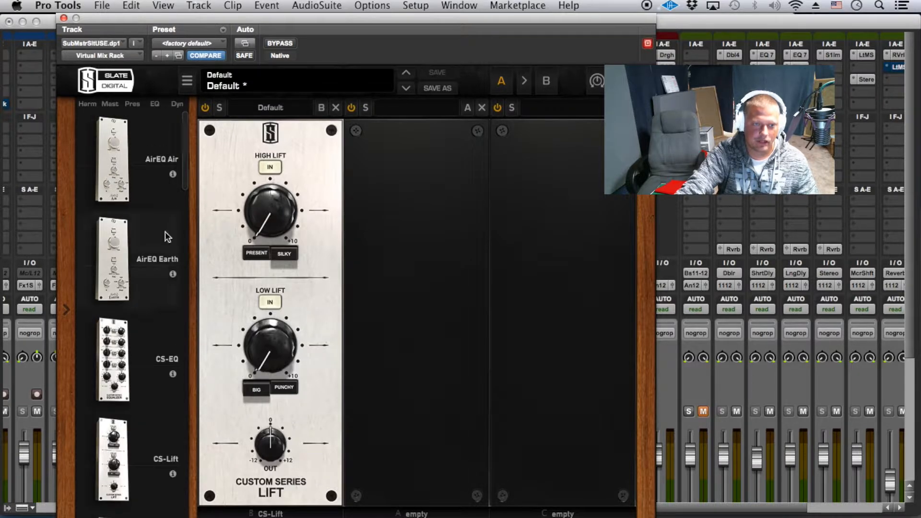
left_click_drag(269, 231, 270, 211)
left_click_drag(264, 344, 264, 330)
left_click(253, 390)
left_click_drag(268, 348, 284, 204)
left_click(266, 251)
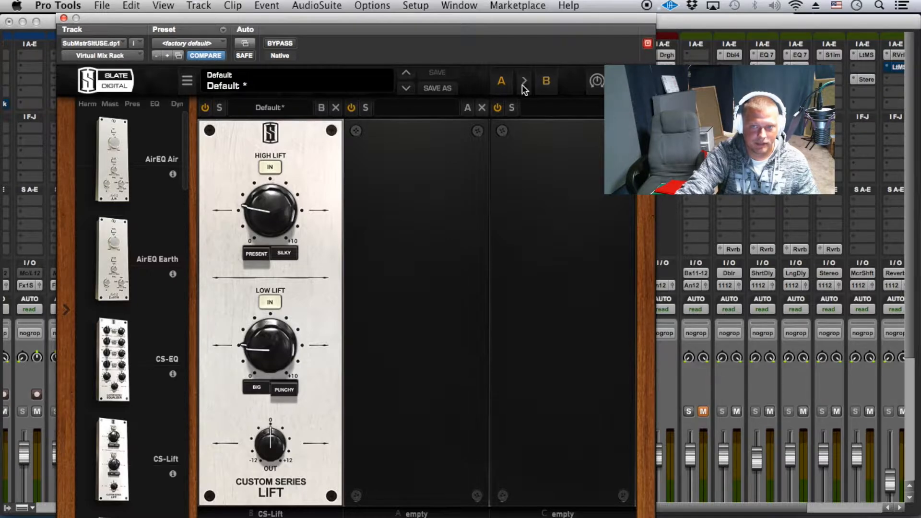
In snapshot A, replace CS-Lift with AirEQ Air and AirEQ Earth in the first two slots
left_click(335, 108)
left_click_drag(158, 184, 281, 249)
left_click_drag(167, 253, 415, 268)
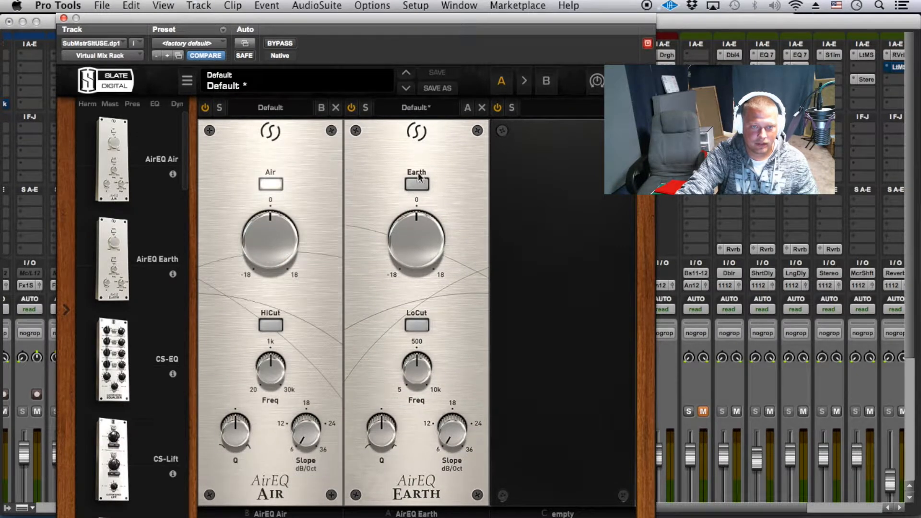
Place AirEQ Earth before AirEQ Air, switch off the Air mode, and boost both gains, with Air at 4.19 dB
left_click_drag(308, 215, 336, 236)
left_click_drag(261, 240, 266, 231)
left_click(409, 187)
left_click_drag(412, 231, 437, 223)
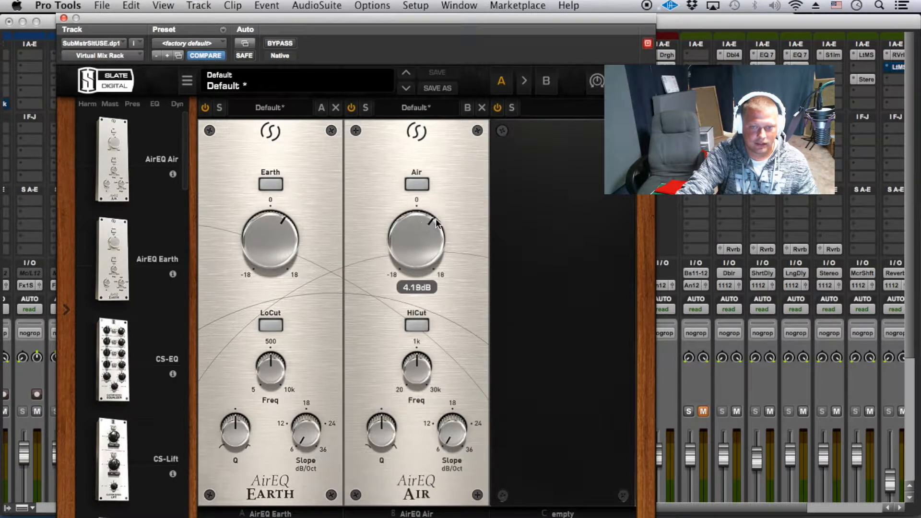
Compare the AirEQ setup in snapshot A with the CS-Lift setup in snapshot B, ending on B
left_click(547, 82)
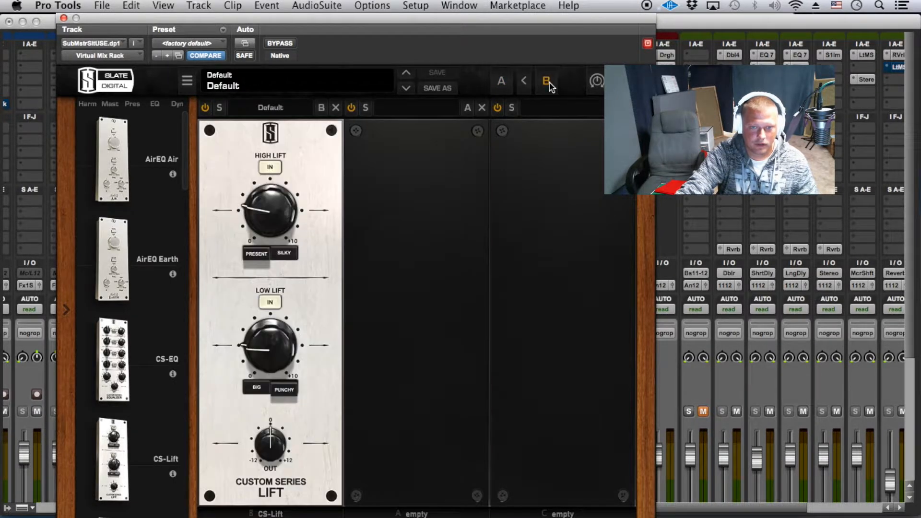
left_click(547, 83)
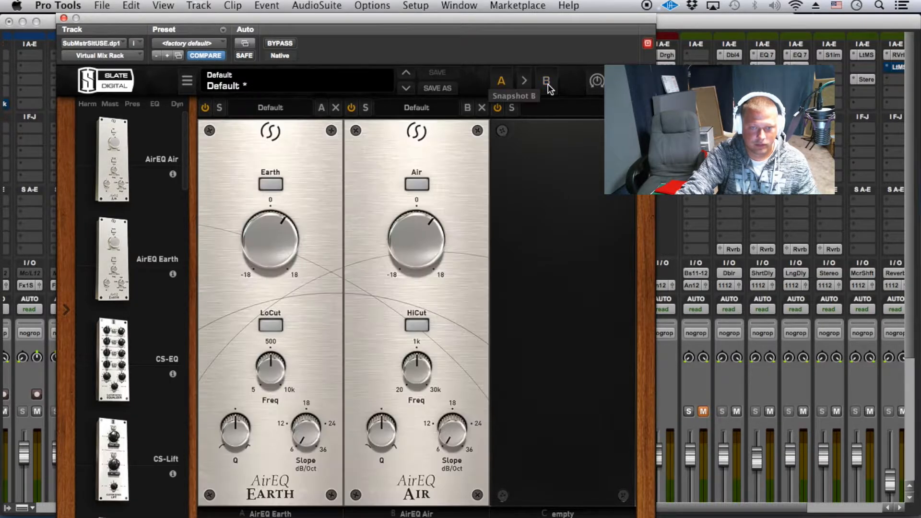
left_click(547, 82)
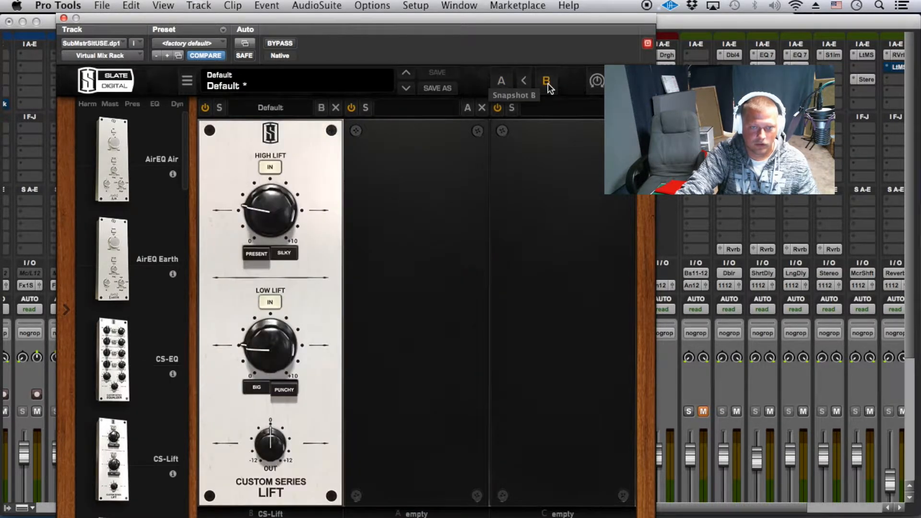
In snapshot B, swap CS-Lift's Low Lift for a boosted AirEQ Earth placed before it, and compare with snapshot A
left_click(270, 302)
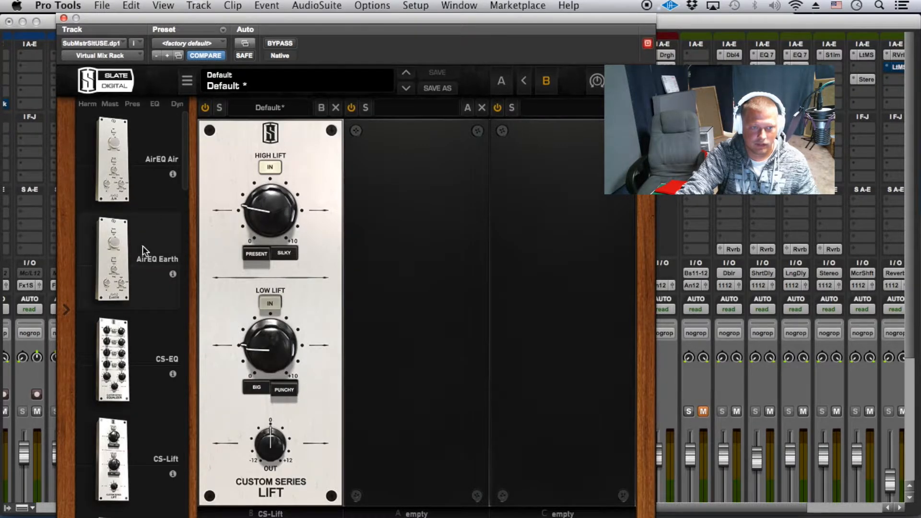
left_click_drag(154, 267, 336, 269)
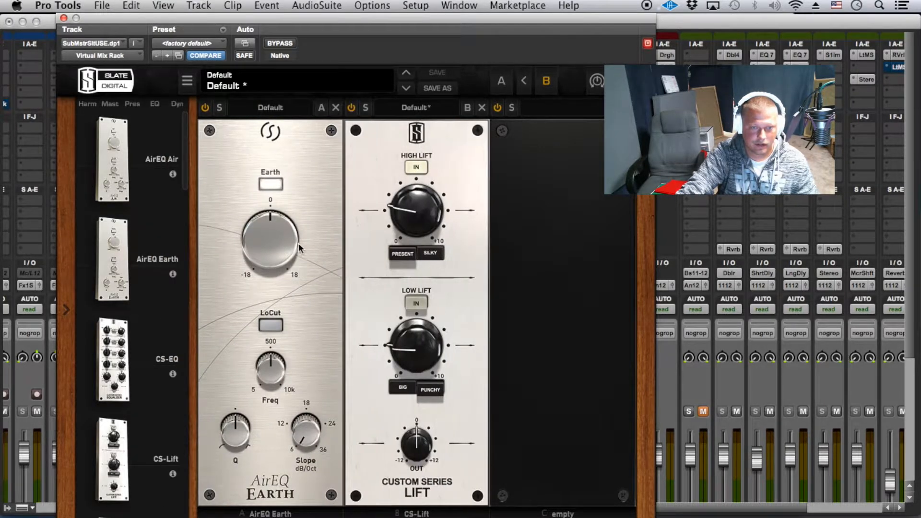
left_click_drag(300, 243, 304, 220)
left_click(546, 82)
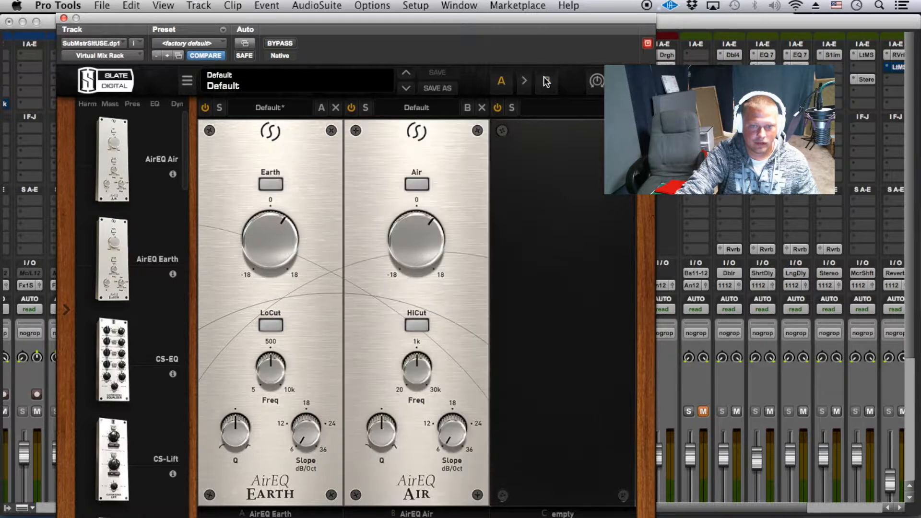
left_click(546, 82)
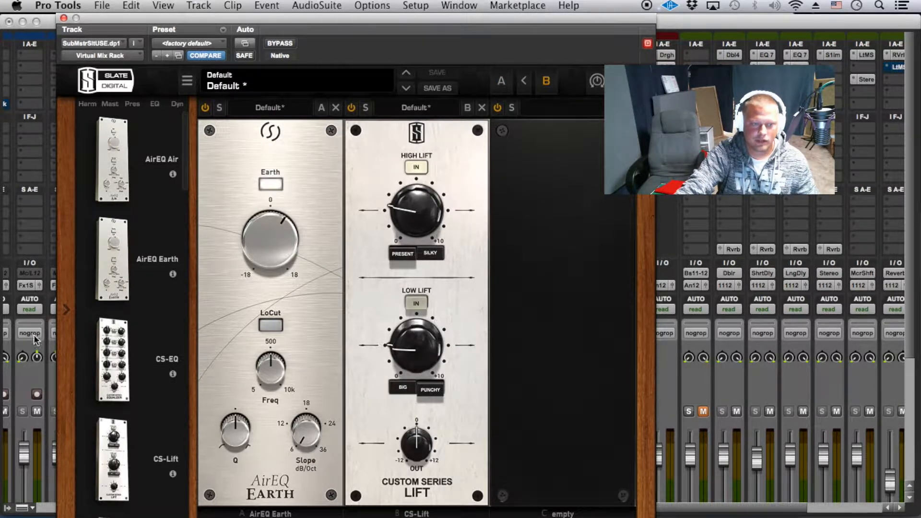
Insert Revival between AirEQ Earth and CS-Lift and raise its Shimmer and Thickness to about 8 each
scroll(142, 306, "down", 2)
scroll(142, 305, "down", 10)
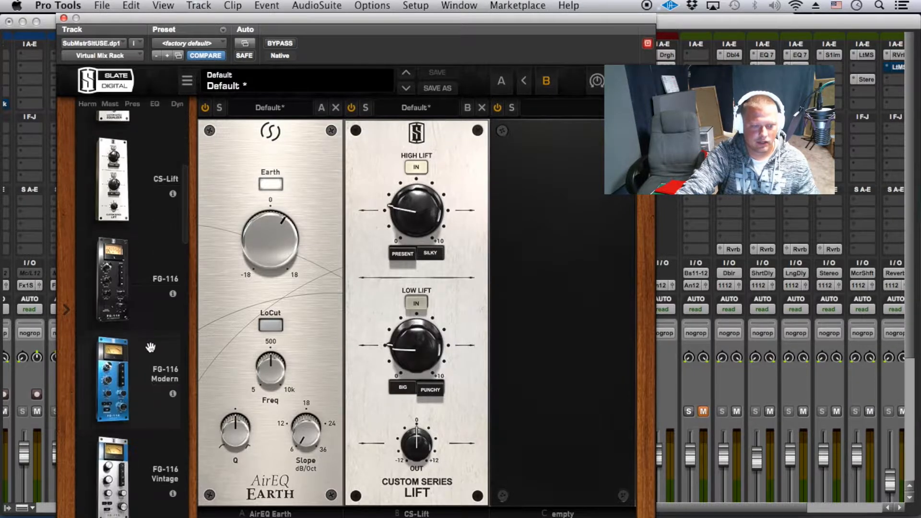
scroll(144, 370, "down", 10)
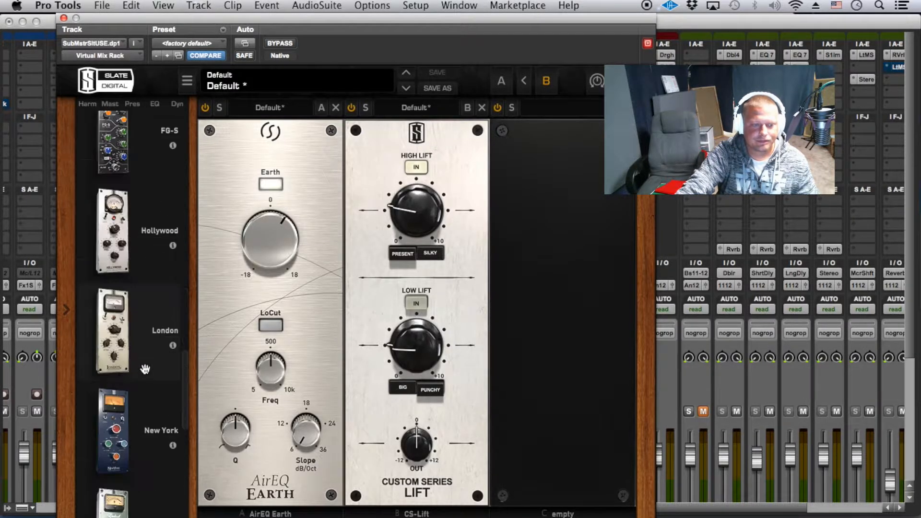
scroll(140, 373, "down", 3)
left_click_drag(152, 214, 365, 260)
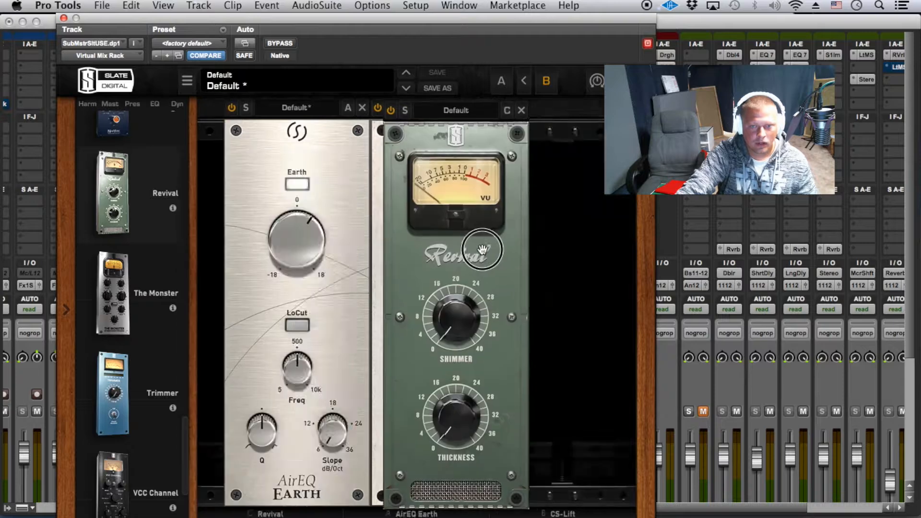
left_click_drag(426, 335, 425, 317)
left_click_drag(425, 409, 425, 364)
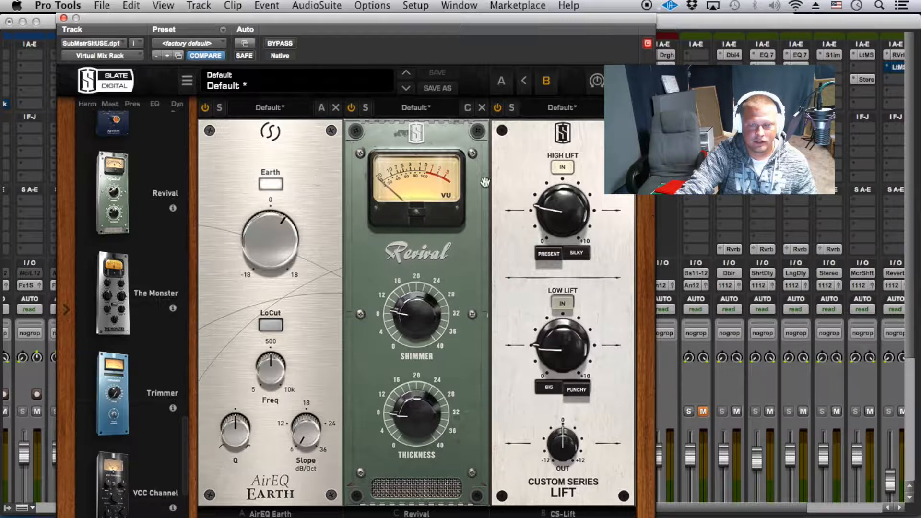
Move Revival after CS-Lift, remove AirEQ Earth, and shift the two remaining modules into the first two slots
left_click_drag(485, 183, 451, 277)
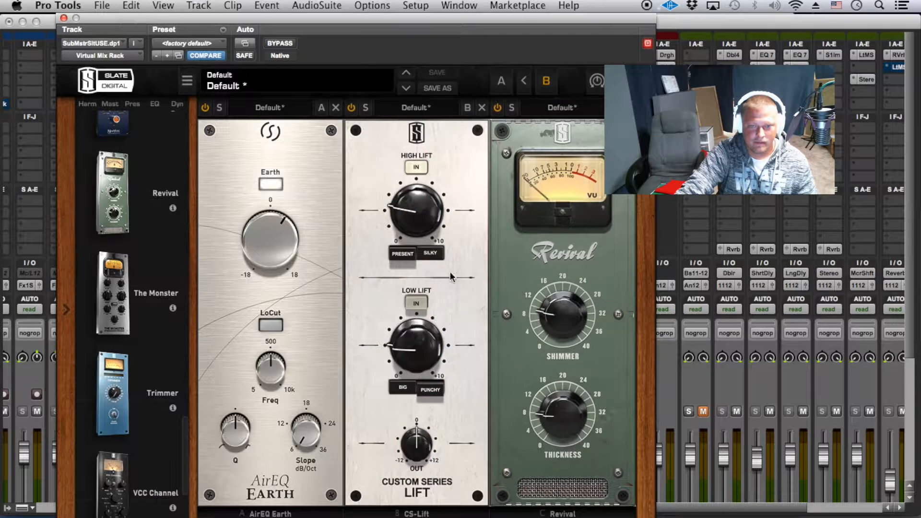
left_click(337, 108)
left_click_drag(380, 192, 250, 187)
left_click_drag(509, 257, 434, 269)
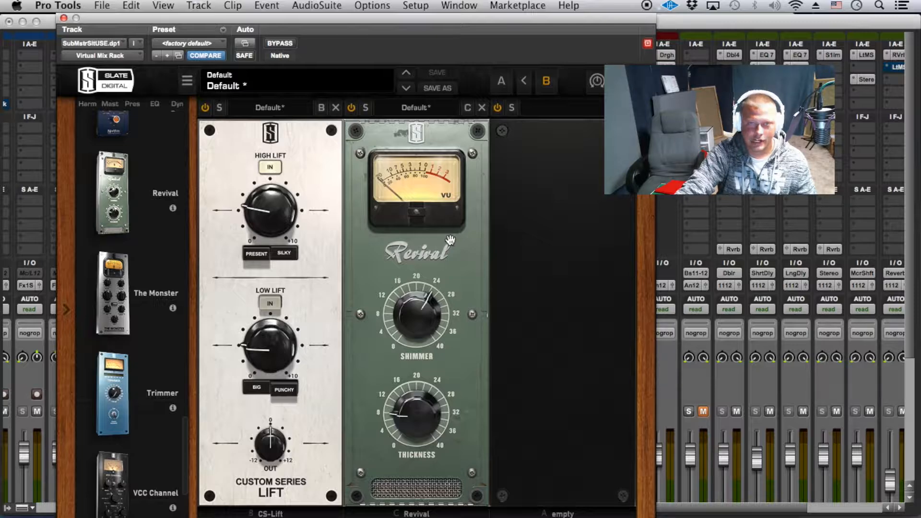
Lower Revival's Shimmer to about 2 and look through the neighbouring modules in the module list
left_click_drag(432, 322, 406, 398)
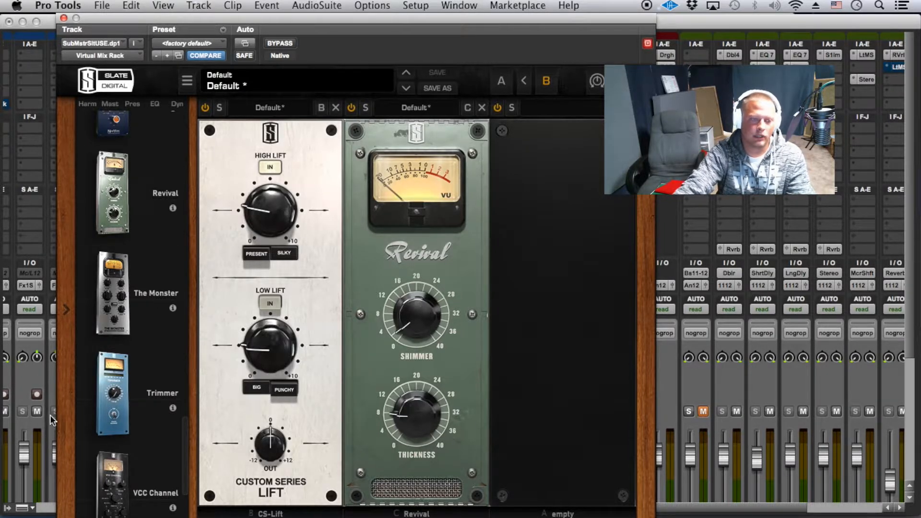
scroll(158, 316, "down", 5)
scroll(159, 328, "up", 10)
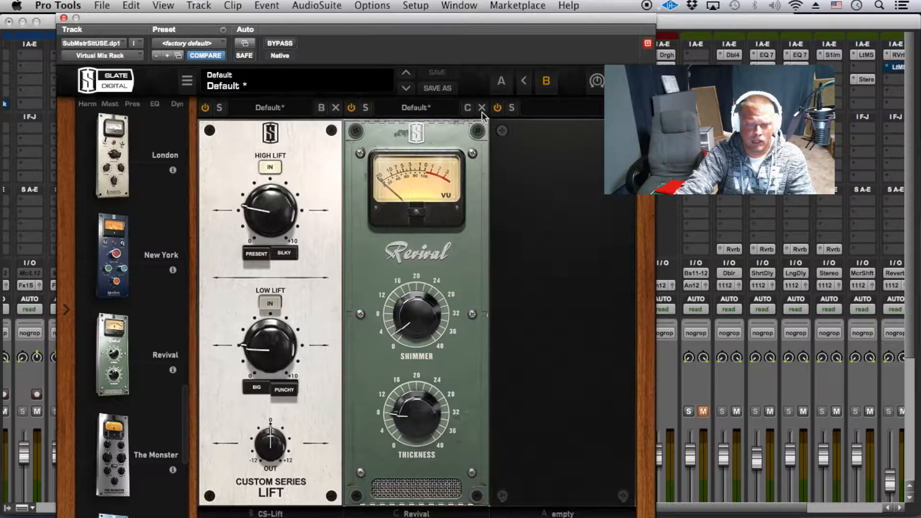
scroll(126, 305, "down", 3)
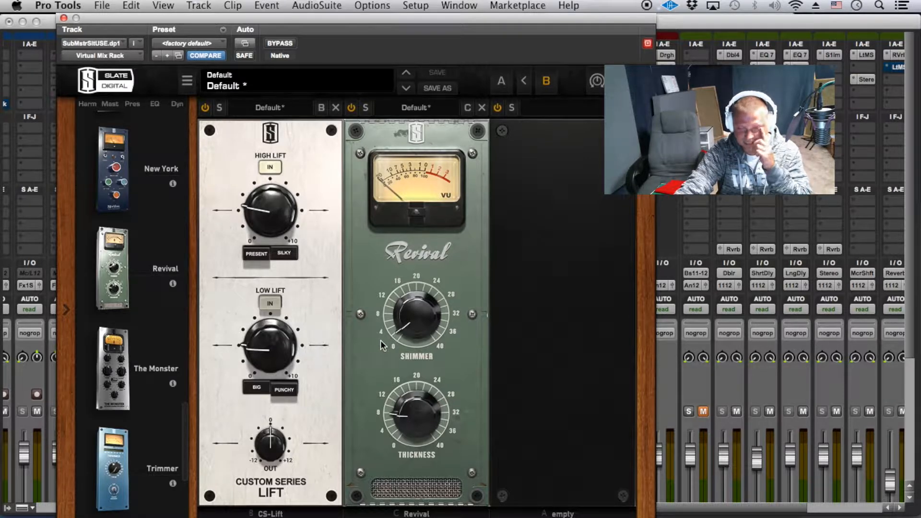
Reduce Revival's Shimmer to about 1, raise its Thickness to about 10, and set CS-Lift's Low Lift to 3.54
mouse_move(421, 332)
left_click_drag(442, 329, 386, 365)
left_click_drag(407, 410, 414, 396)
left_click_drag(297, 361, 286, 314)
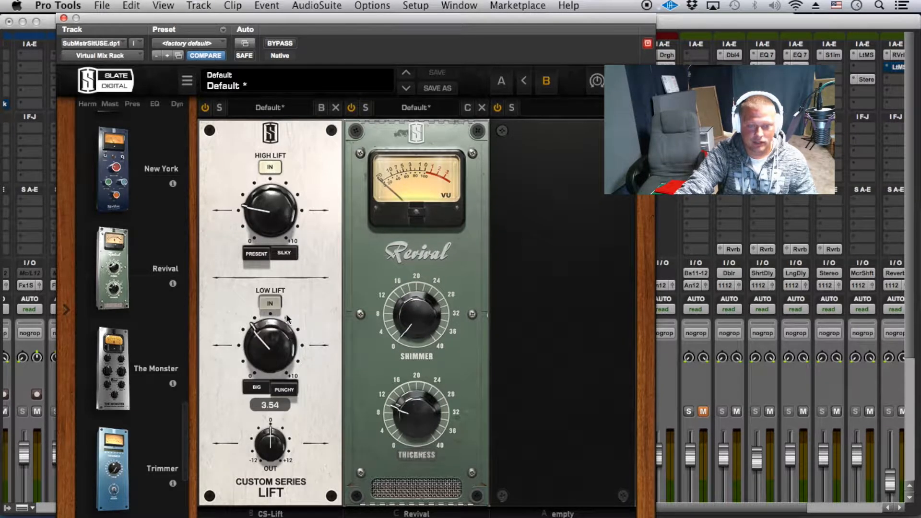
Clear CS-Lift and Revival from the rack and return to the AirEQ and CS modules in the module list
left_click(335, 107)
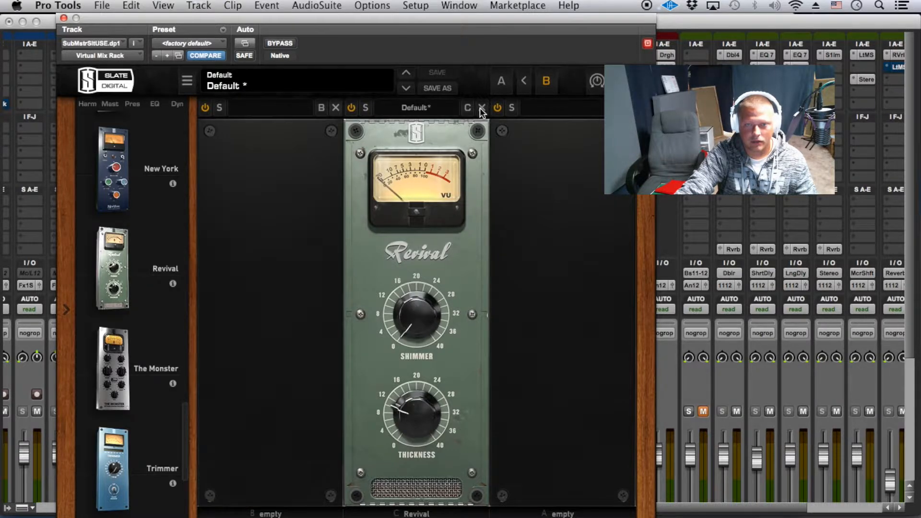
left_click(482, 108)
scroll(145, 322, "up", 10)
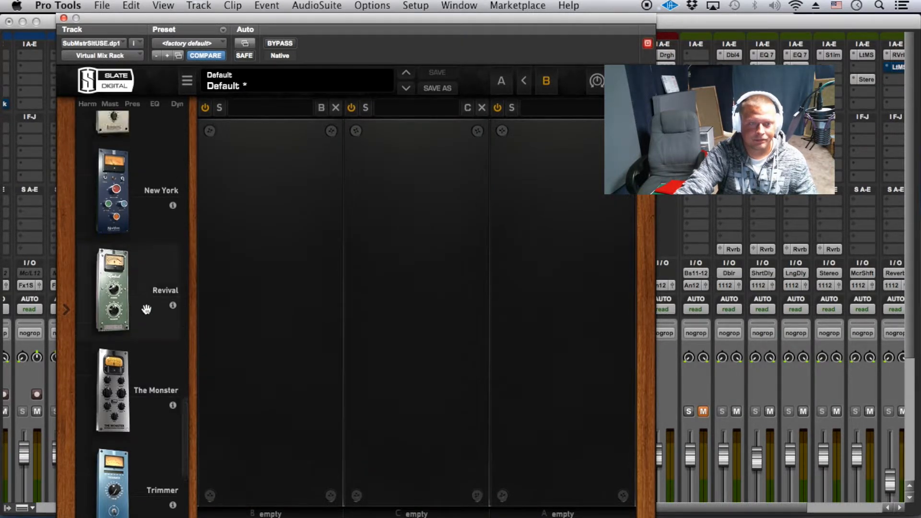
scroll(144, 321, "up", 8)
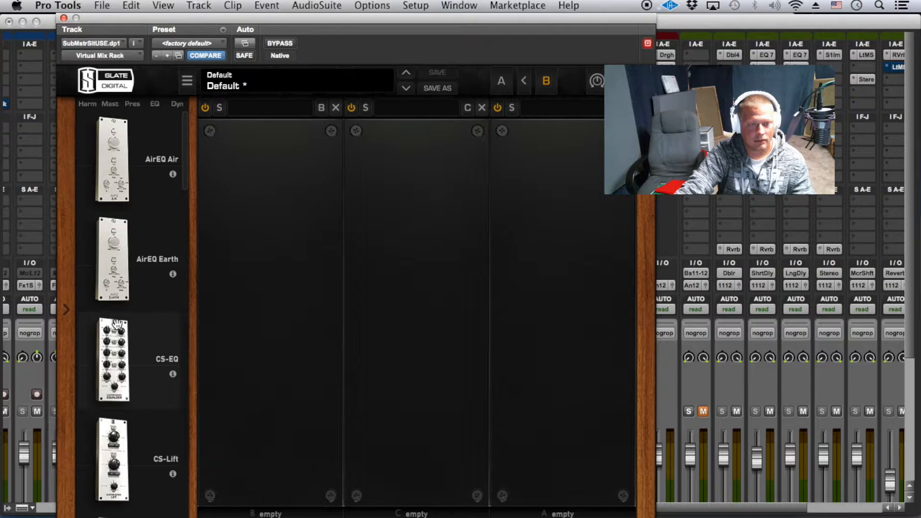
scroll(185, 355, "down", 3)
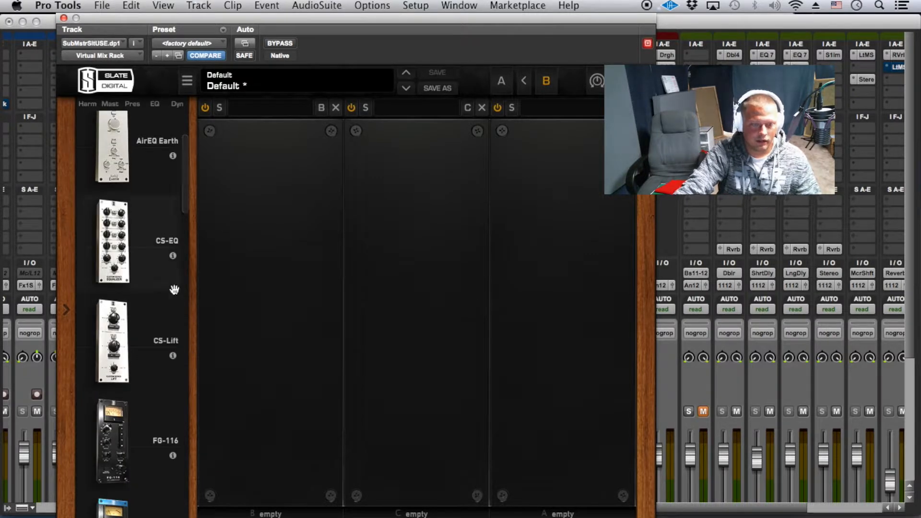
Load CS-EQ into the first rack slot and look through the FG-116 modules in the module list
left_click_drag(168, 245, 283, 249)
scroll(104, 331, "down", 1)
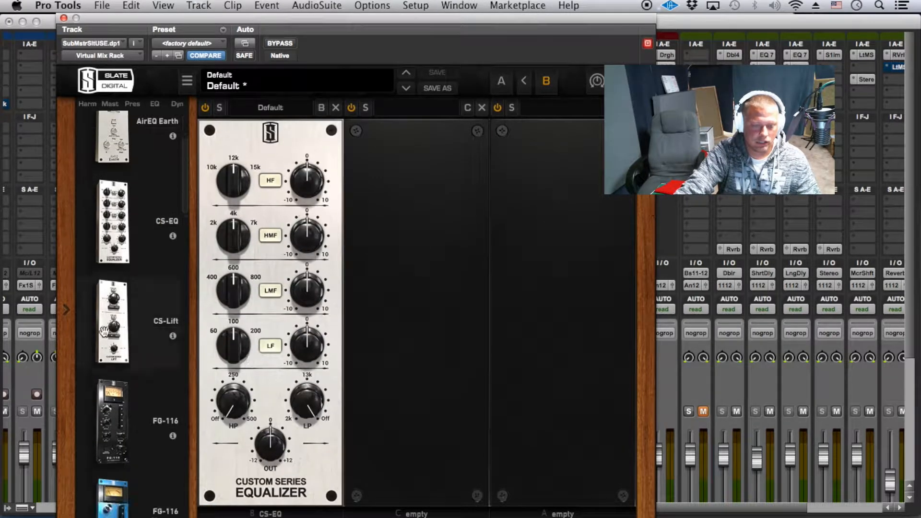
scroll(158, 336, "down", 2)
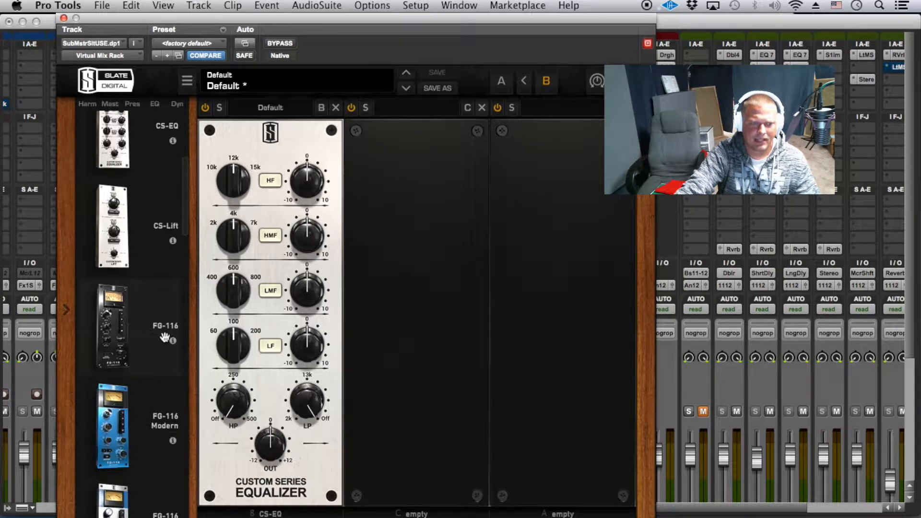
scroll(163, 339, "down", 3)
scroll(164, 339, "up", 2)
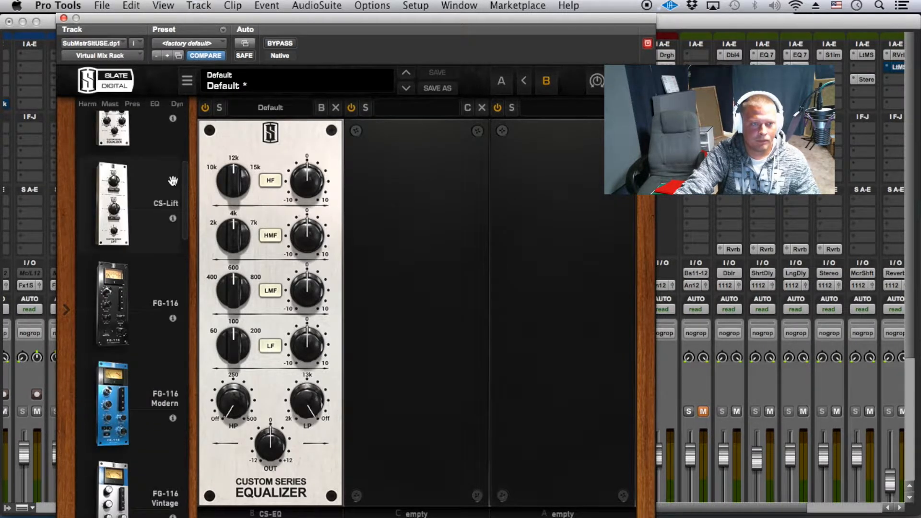
Filter the module list to equalizers and load FG-N and FG-S so the rack reads FG-S, CS-EQ, FG-N
left_click(154, 111)
scroll(155, 300, "up", 3)
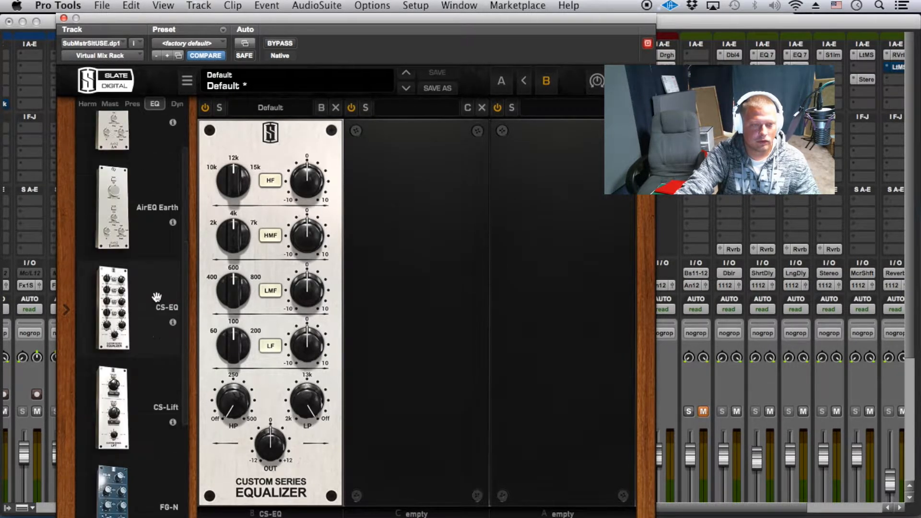
scroll(141, 288, "down", 3)
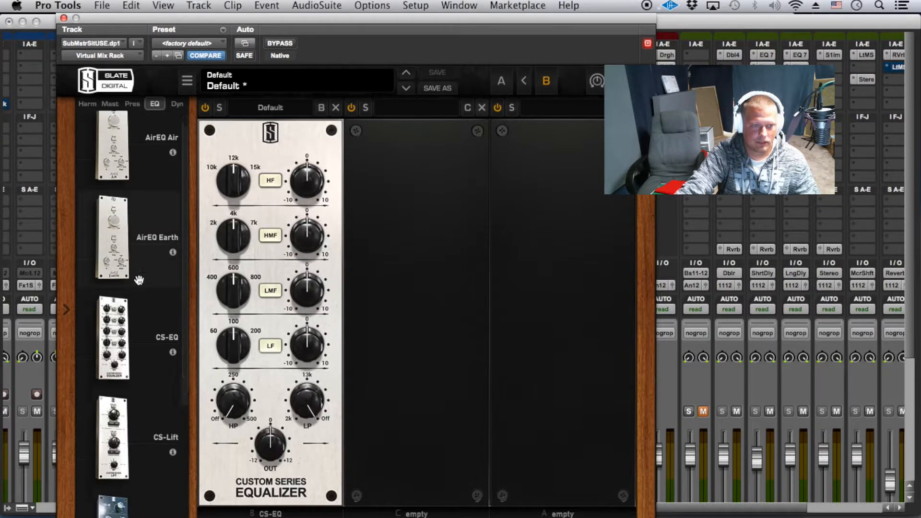
scroll(144, 339, "down", 2)
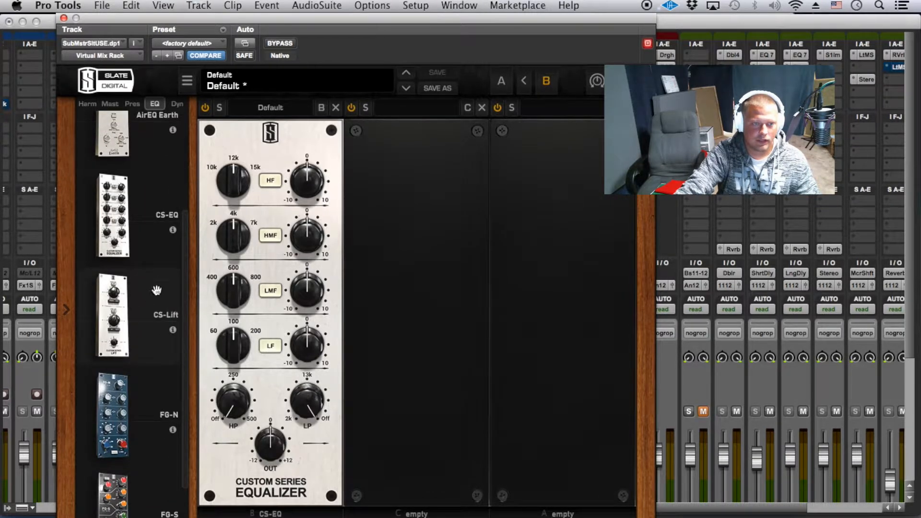
scroll(153, 326, "down", 1)
left_click_drag(154, 372, 370, 360)
left_click_drag(150, 456, 555, 360)
scroll(160, 397, "up", 2)
scroll(159, 397, "up", 2)
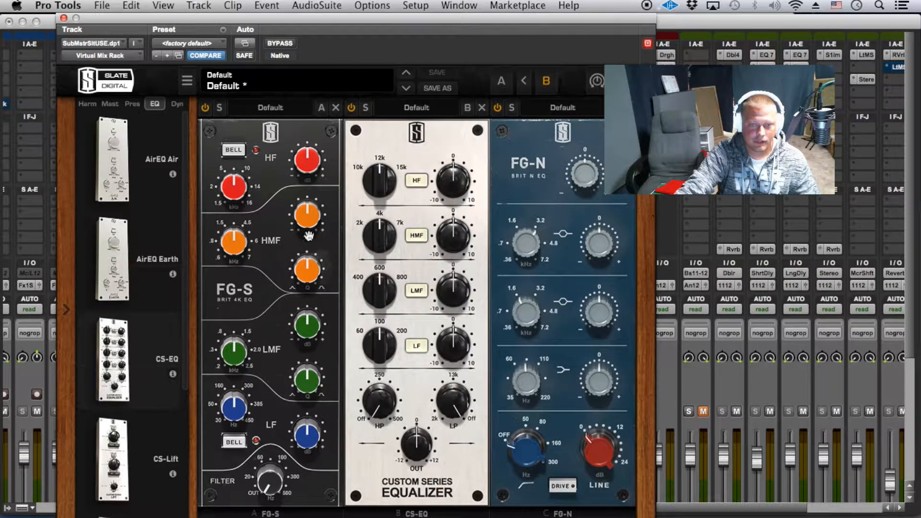
Remove CS-EQ from the rack and place the FG-116 Vintage compressor between FG-S and FG-N
left_click_drag(307, 159, 315, 168)
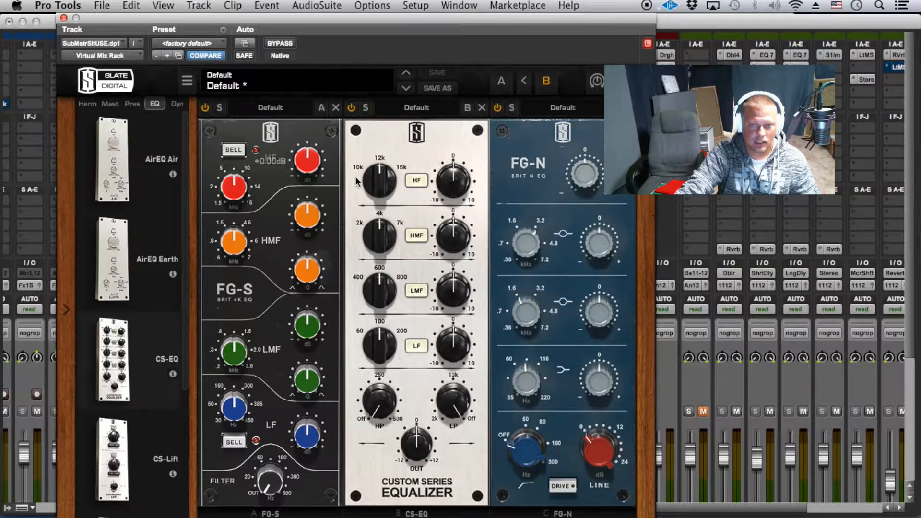
left_click_drag(419, 148, 335, 145)
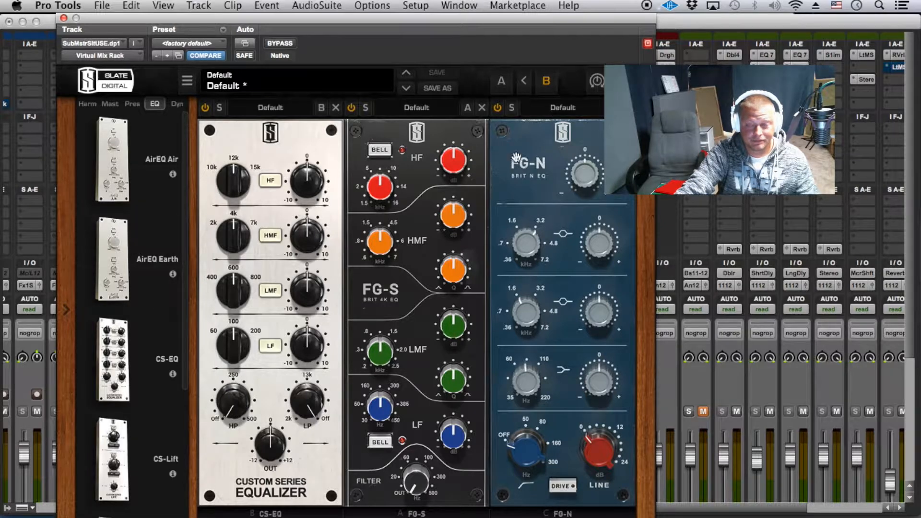
left_click(335, 107)
scroll(135, 307, "down", 6)
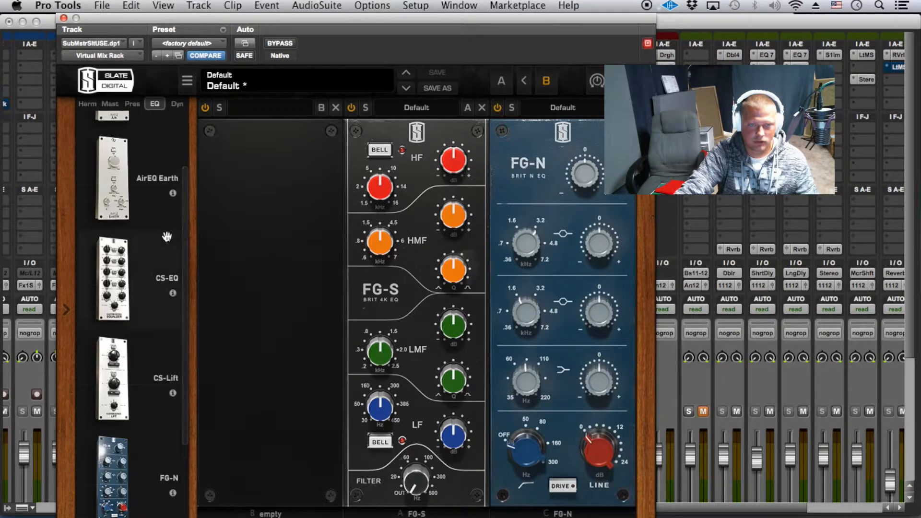
left_click(177, 104)
left_click_drag(140, 206, 489, 229)
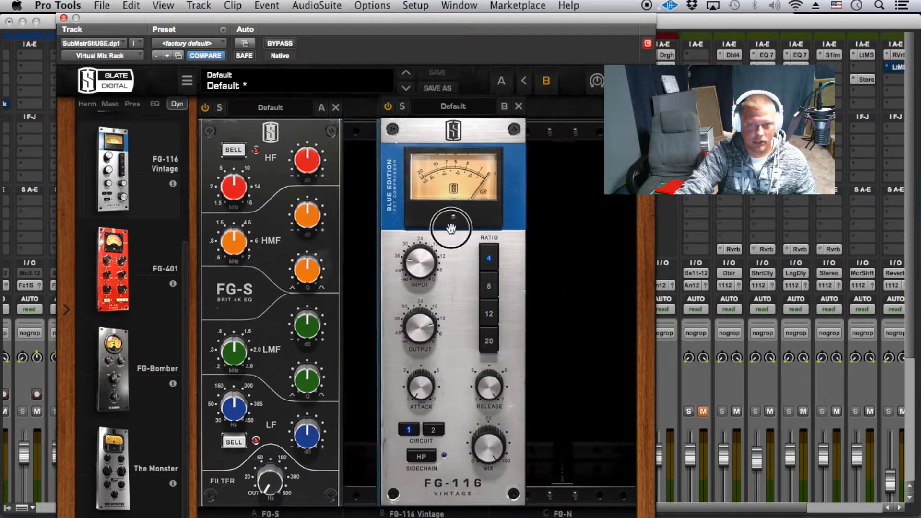
Set FG-S's HF band to about 4.93 kHz with a cut of about 1.78 dB
mouse_move(311, 164)
left_mouse_down()
mouse_move(315, 156)
mouse_move(315, 170)
left_mouse_up()
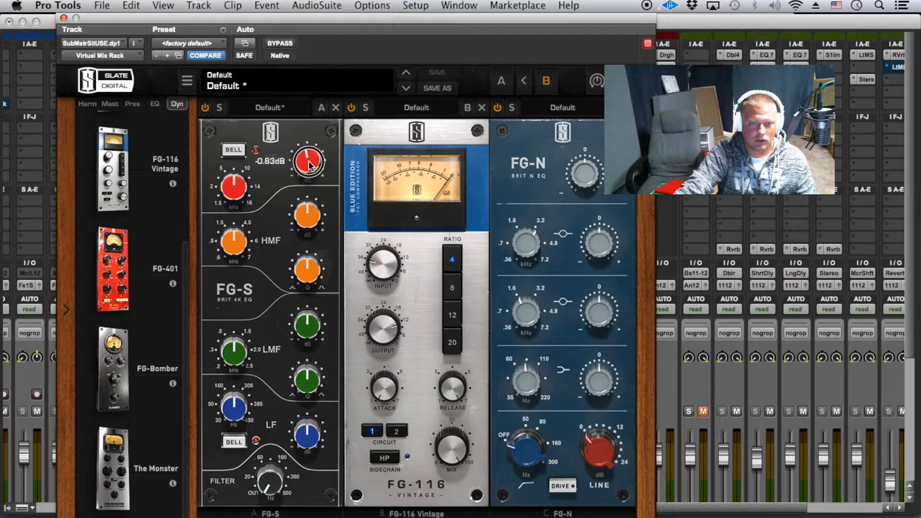
left_click(230, 196)
left_click_drag(308, 160, 307, 164)
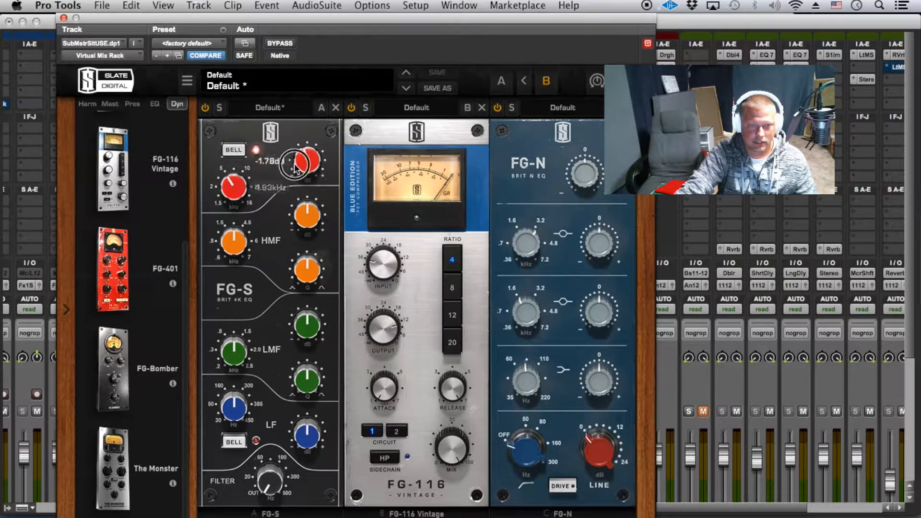
Slightly cut FG-S's HMF and LMF gains, lower both band frequencies, and set the HMF Q to about 1.47
mouse_move(301, 229)
left_mouse_down()
mouse_move(299, 221)
mouse_move(286, 239)
left_mouse_up()
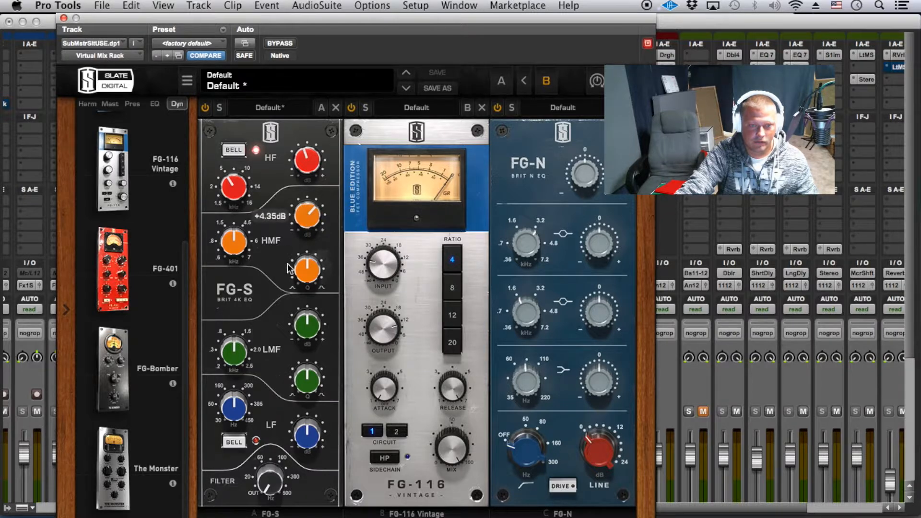
left_click_drag(298, 270, 284, 304)
left_click_drag(245, 238, 242, 261)
left_click_drag(320, 230, 327, 249)
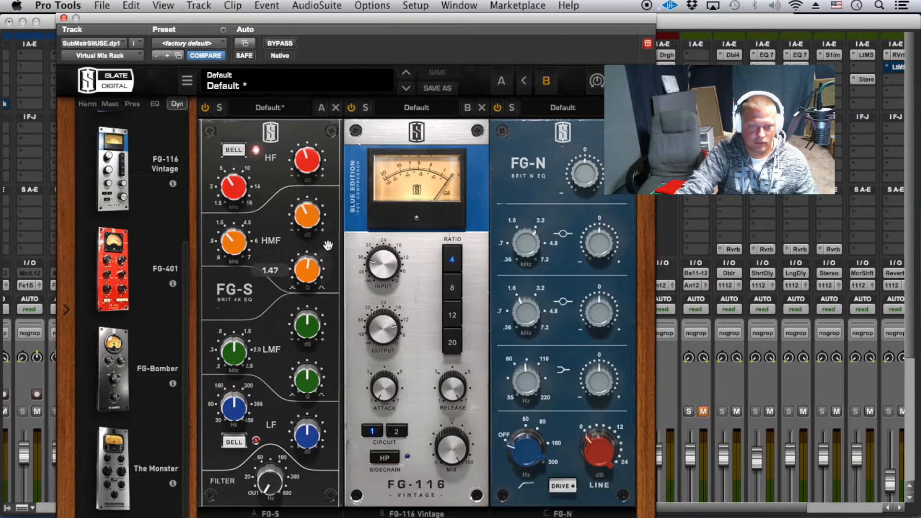
left_click_drag(313, 339, 316, 359)
left_click_drag(242, 353, 235, 368)
Boost FG-S's LF band slightly at a higher frequency and raise the cutoff of its filter
left_click(231, 451)
left_click_drag(233, 408, 237, 374)
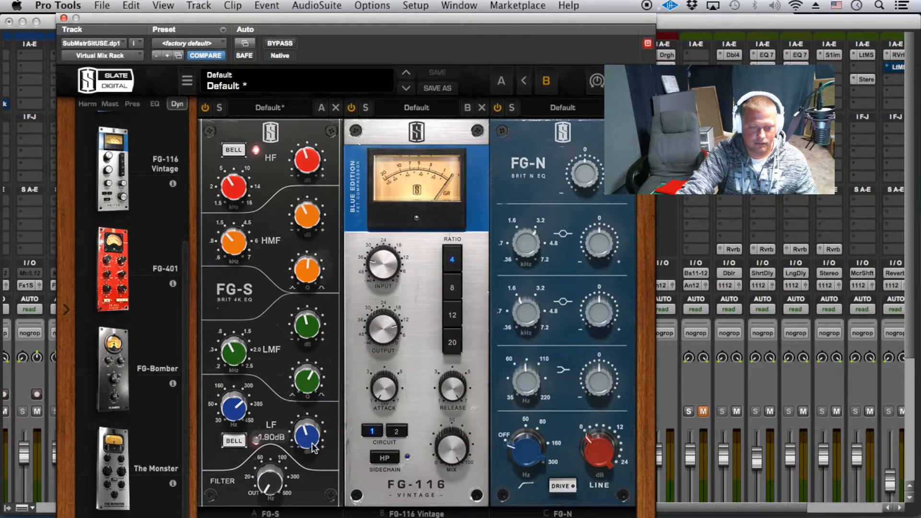
mouse_move(308, 433)
left_mouse_down()
mouse_move(314, 412)
mouse_move(309, 424)
left_mouse_up()
left_click_drag(279, 477, 295, 421)
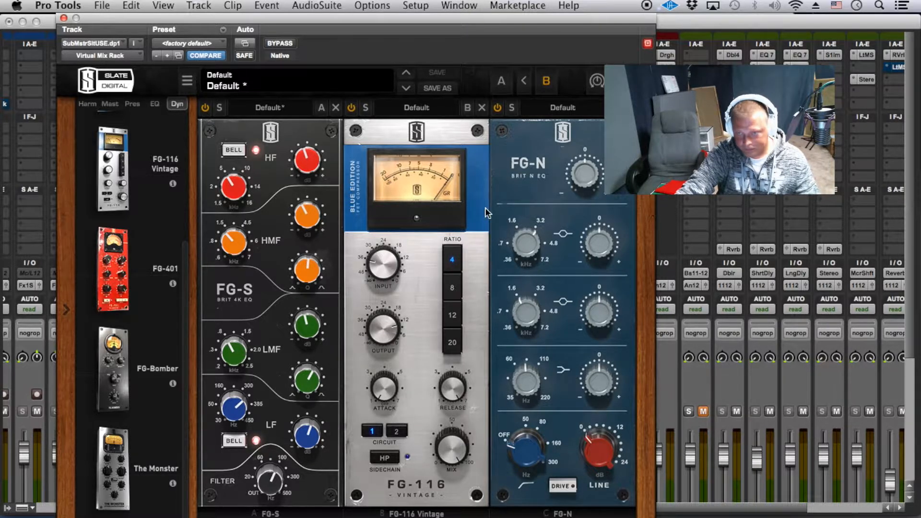
Nudge FG-N's uppermost gain to about +0.34 dB and reposition the plug-in window so the whole rack is in view
mouse_move(571, 178)
left_mouse_down()
mouse_move(584, 170)
mouse_move(589, 178)
left_mouse_up()
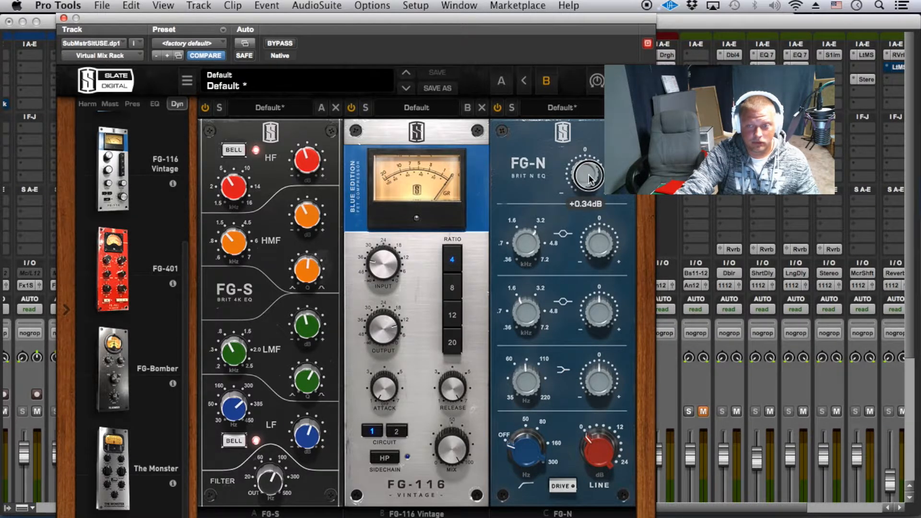
left_click_drag(589, 179, 591, 181)
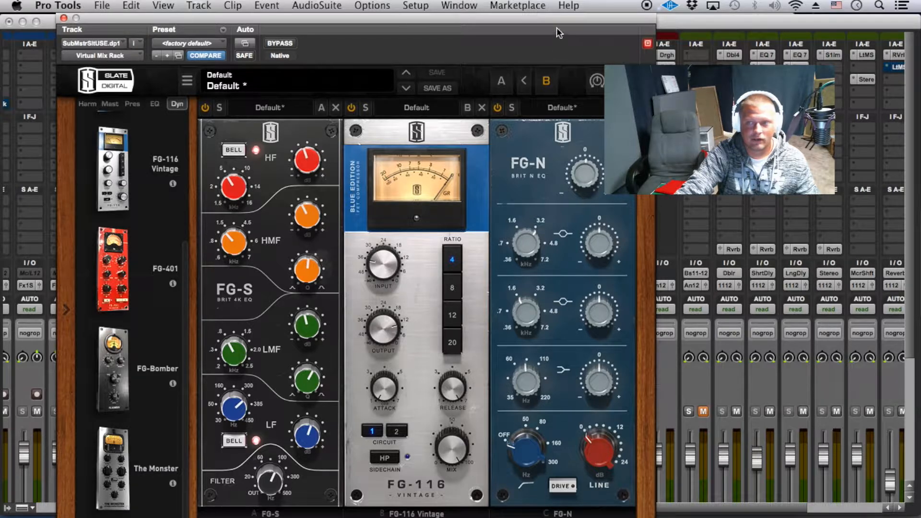
left_click_drag(554, 23, 503, 23)
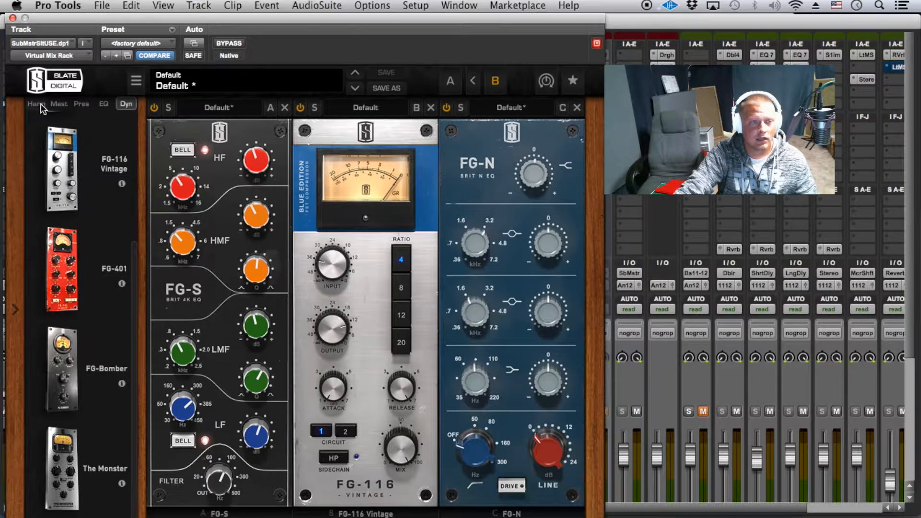
Show all module types again in the module list and clear FG-S, FG-116 Vintage and FG-N from the rack
left_click(125, 106)
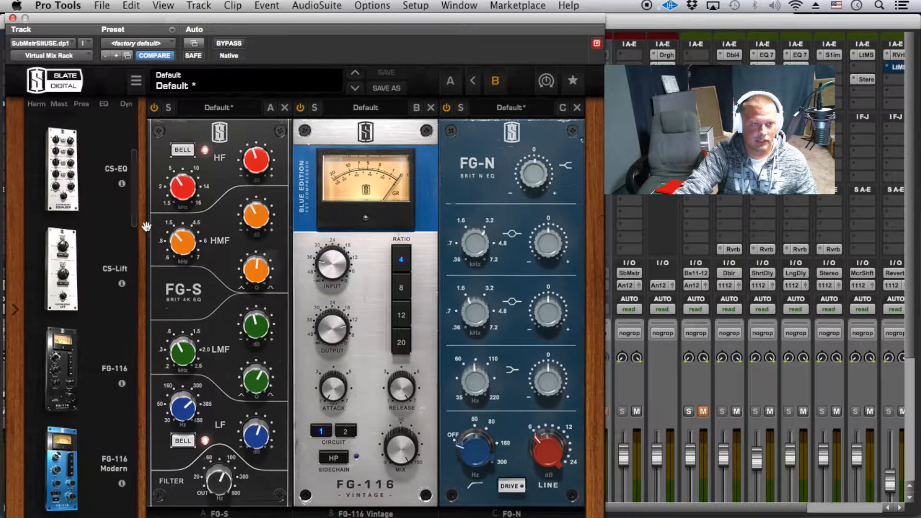
scroll(132, 205, "up", 2)
scroll(133, 205, "up", 2)
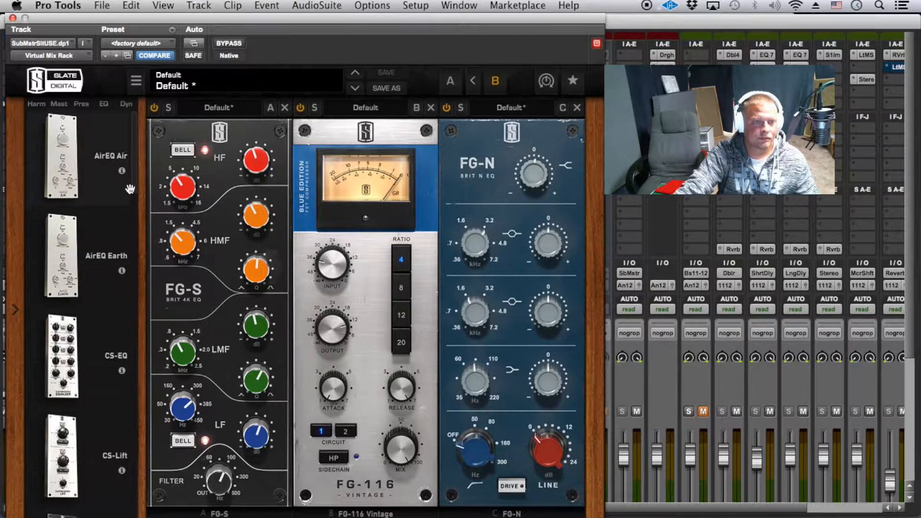
left_click_drag(133, 174, 136, 237)
left_click(284, 108)
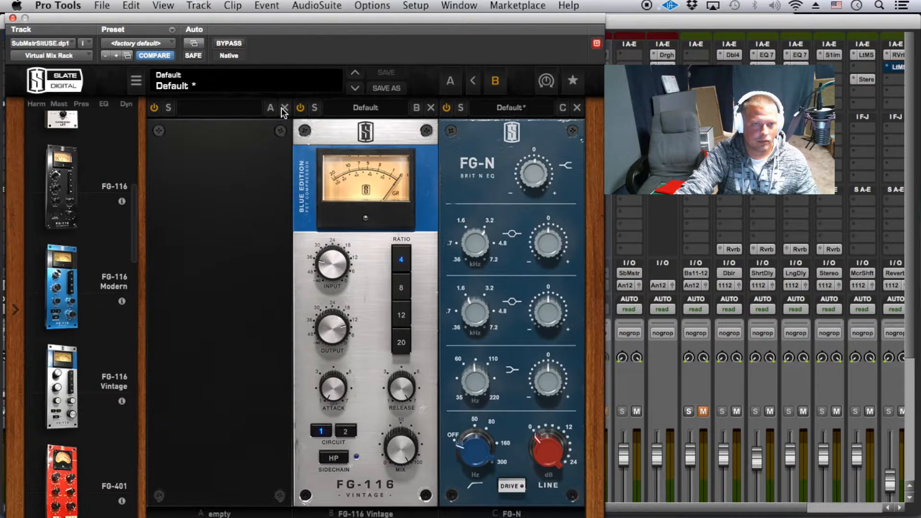
left_click(432, 108)
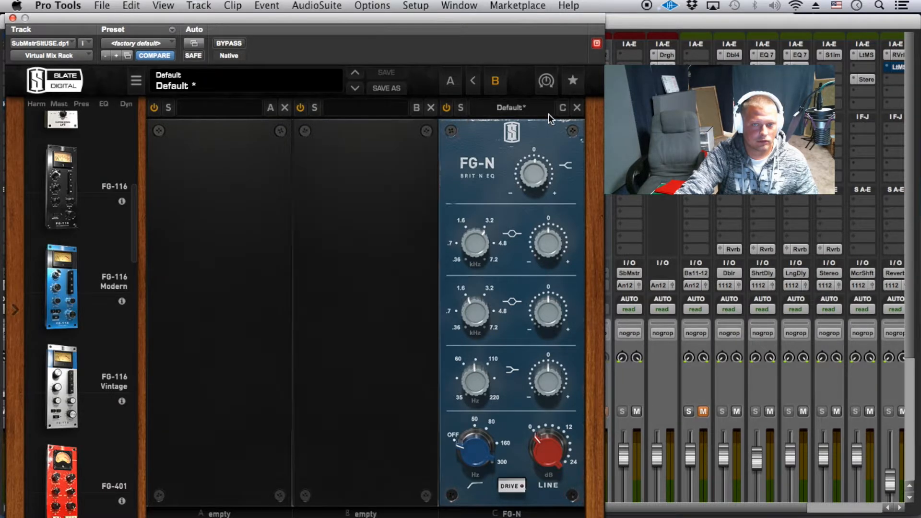
left_click(578, 108)
Load FG-116, FG-116 Modern and FG-116 Vintage side by side, and try to place another module in the first slot
left_click_drag(81, 193, 206, 216)
left_click_drag(72, 273, 370, 258)
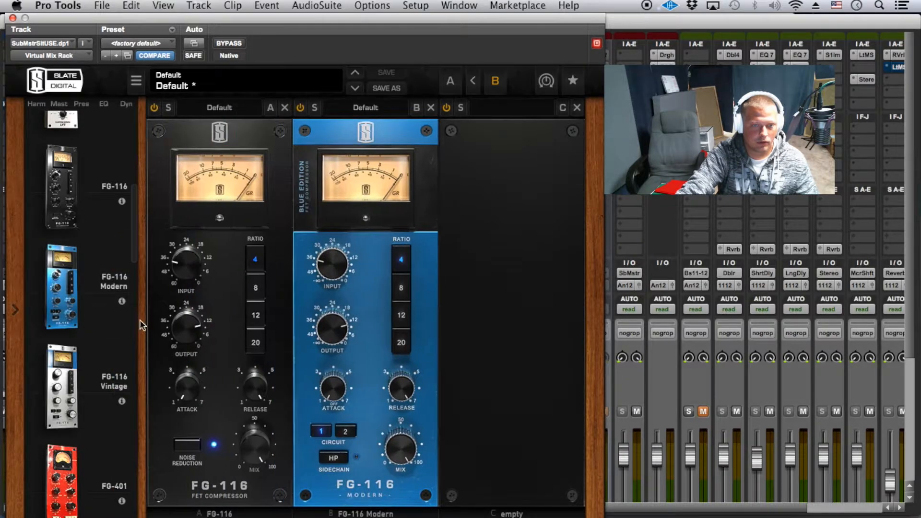
left_click_drag(91, 376, 470, 323)
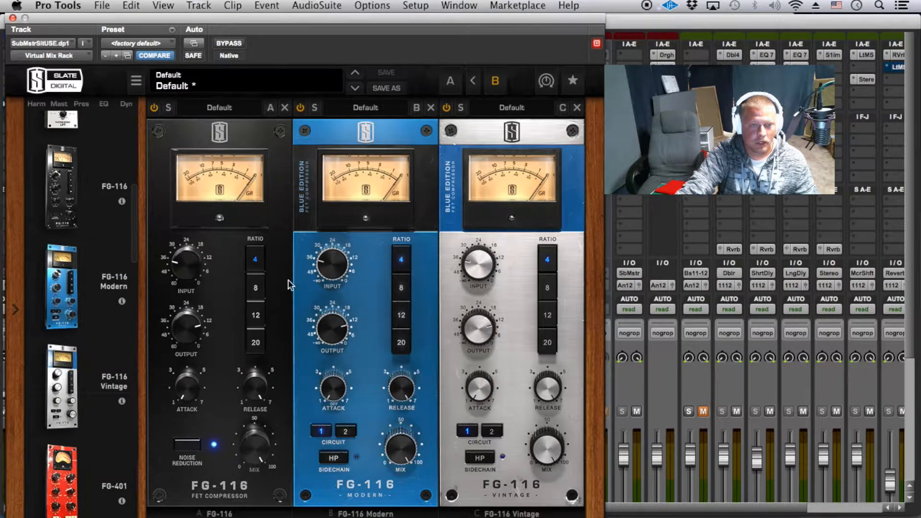
scroll(98, 480, "down", 3)
left_click_drag(98, 408, 223, 361)
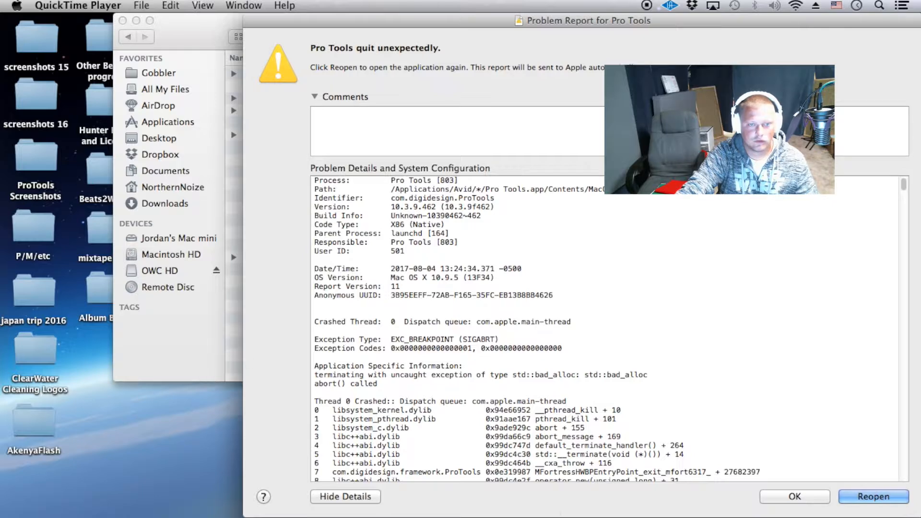
Dismiss the crash report, reopen Time YouTube.ptx in Pro Tools, and decline the detailed session notes report
left_click(818, 501)
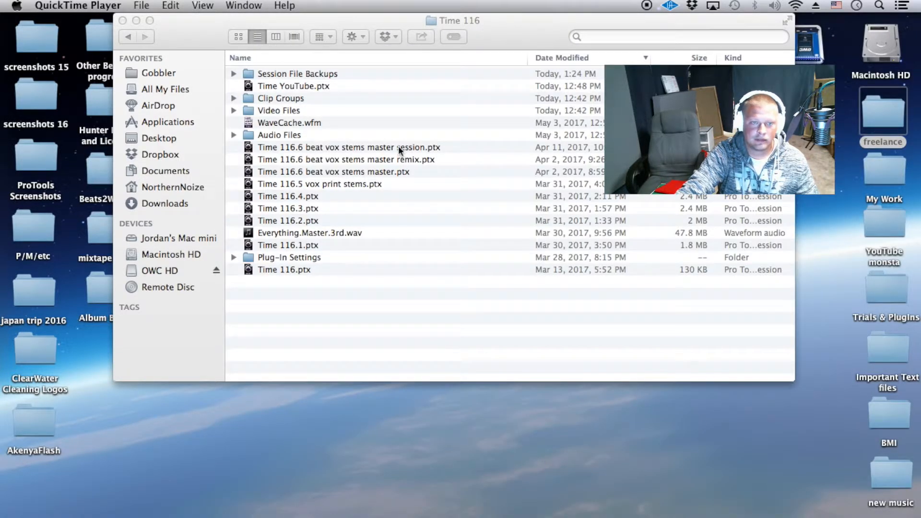
right_click(374, 83)
mouse_move(494, 102)
left_click(595, 126)
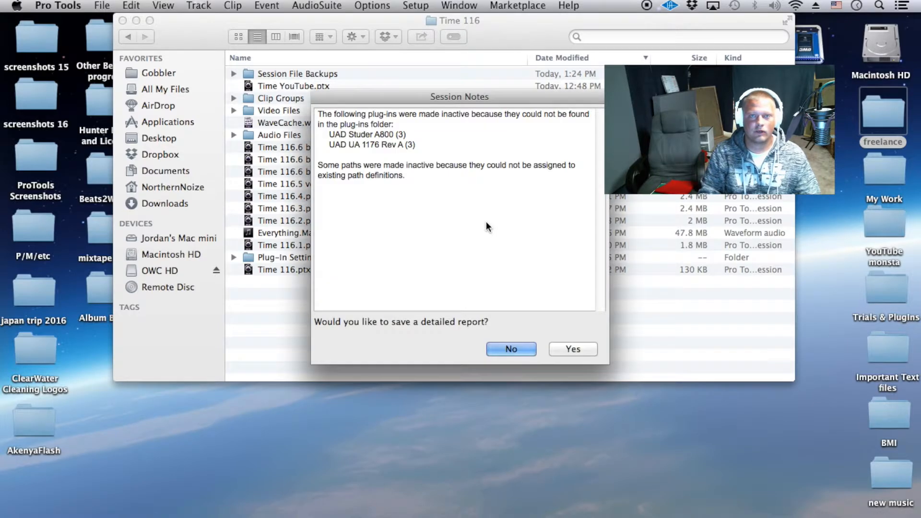
left_click(510, 350)
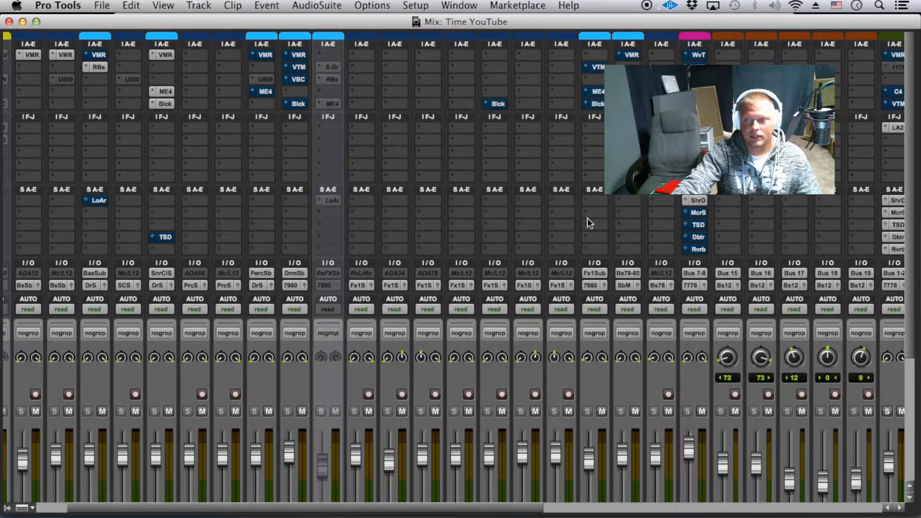
Insert a stereo Slate Digital Virtual Mix Rack on the active sub-master track and browse its module list
left_click_drag(438, 505, 663, 503)
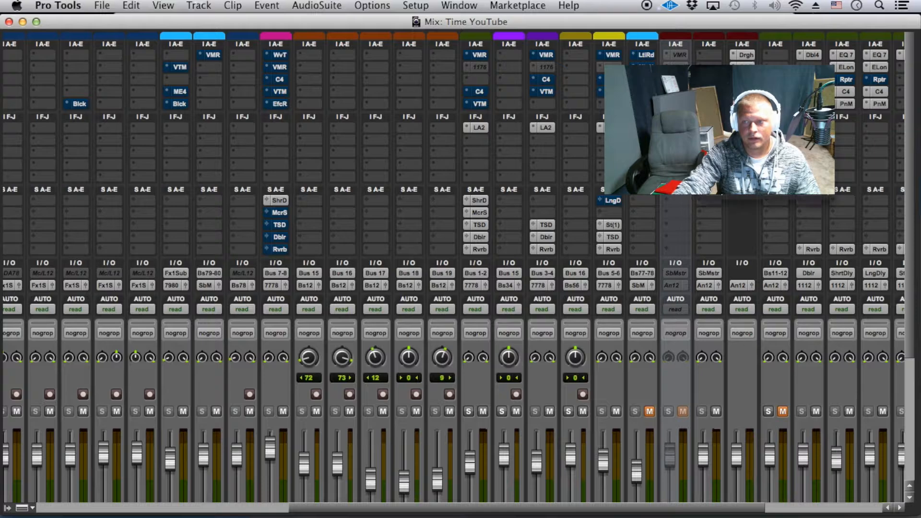
left_click(710, 168)
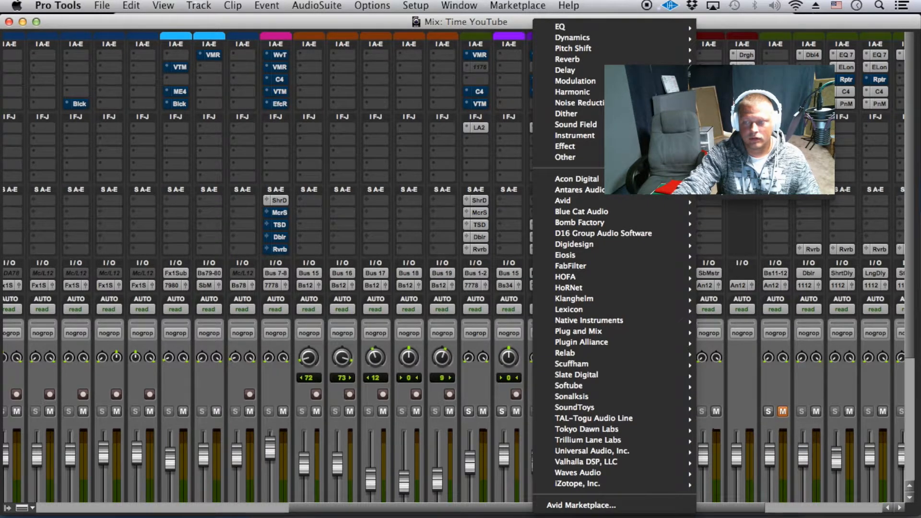
mouse_move(632, 407)
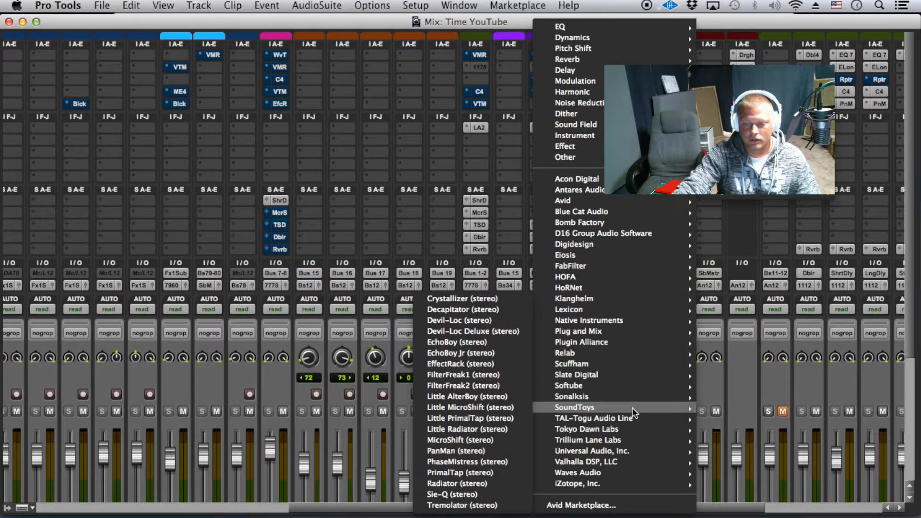
mouse_move(642, 377)
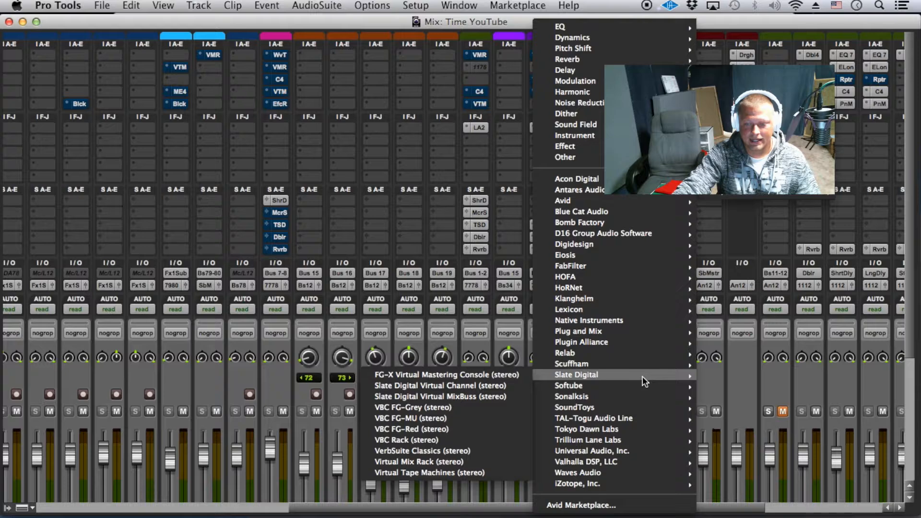
left_click(504, 462)
scroll(316, 250, "down", 10)
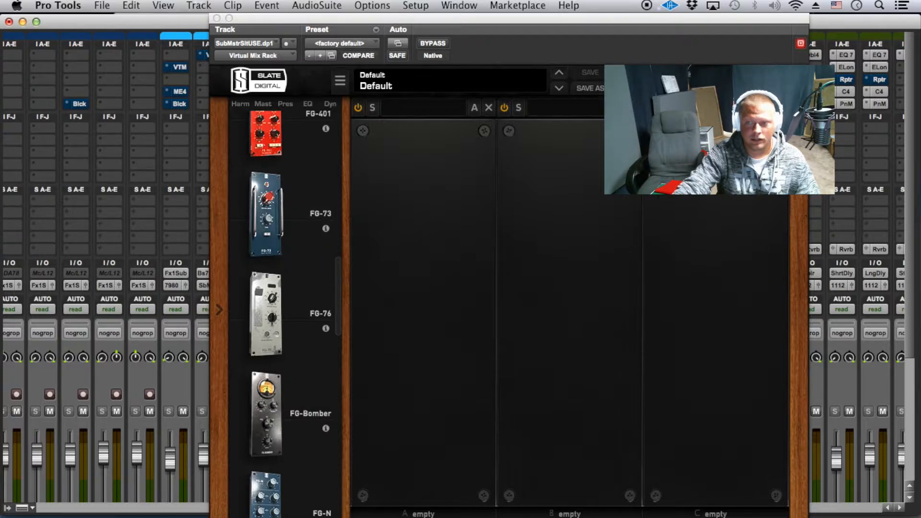
Load FG-73 and FG-76 into the first two rack slots and raise the FG-73's virtual drive to about 38.5 dB
left_click(278, 311)
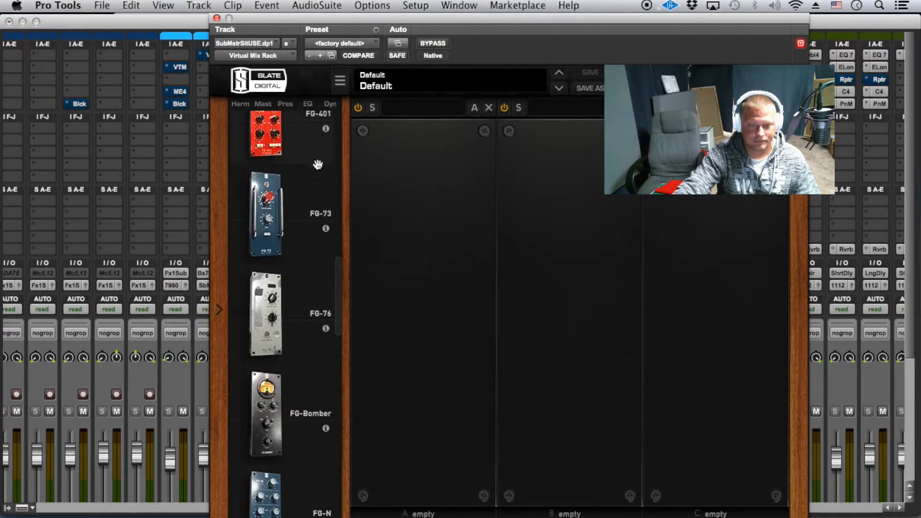
left_click_drag(318, 201, 422, 210)
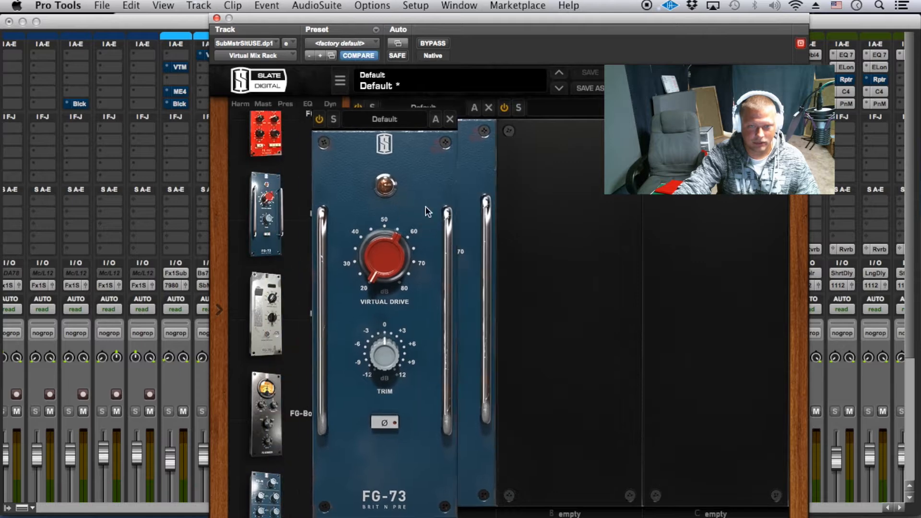
left_click_drag(308, 313, 562, 277)
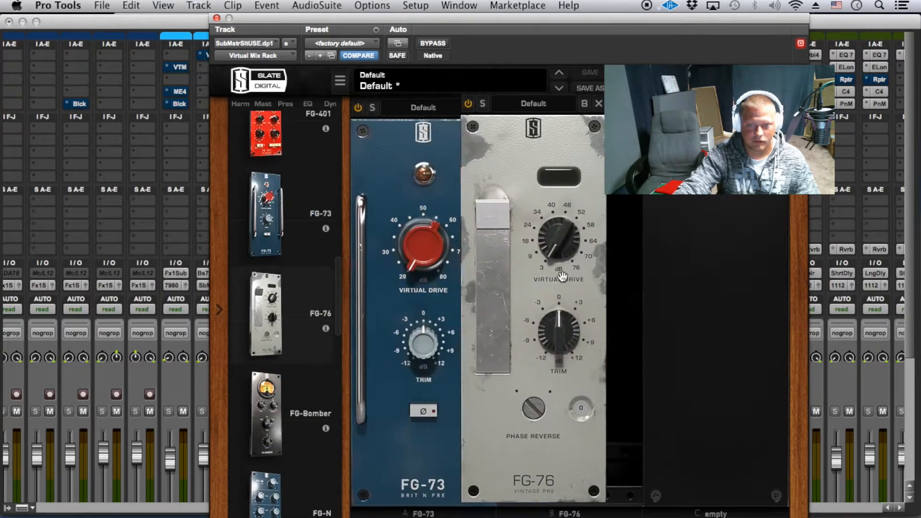
left_click_drag(432, 242, 442, 213)
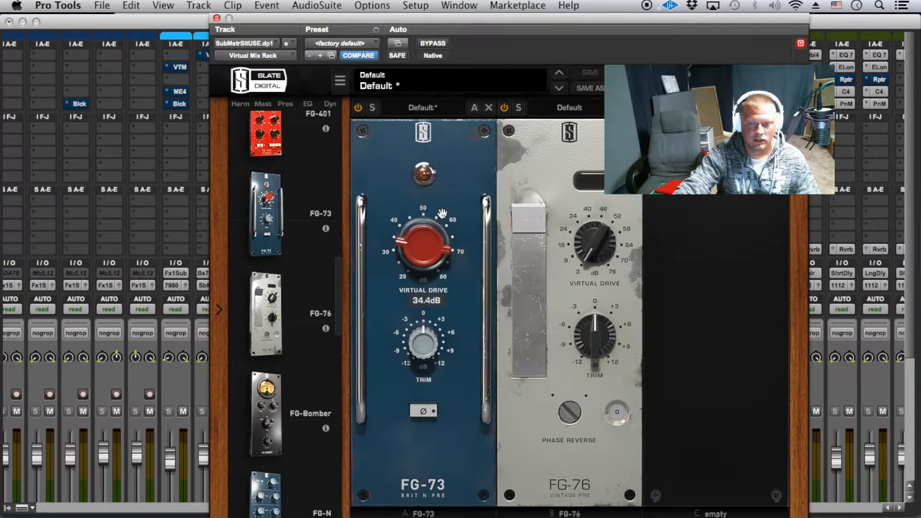
left_click_drag(422, 266, 425, 257)
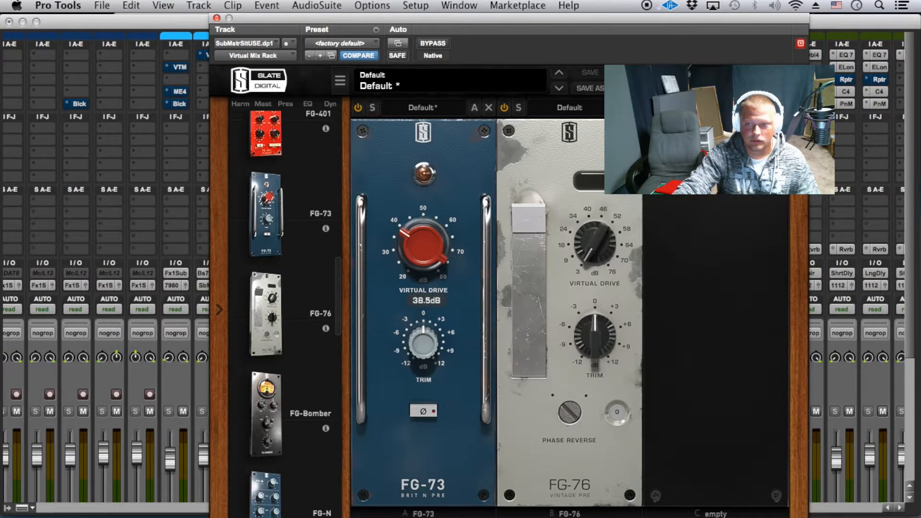
Remove FG-76, place a Trimmer ahead of FG-73, then balance a higher FG-73 virtual drive of about 50 dB against a lower trim
left_click(635, 107)
scroll(291, 376, "down", 5)
scroll(292, 375, "down", 10)
left_click_drag(302, 271, 449, 251)
left_click_drag(541, 270, 553, 239)
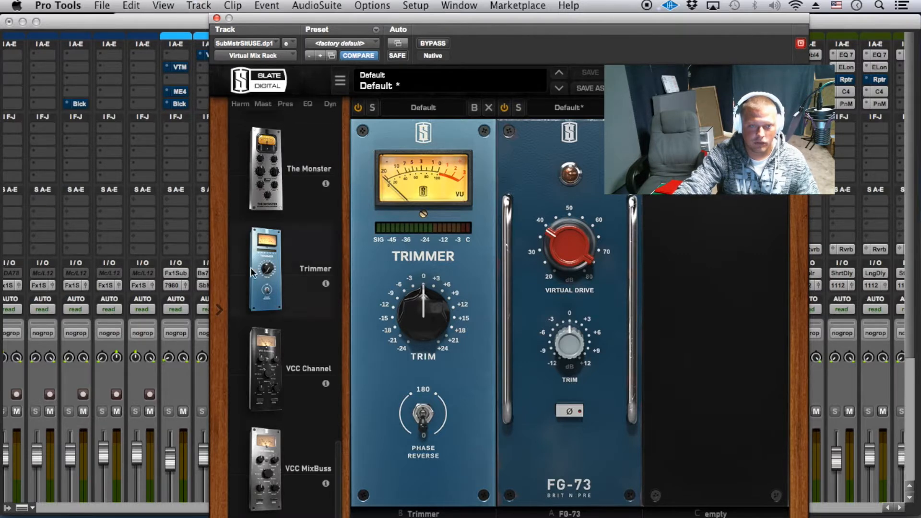
left_click_drag(411, 302, 411, 322)
left_click_drag(552, 233, 562, 216)
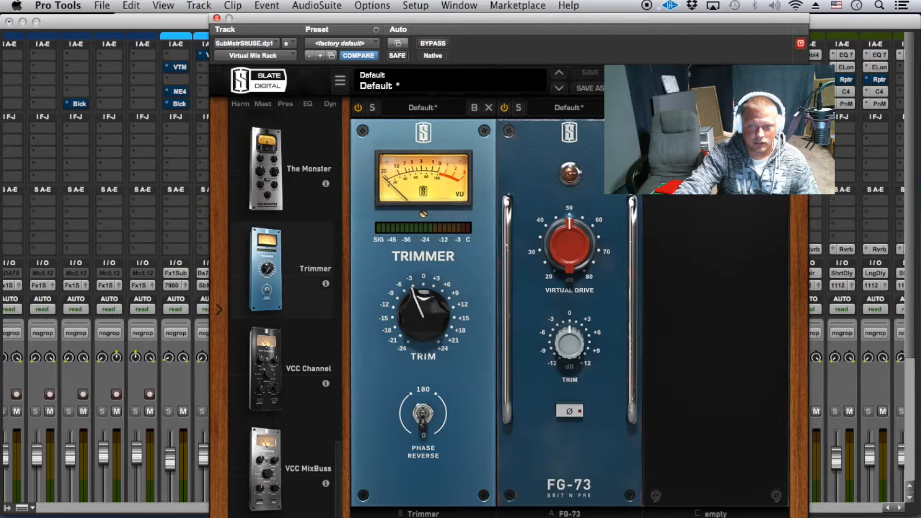
Replace FG-73 and the Trimmer with VCC MixBuss and VCC Channel side by side in the rack
left_click(635, 108)
left_click_drag(292, 358, 550, 290)
left_click_drag(274, 436, 575, 311)
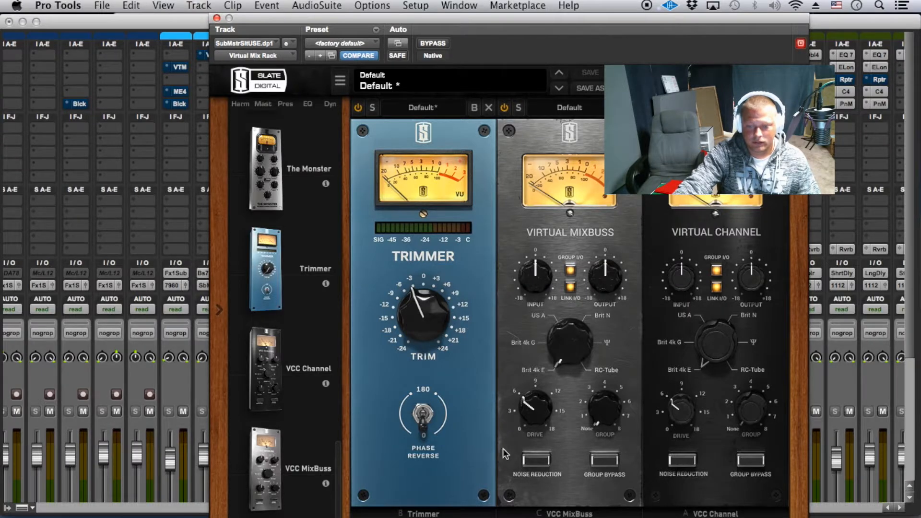
left_click(488, 108)
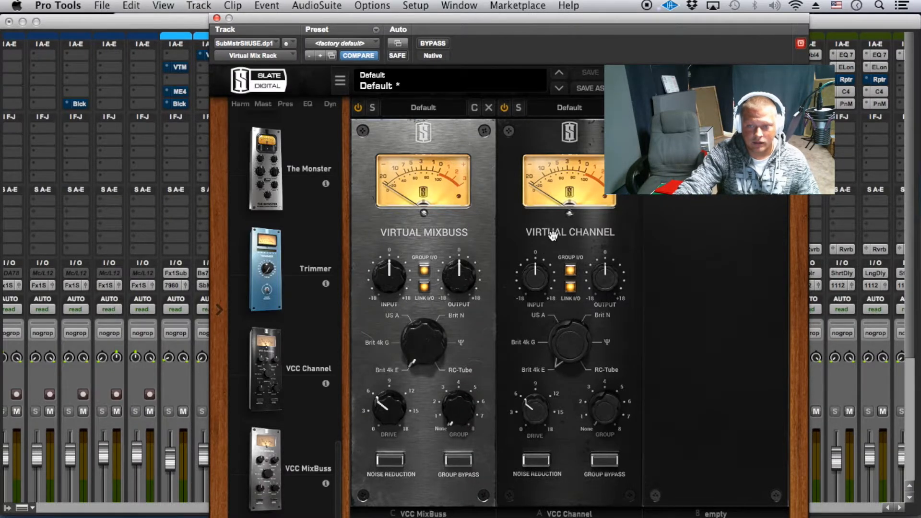
Try other console models such as US A on the VCC Channel and return it to Brit 4k E
left_click_drag(556, 339, 611, 269)
left_click_drag(562, 333, 527, 368)
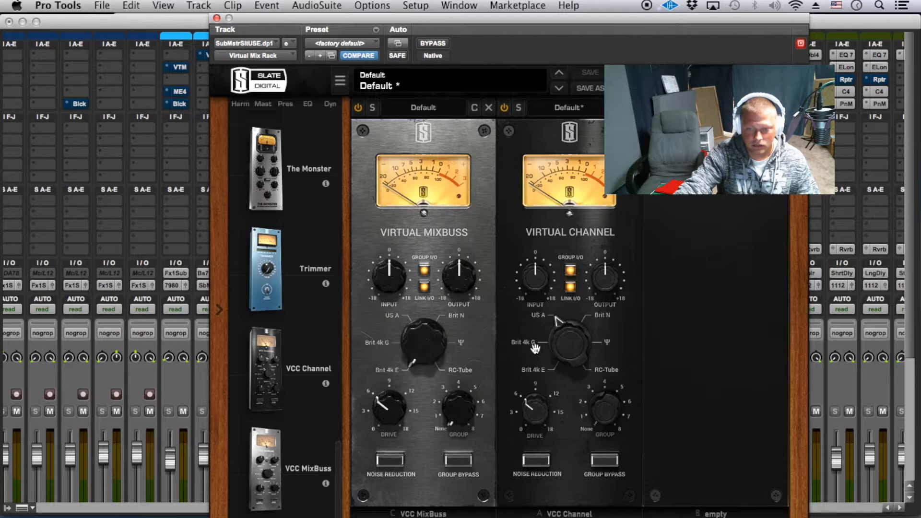
left_click_drag(562, 357, 554, 374)
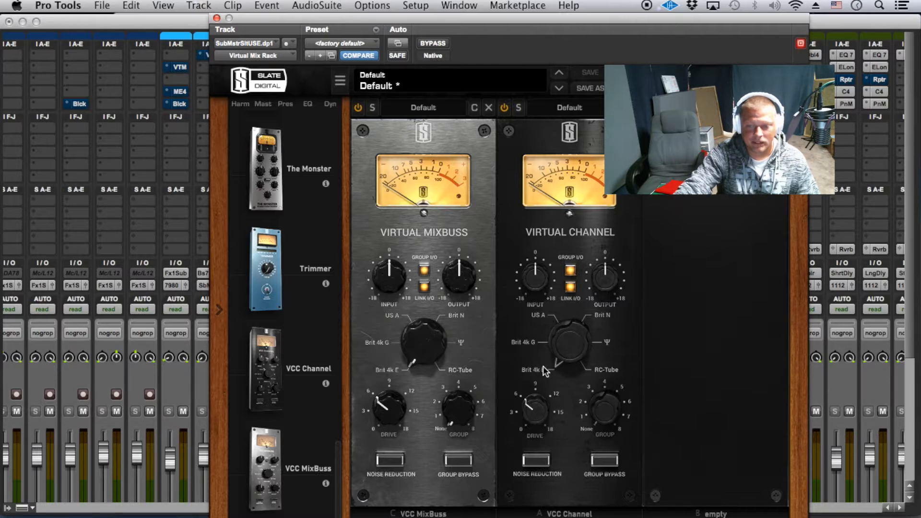
Switch the VCC Channel to the Ψ console model, with drive about 4.52 dB and linked input about -2.89 dB
left_click_drag(546, 363, 568, 322)
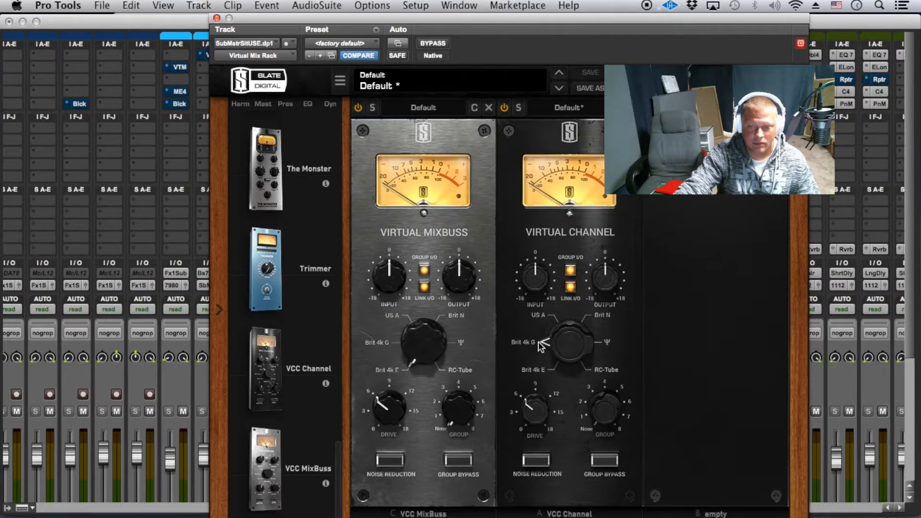
left_click_drag(580, 347, 624, 305)
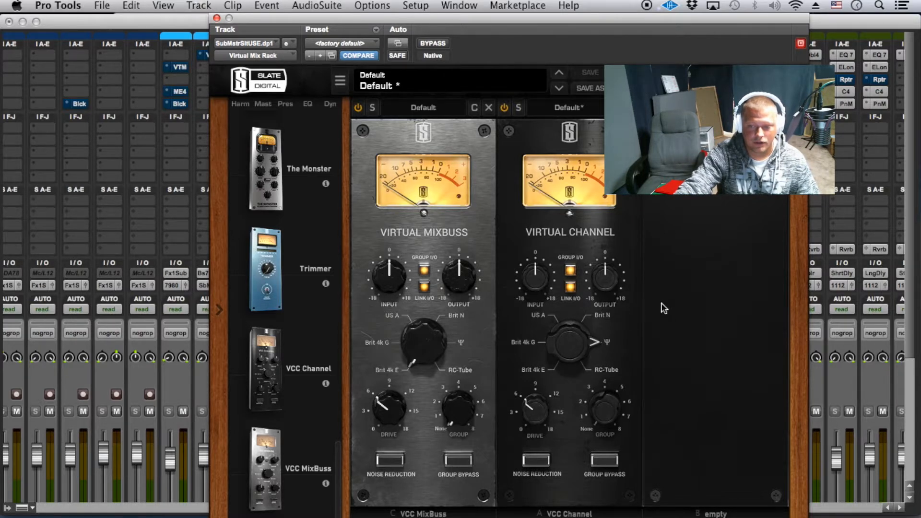
mouse_move(539, 416)
left_mouse_down()
mouse_move(545, 368)
mouse_move(516, 458)
mouse_move(527, 420)
mouse_move(546, 428)
left_mouse_up()
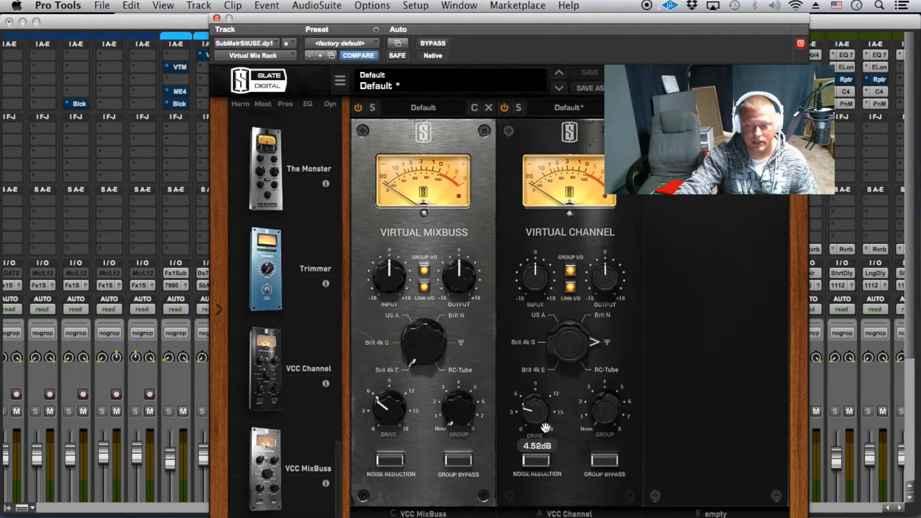
mouse_move(542, 278)
left_mouse_down()
mouse_move(514, 323)
mouse_move(536, 284)
left_mouse_up()
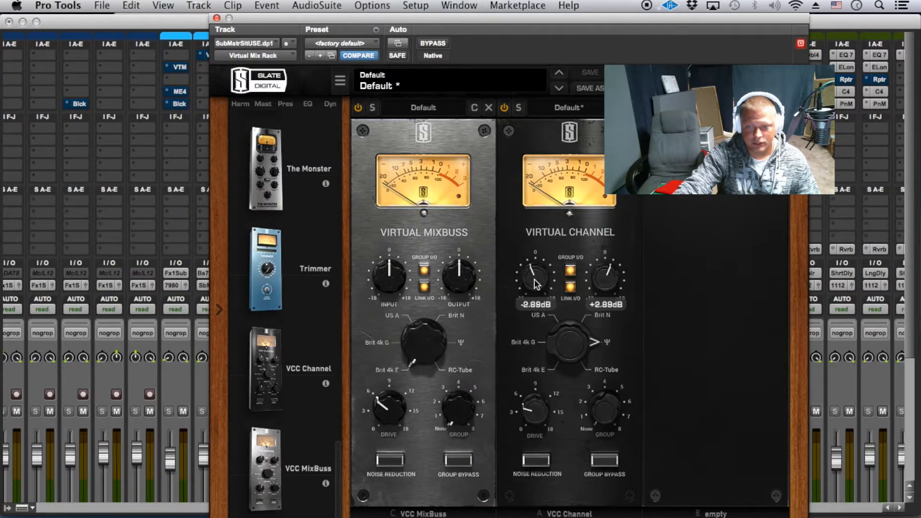
Load the London tube module into the first slot and remove VCC MixBuss and VCC Channel from the rack
scroll(292, 330, "up", 5)
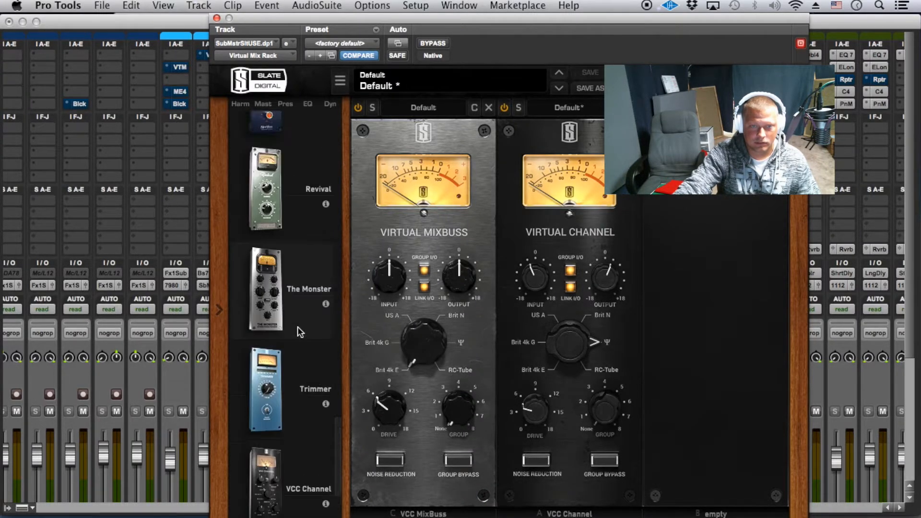
scroll(299, 342, "up", 2)
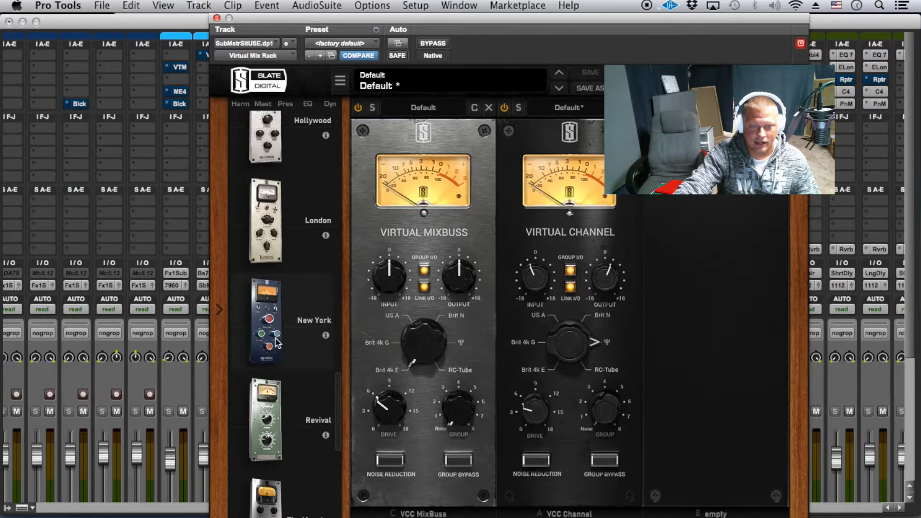
scroll(283, 336, "up", 1)
left_click_drag(305, 262, 431, 262)
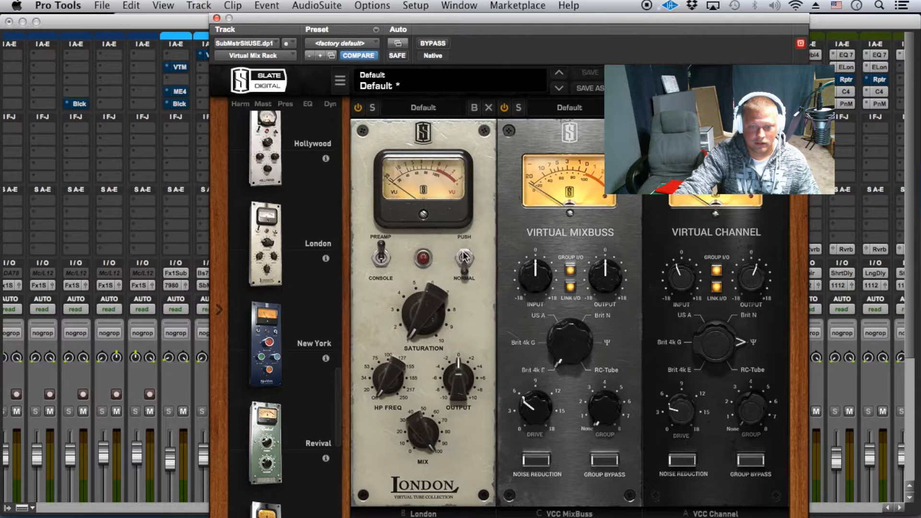
left_click(635, 107)
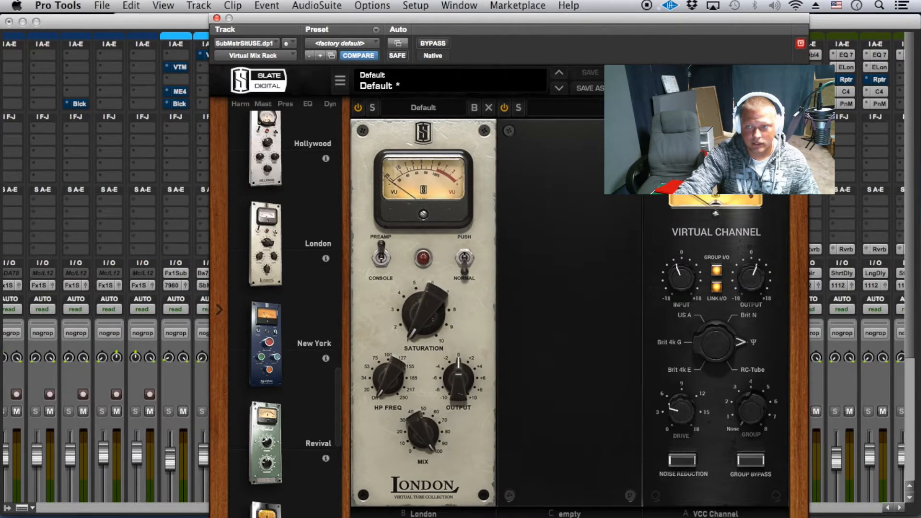
left_click(780, 108)
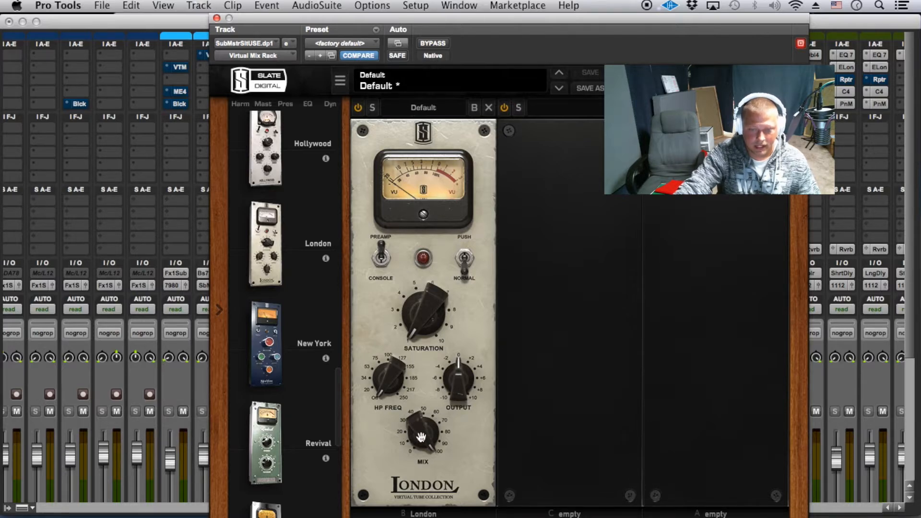
Insert a Trimmer ahead of the London module and lower its trim
scroll(304, 346, "down", 5)
left_click_drag(312, 284, 440, 271)
left_click_drag(429, 307, 477, 350)
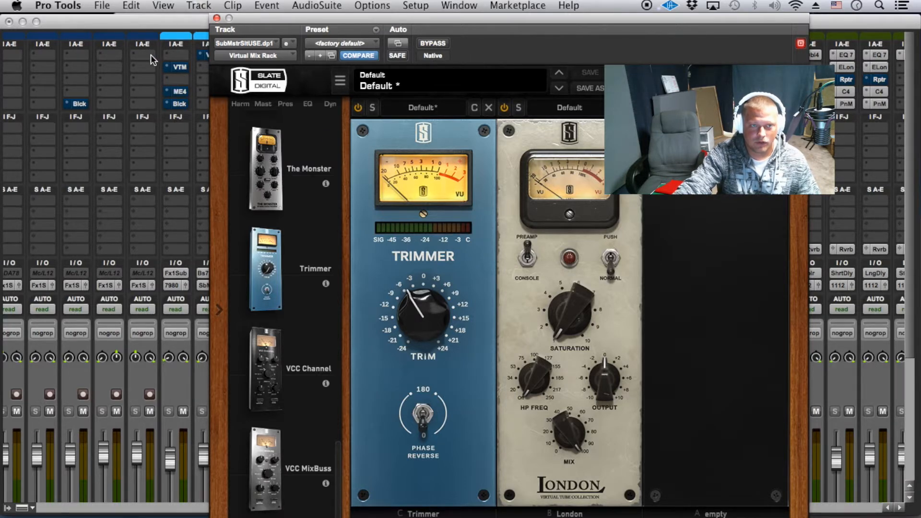
Demonstrate clip gain in the Edit window by lowering the DrumVerb clip to -14.2 dB, reset it, and return to the Mix window
key("super+equal")
left_click_drag(256, 20, 604, 28)
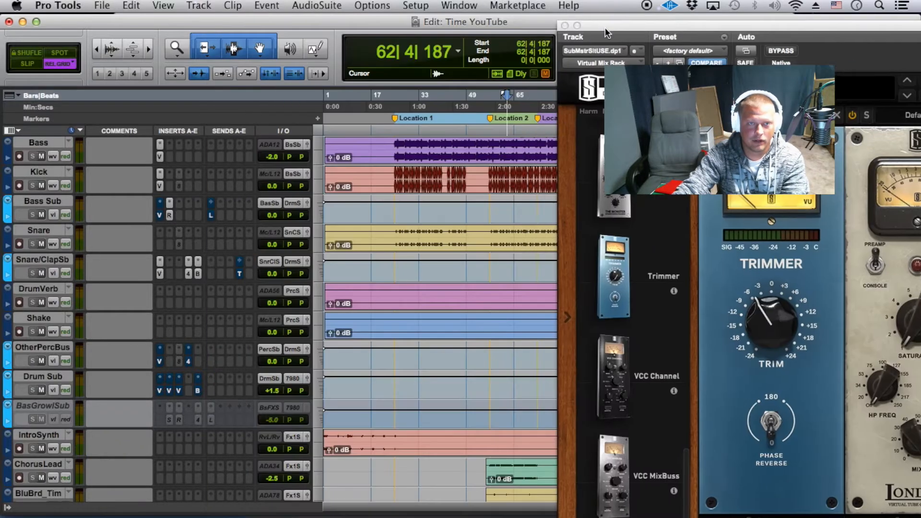
left_click_drag(330, 304, 330, 322)
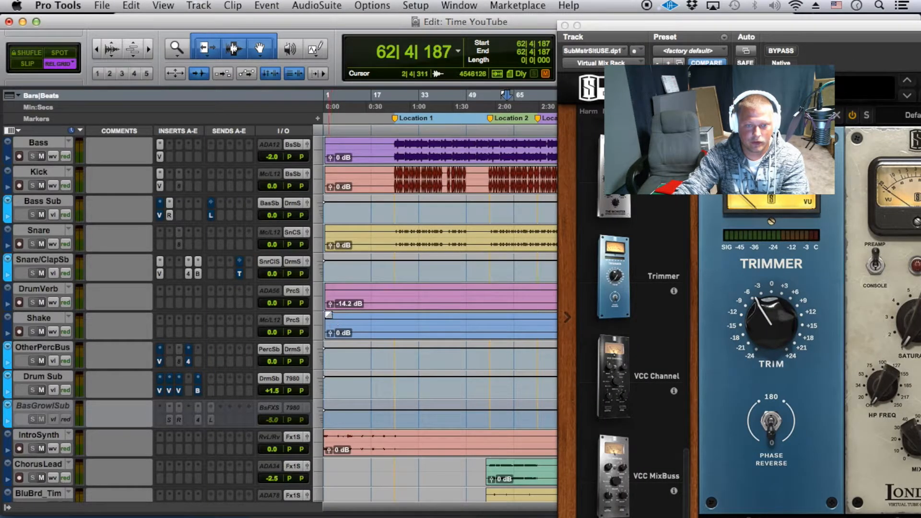
left_click(331, 304, "alt")
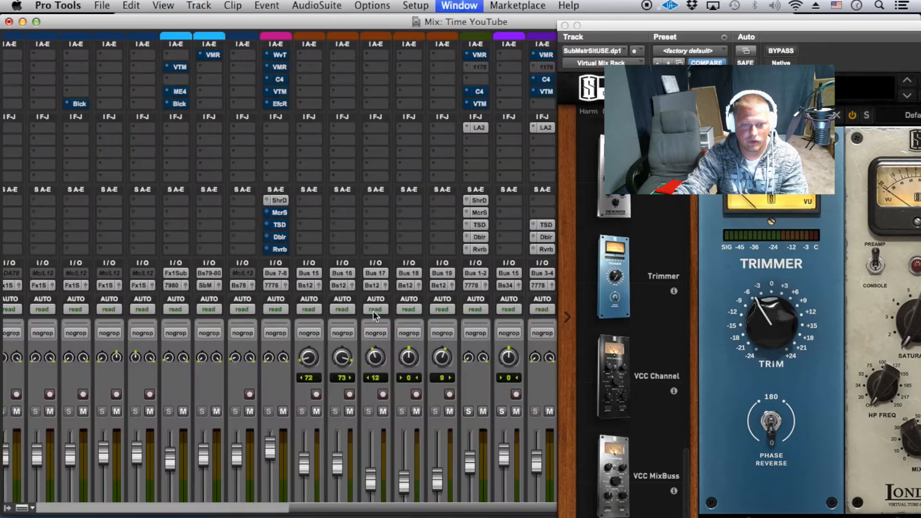
key("super+equal")
left_click_drag(615, 28, 431, 4)
Set the Trimmer's trim to about -5.80 dB and the London module's output to about +1.76 dB
left_click_drag(593, 321, 595, 317)
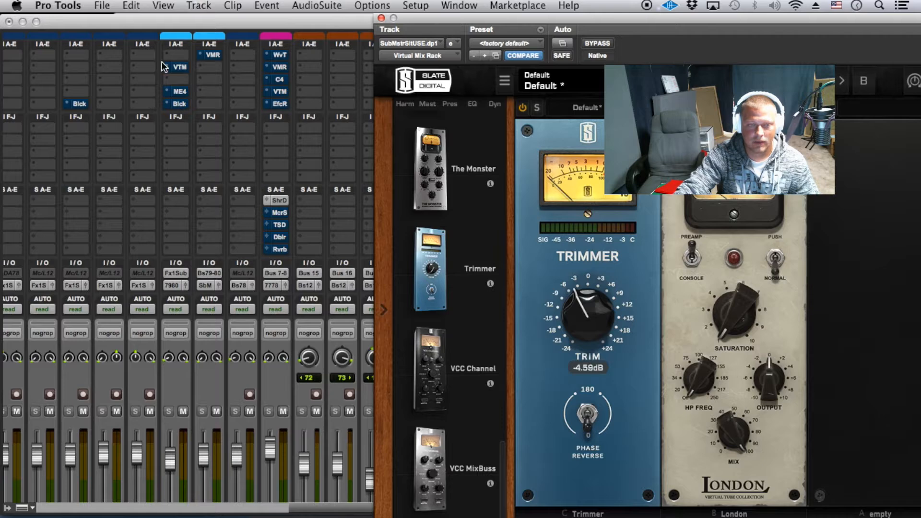
left_click_drag(586, 306, 599, 323)
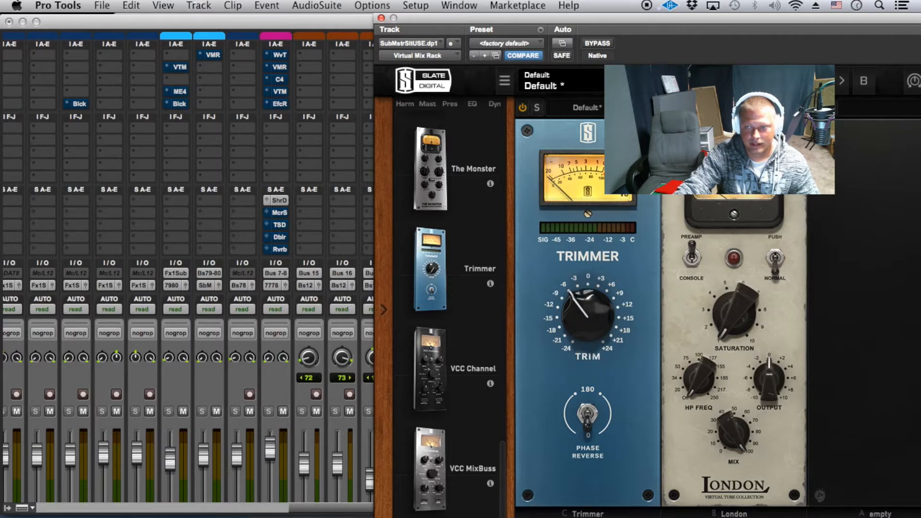
left_click(777, 379)
left_click_drag(777, 379, 776, 358)
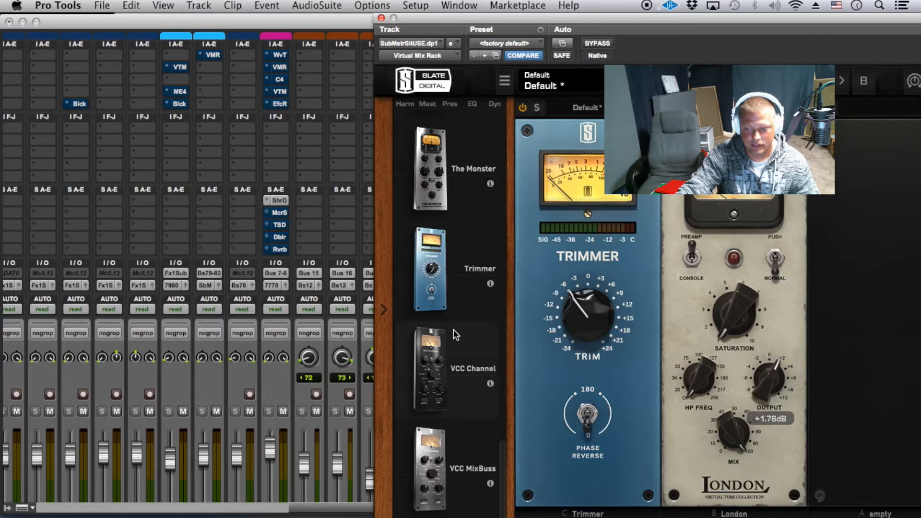
Toggle the Trimmer's phase reverse between 180 and 0, leaving it at 180
left_click(590, 417)
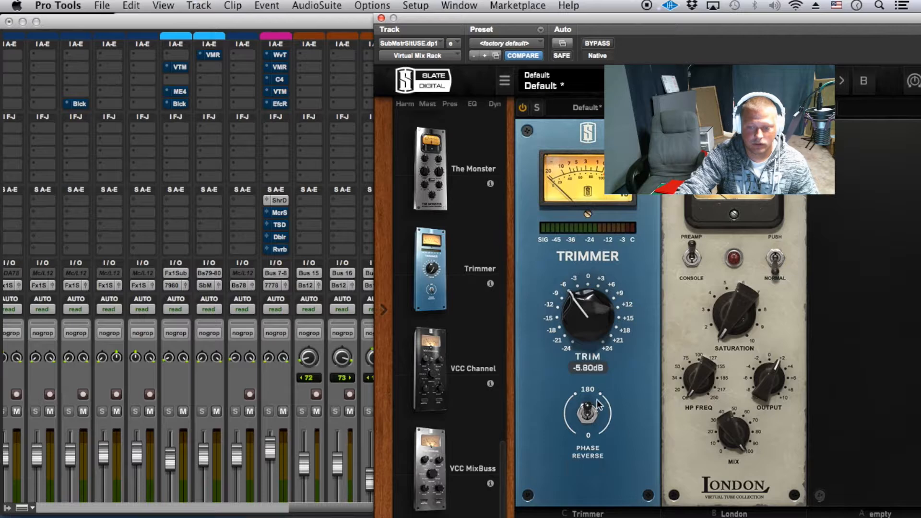
left_click(597, 426)
left_click(590, 406)
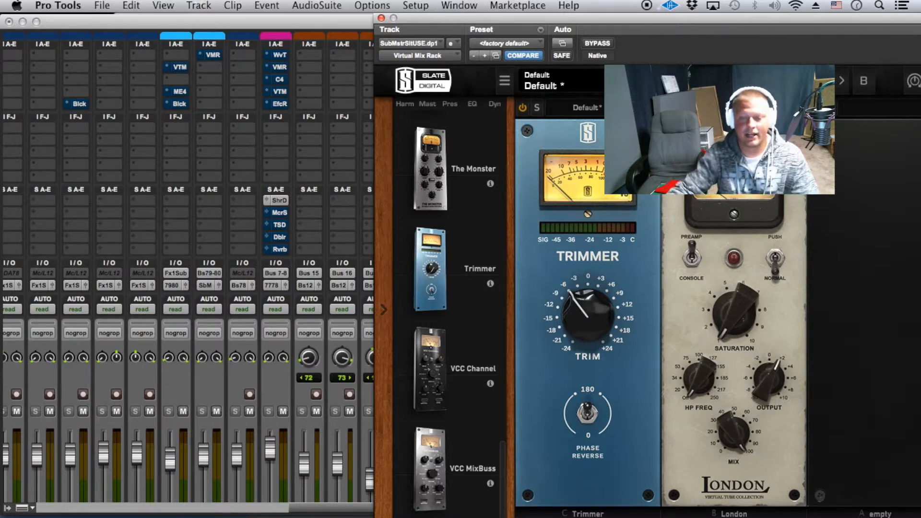
Replace the Trimmer with the New York module and add Hollywood between New York and London
scroll(441, 332, "up", 3)
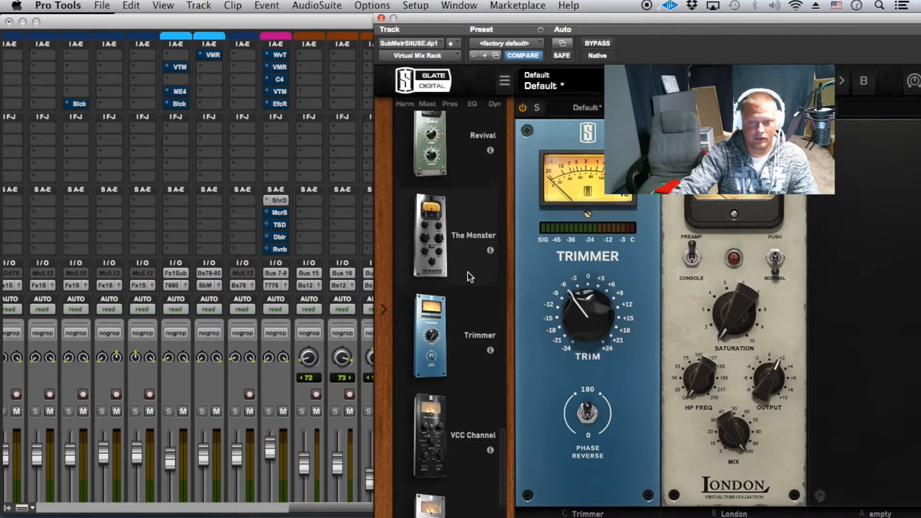
scroll(457, 271, "up", 3)
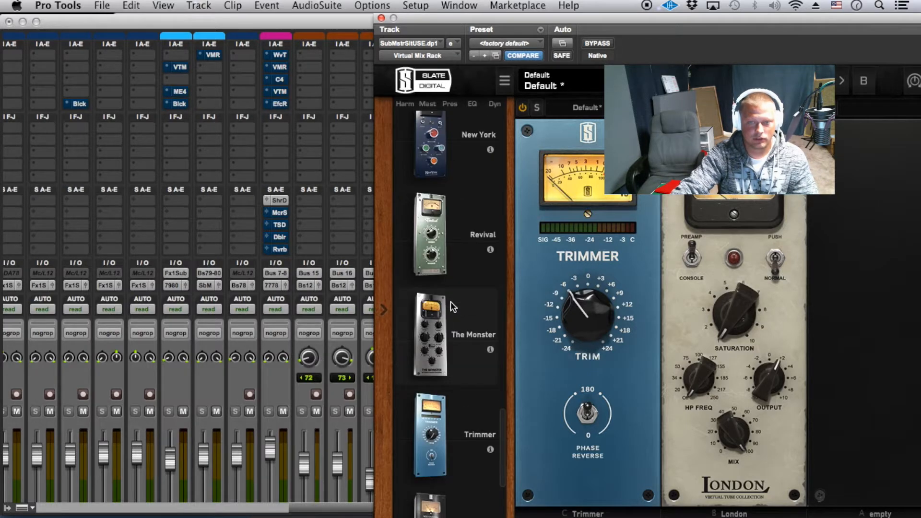
scroll(453, 306, "up", 2)
scroll(474, 373, "up", 3)
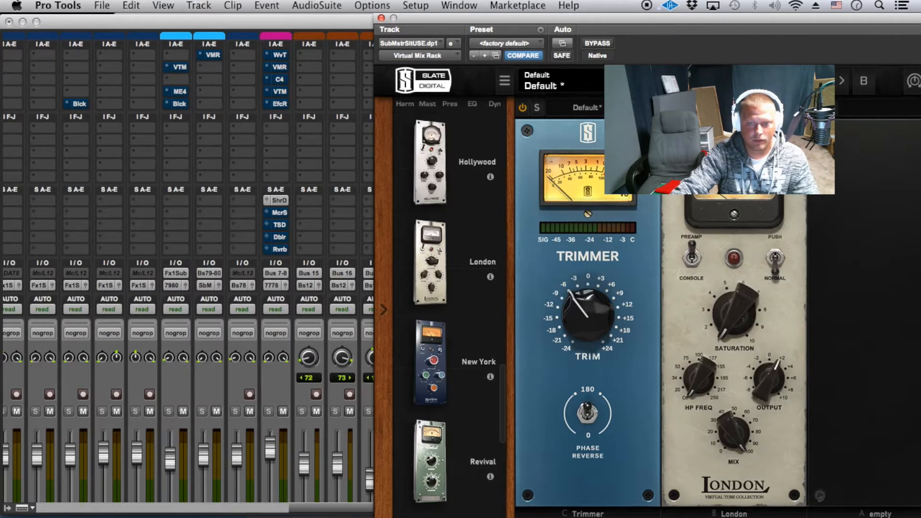
double_click(531, 290)
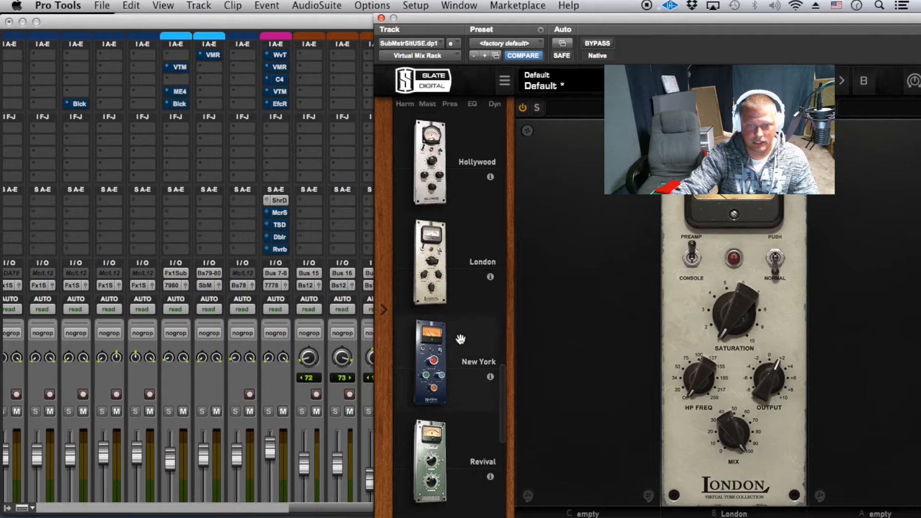
left_click_drag(488, 345, 602, 293)
left_click_drag(469, 171, 801, 231)
Reposition the rack window to show all three tube modules and switch off the New York module
left_click_drag(671, 15, 500, 4)
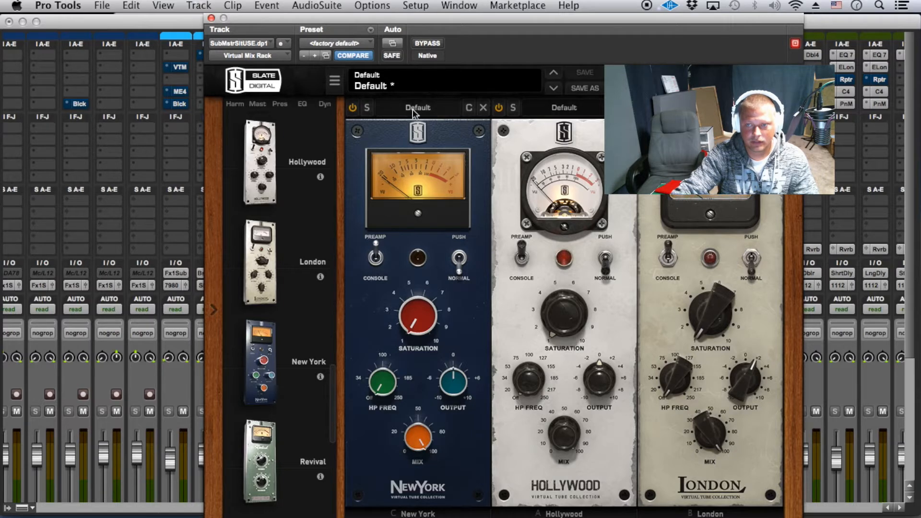
left_click(353, 107)
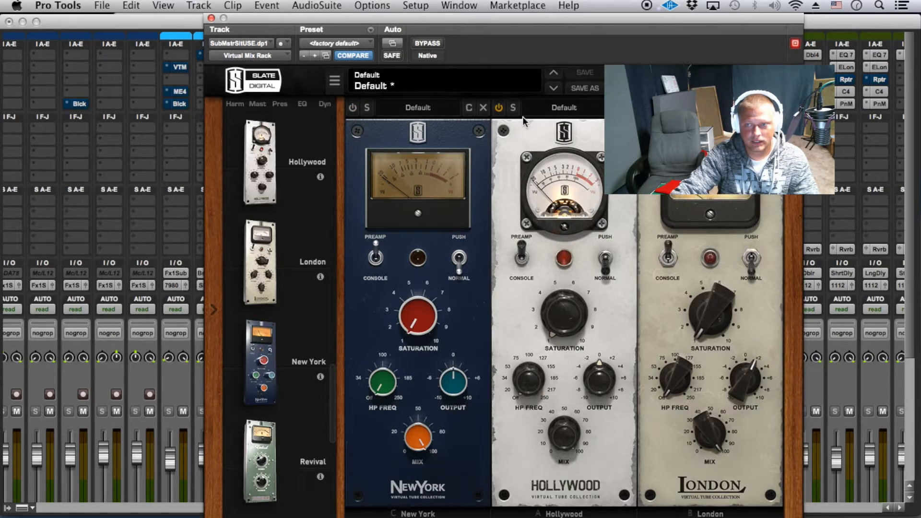
Compare the sound with and without the Hollywood module by toggling its power, leaving it switched on
left_click(499, 107)
left_click(645, 108)
left_click(499, 108)
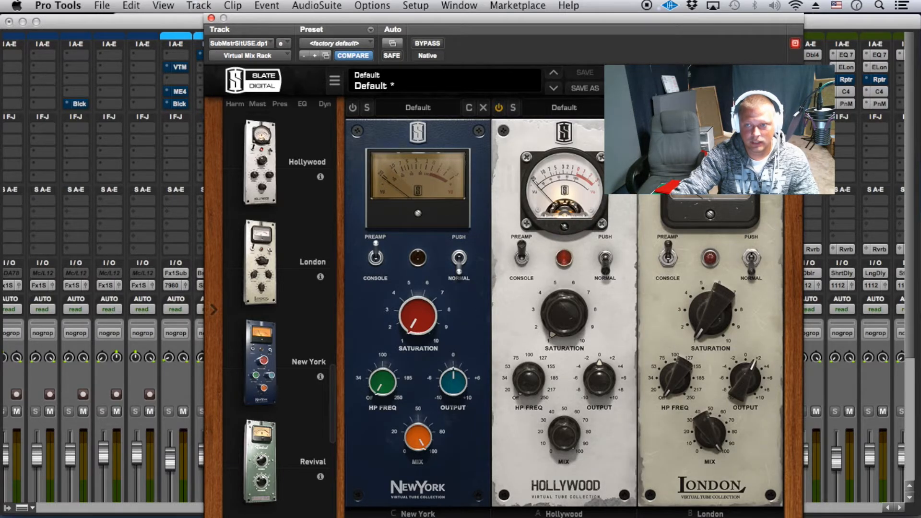
left_click(499, 108)
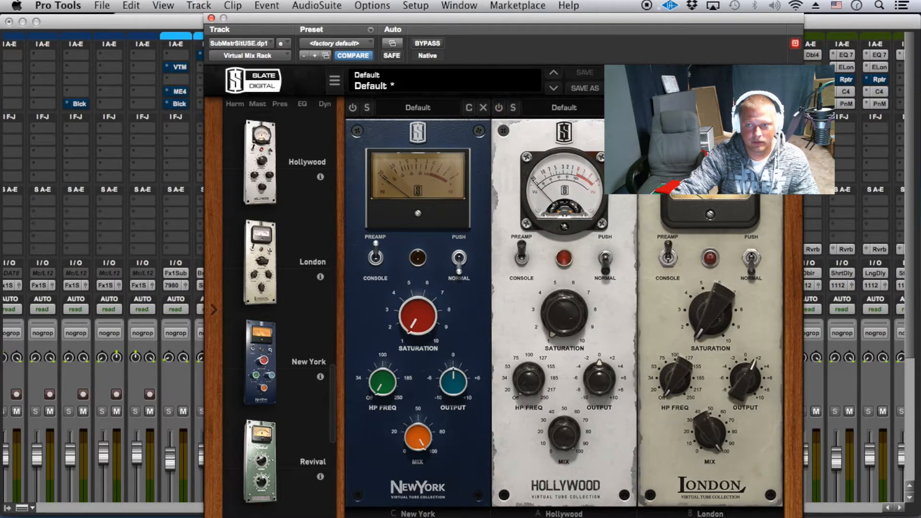
left_click(499, 108)
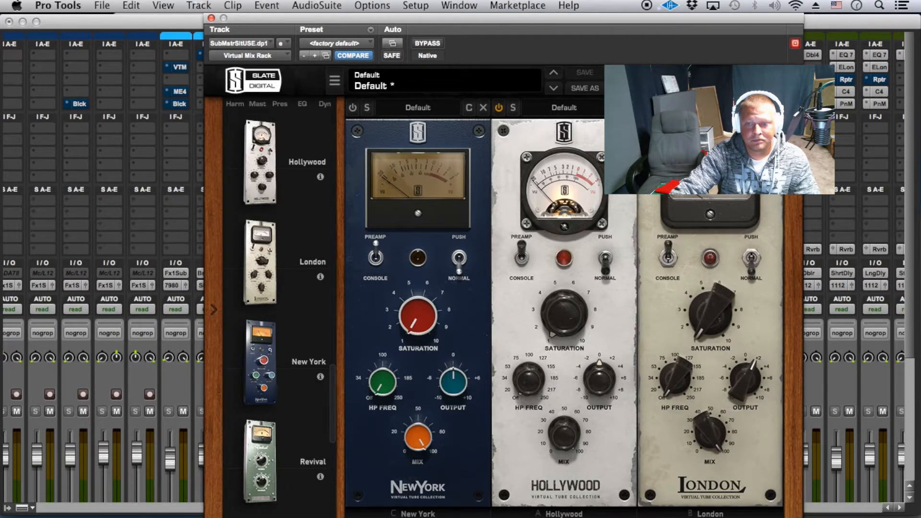
Remove the London module from the rack and leave only the Hollywood module switched on
left_click(776, 107)
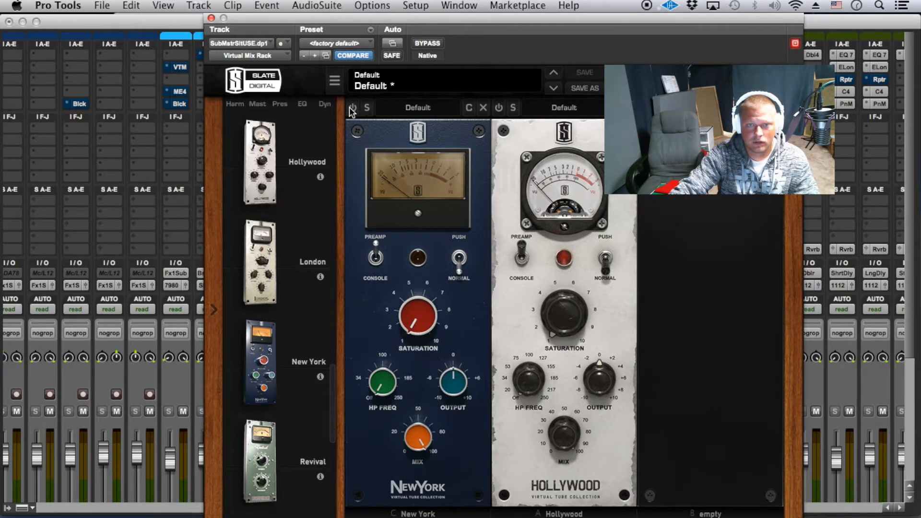
left_click(353, 108)
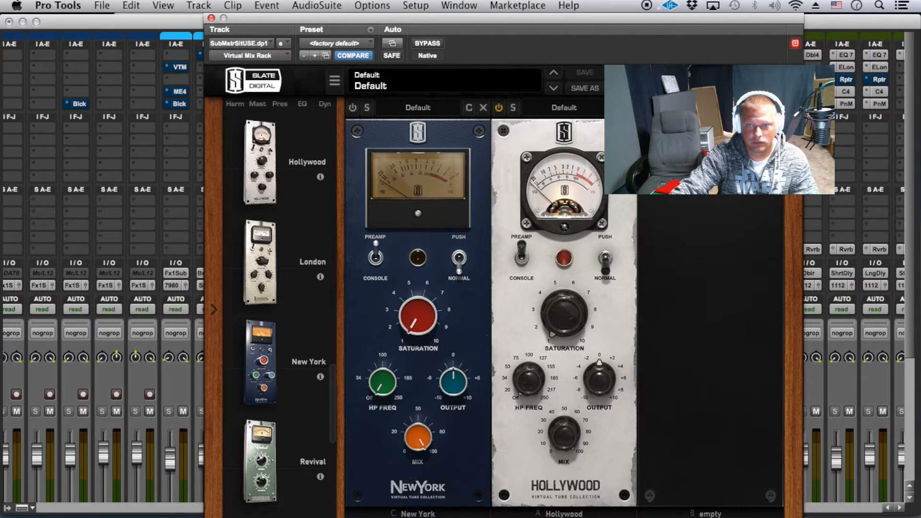
Remove the New York and Hollywood modules to empty the rack
scroll(252, 320, "up", 5)
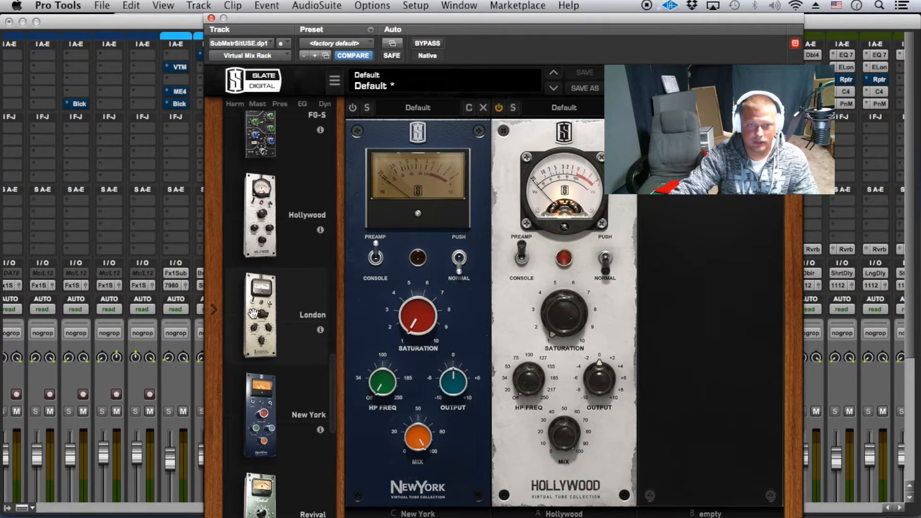
scroll(254, 316, "up", 12)
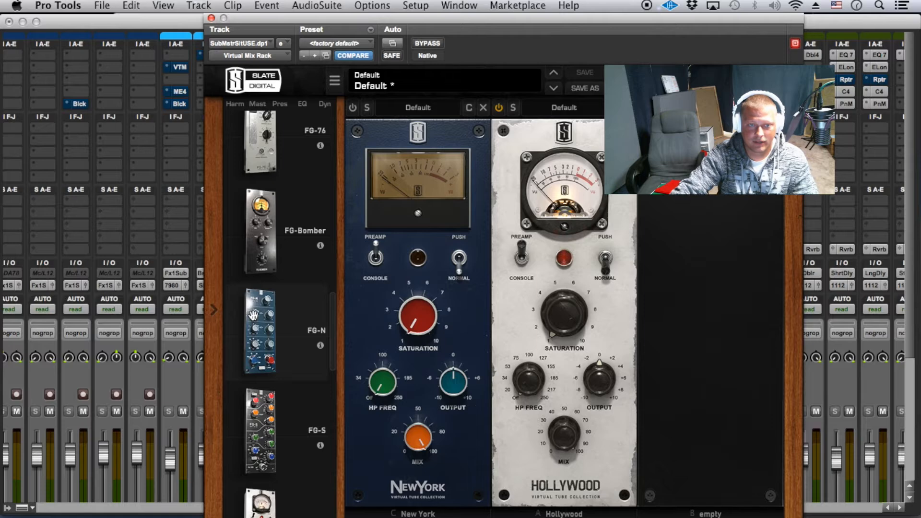
scroll(257, 310, "up", 6)
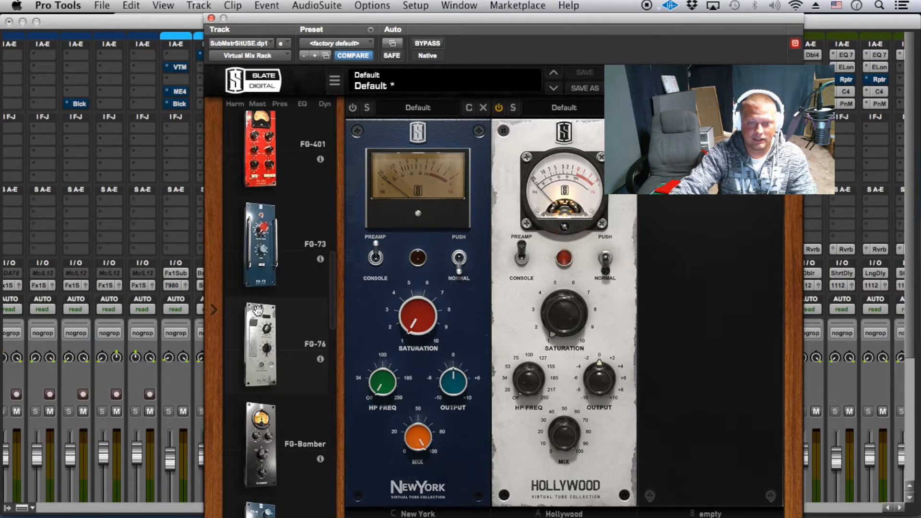
scroll(261, 311, "up", 8)
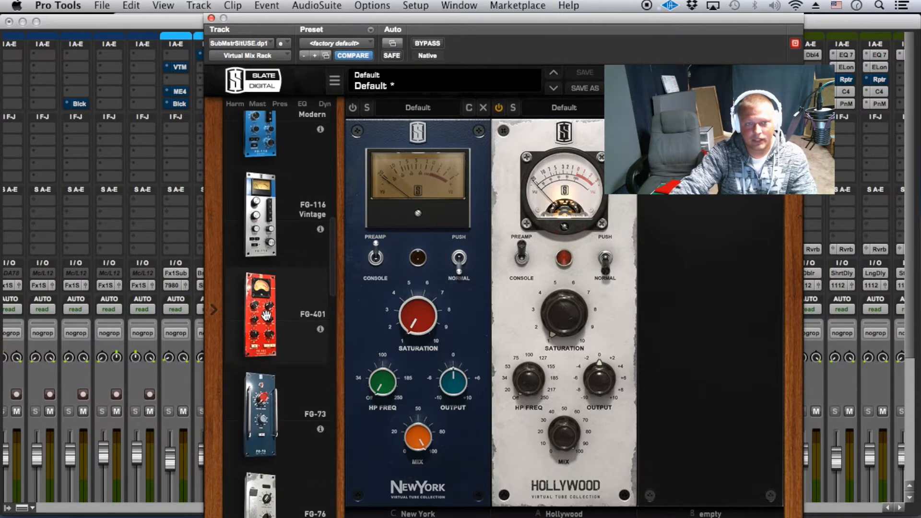
scroll(272, 314, "up", 16)
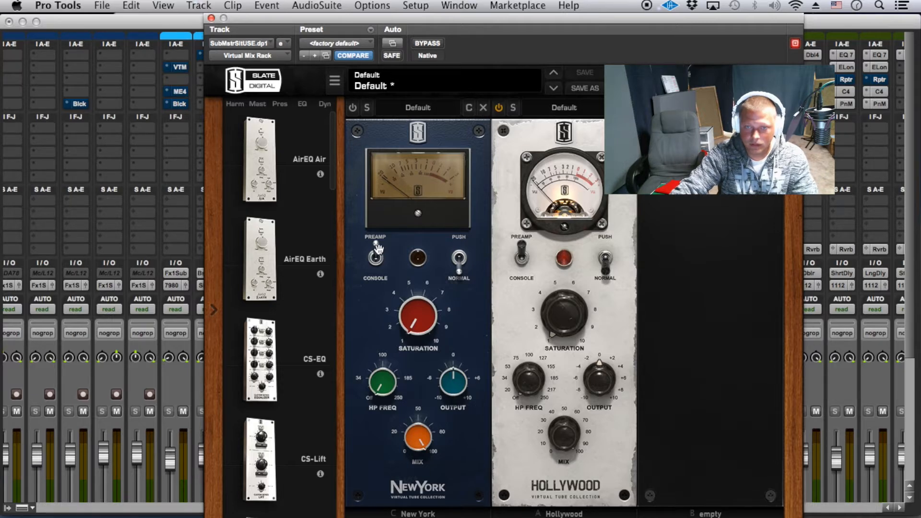
scroll(293, 288, "down", 4)
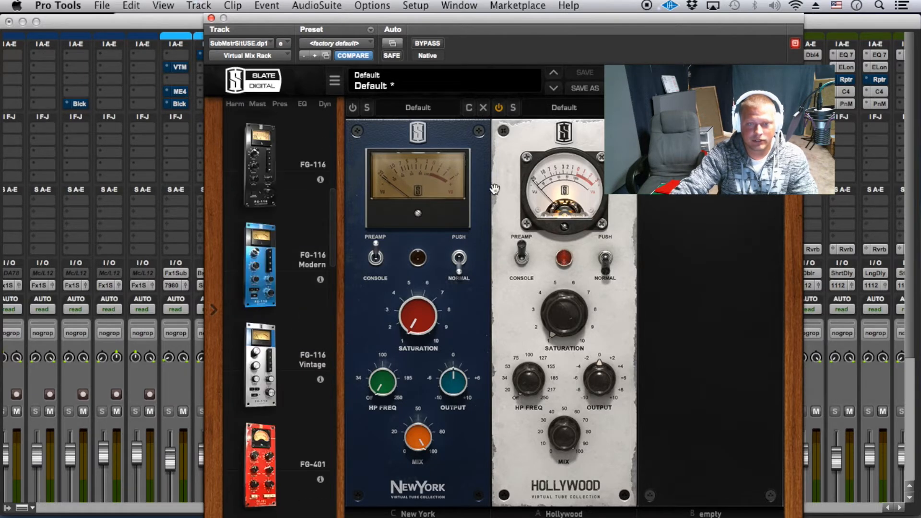
left_click(486, 108)
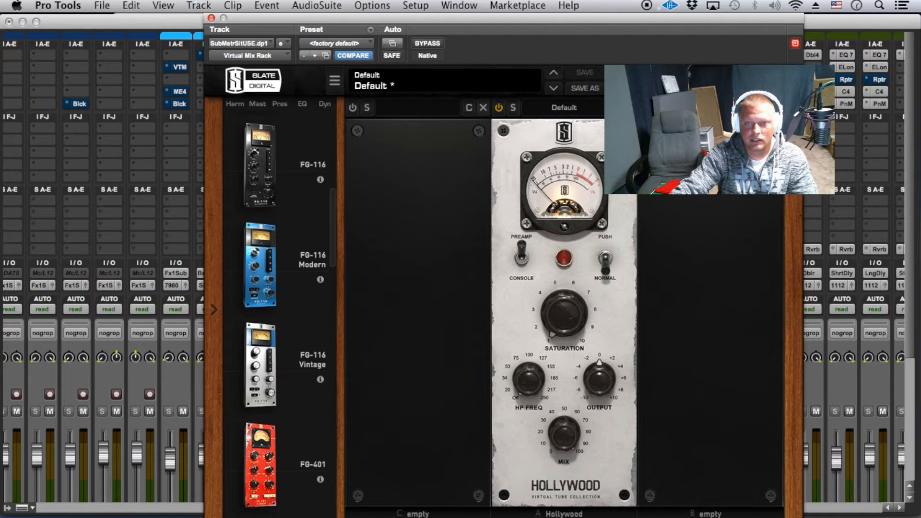
left_click(630, 107)
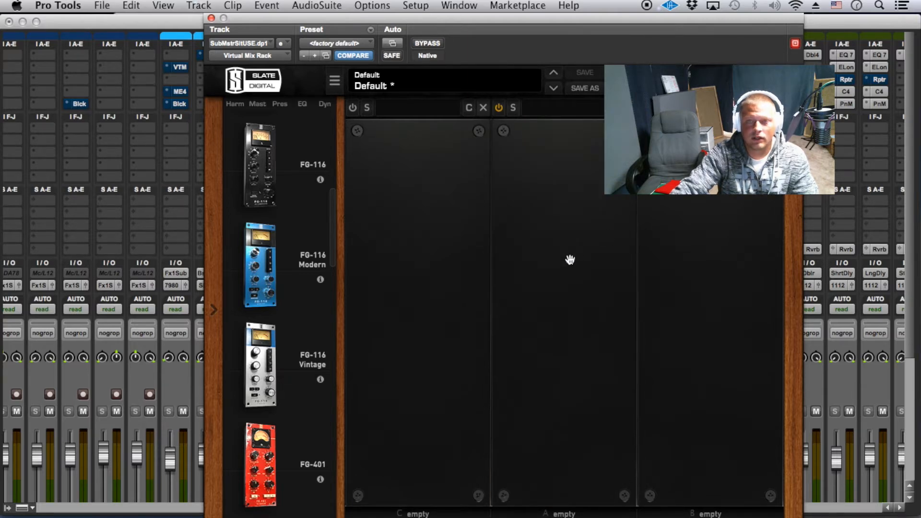